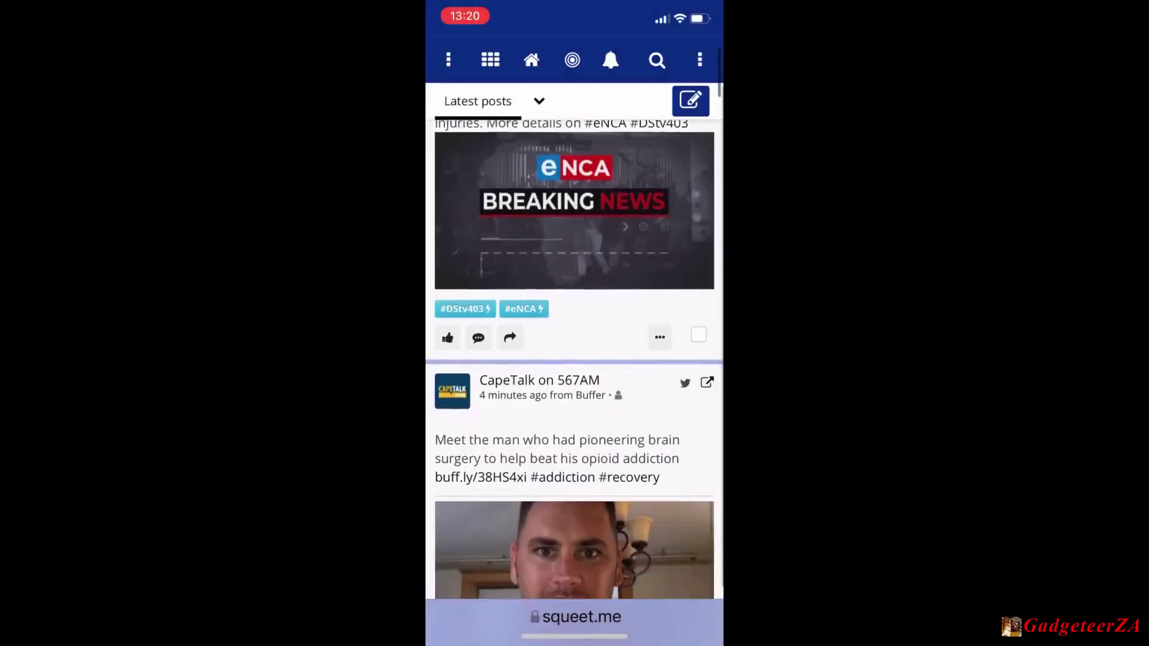
Switch the mobile network feed from the latest posts to the Personal view.
scroll(574, 383, "down", 3)
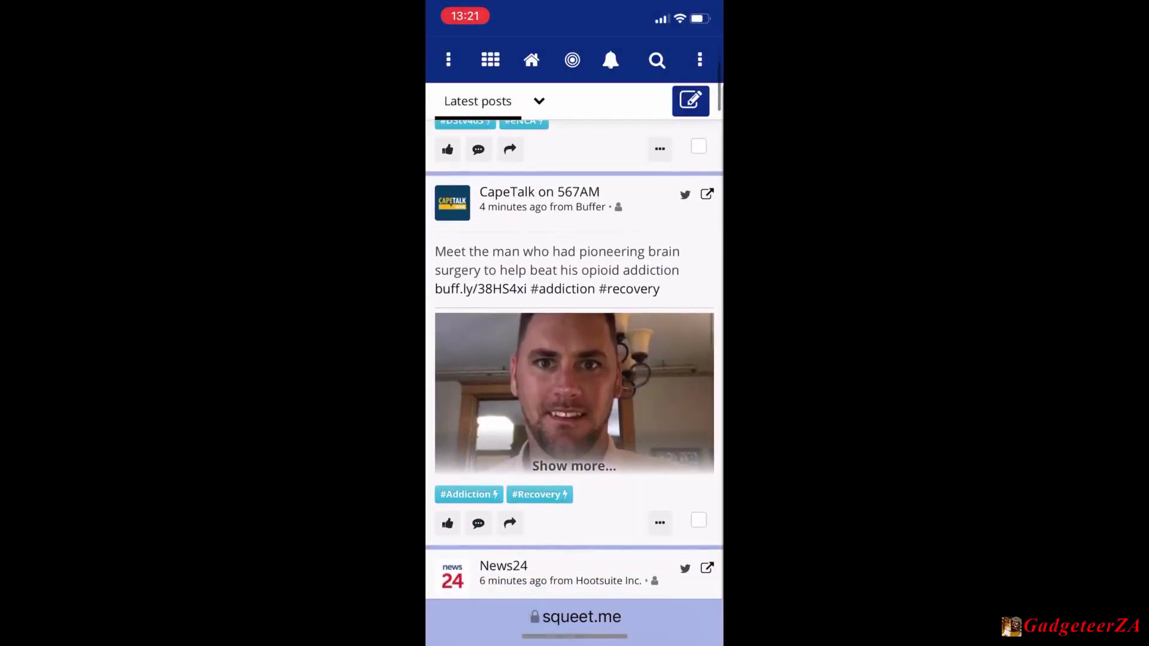
scroll(574, 359, "down", 2)
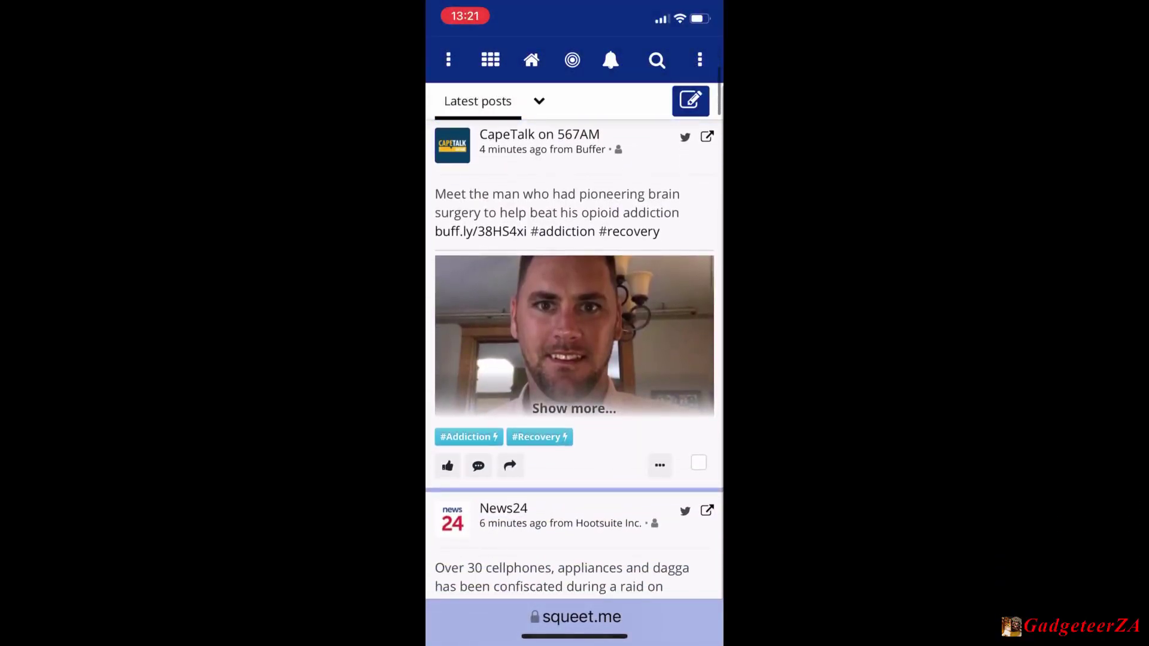
left_click(539, 102)
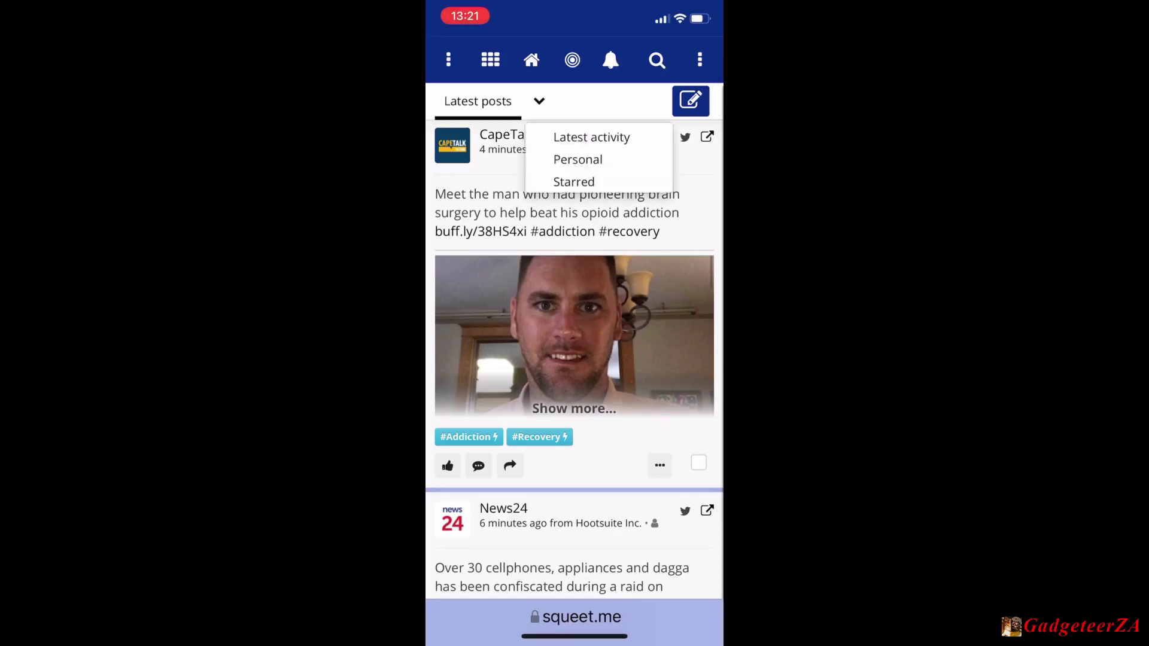
left_click(578, 159)
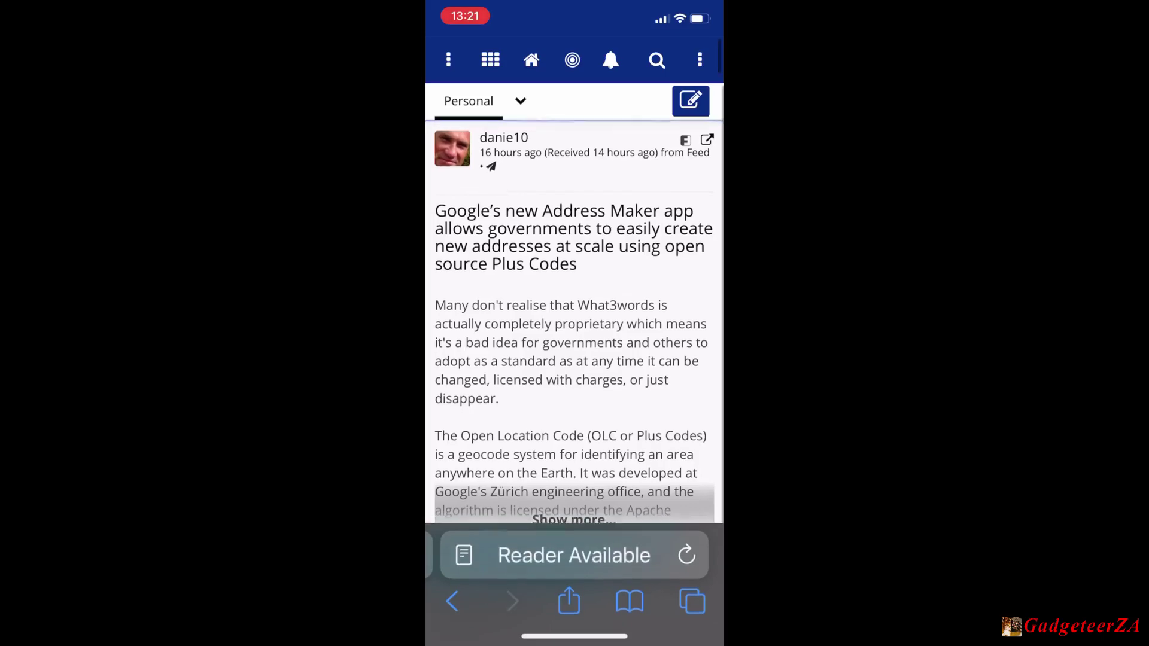
Expand the Personal post about Google's Address Maker app and read through its text and comments.
scroll(575, 359, "down", 2)
scroll(575, 359, "down", 3)
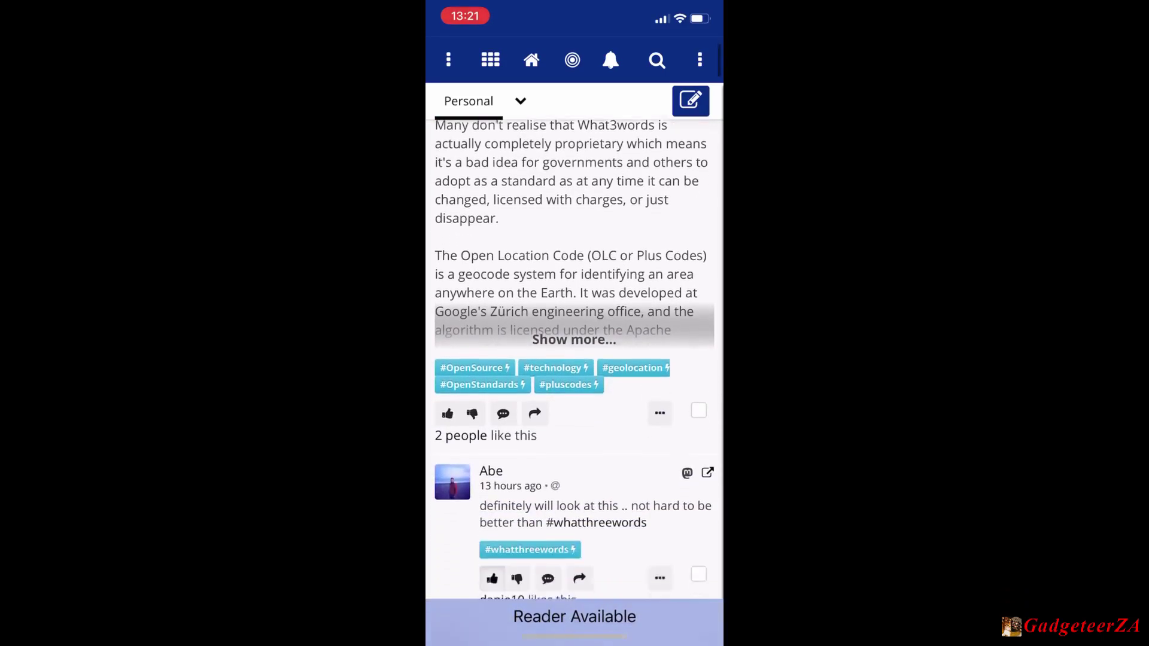
left_click(575, 300)
scroll(574, 359, "down", 5)
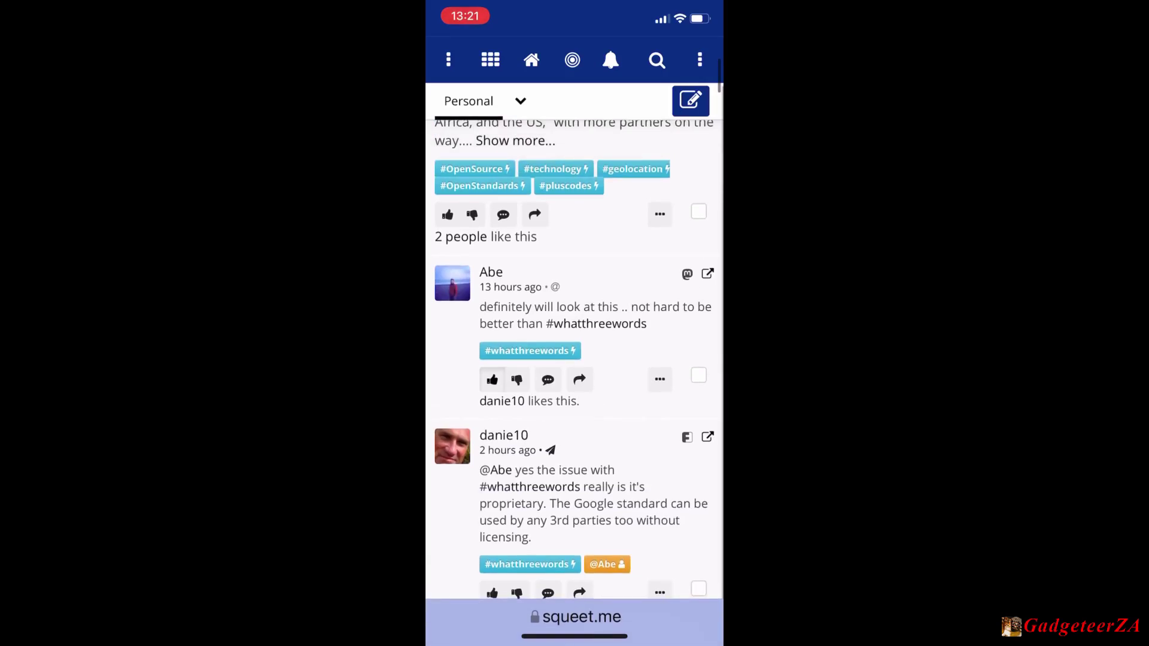
Start a reply in the comment thread of the Address Maker post and enter "Teply".
scroll(575, 359, "down", 3)
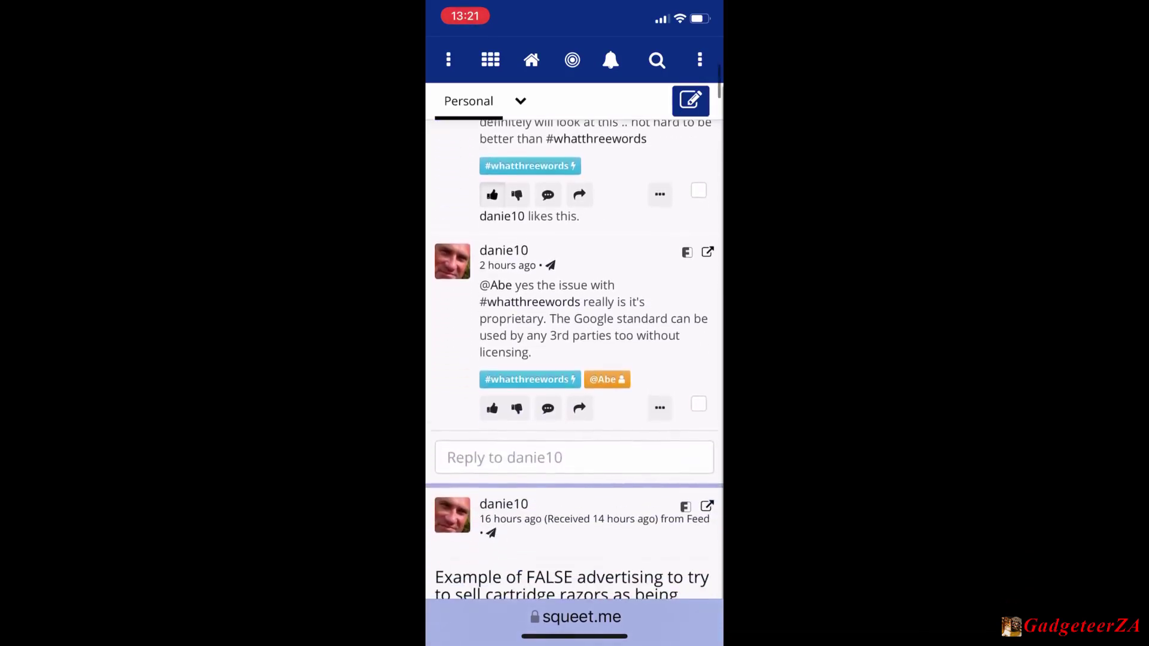
left_click(574, 457)
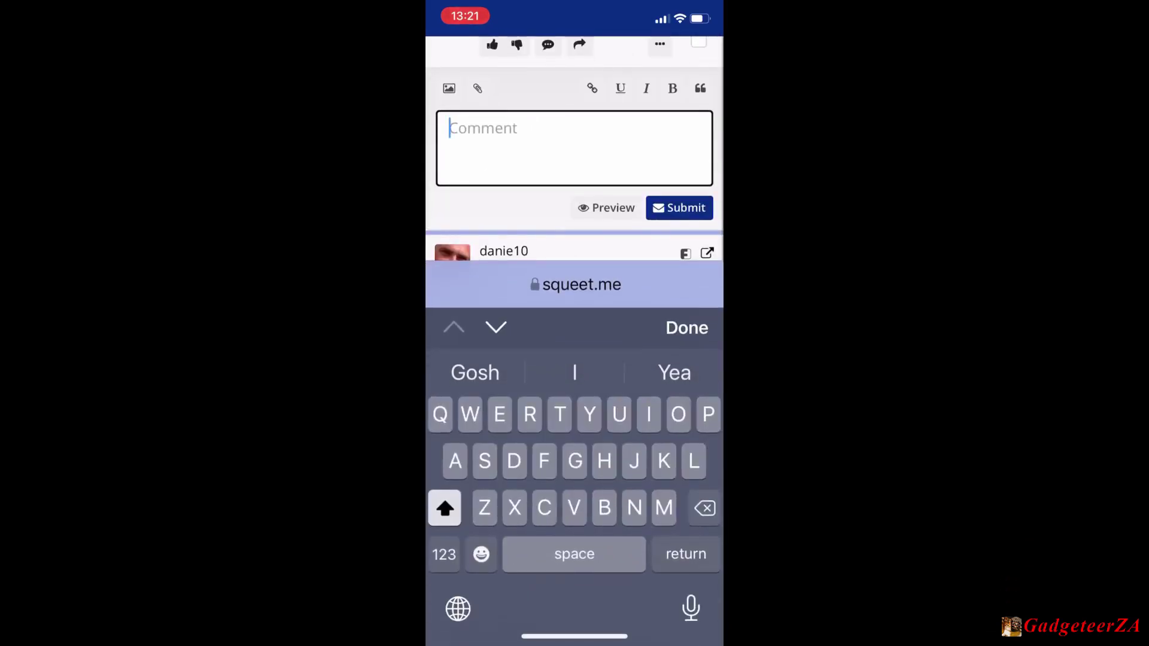
type("Teply")
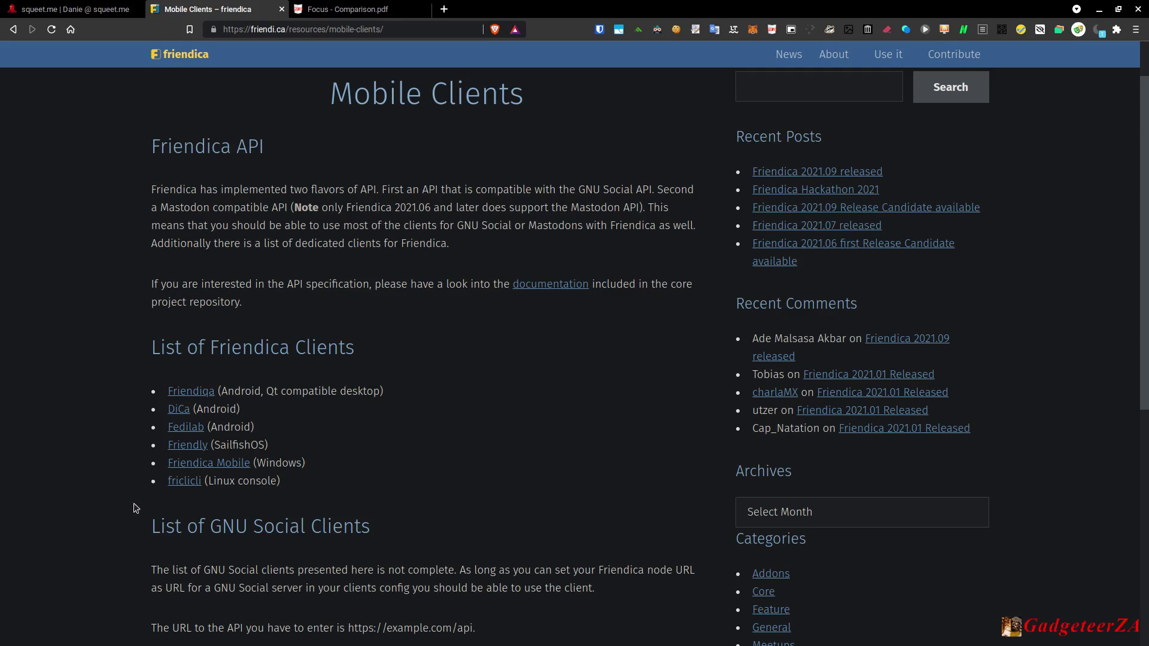
Review the lists of compatible clients on the Friendica Mobile Clients page.
scroll(55, 459, "down", 3)
scroll(54, 459, "down", 9)
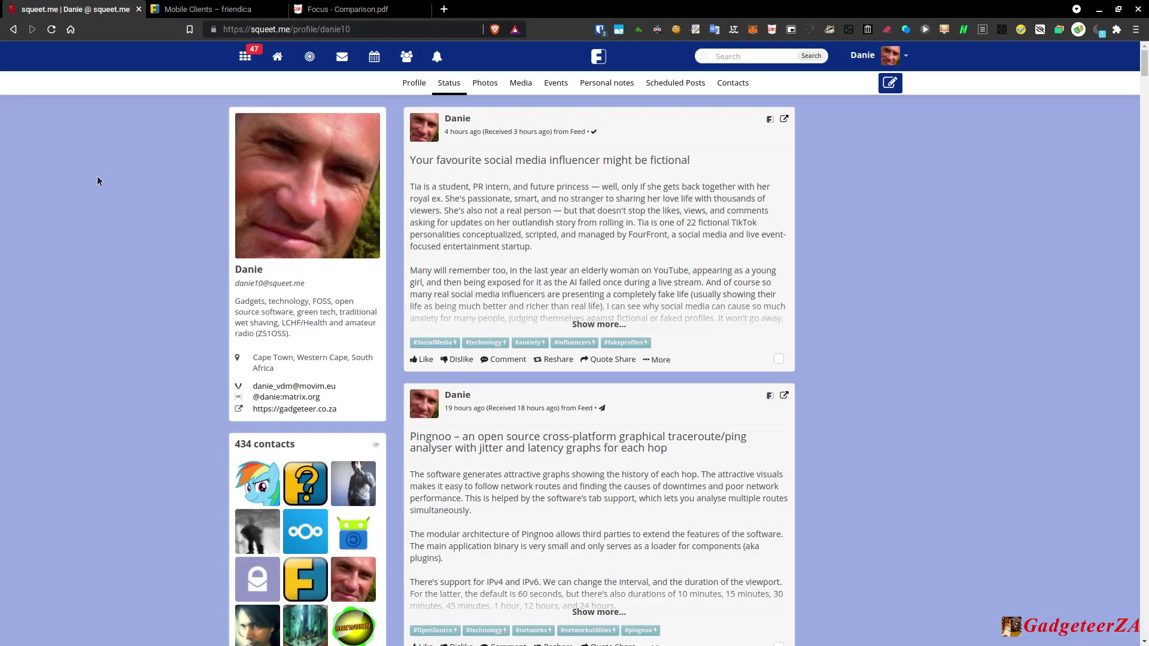
Open the squeet.me network feed and examine its sidebar filters, including the Archives years, Protocols and Saved searches.
left_click(243, 58)
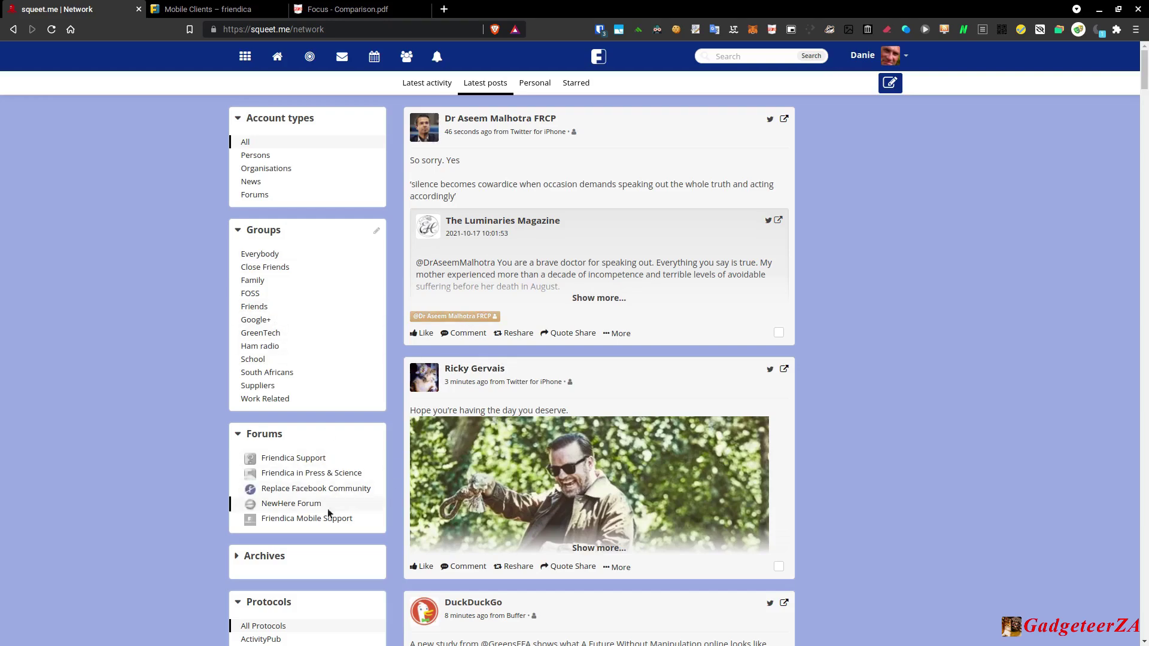
scroll(287, 389, "down", 2)
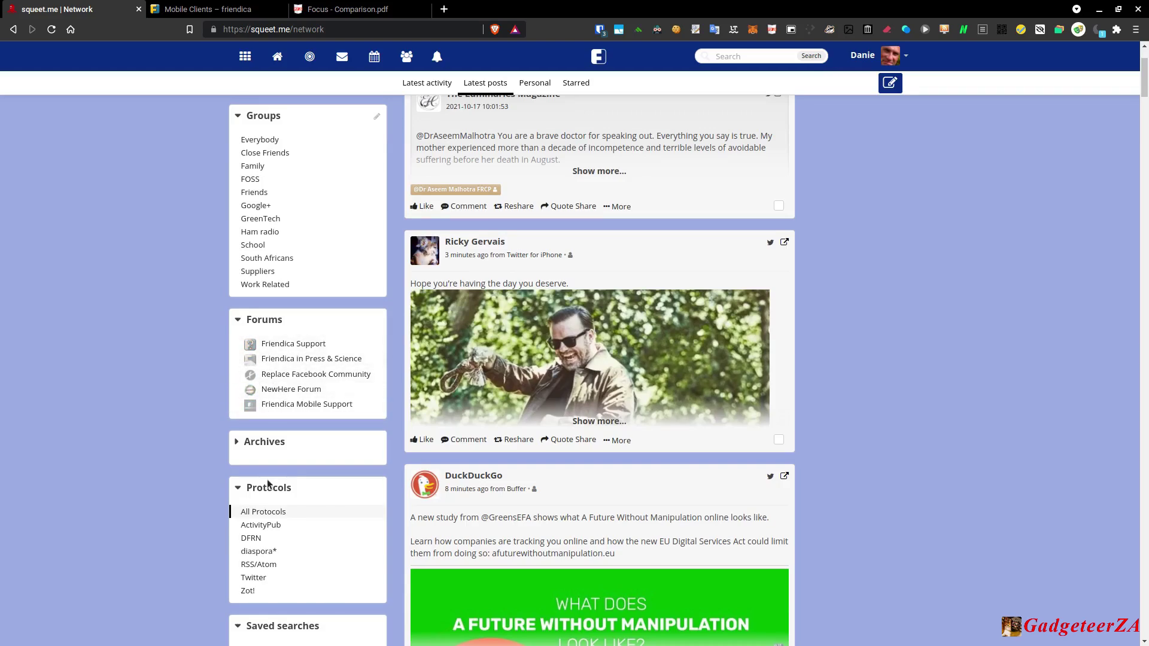
left_click(236, 444)
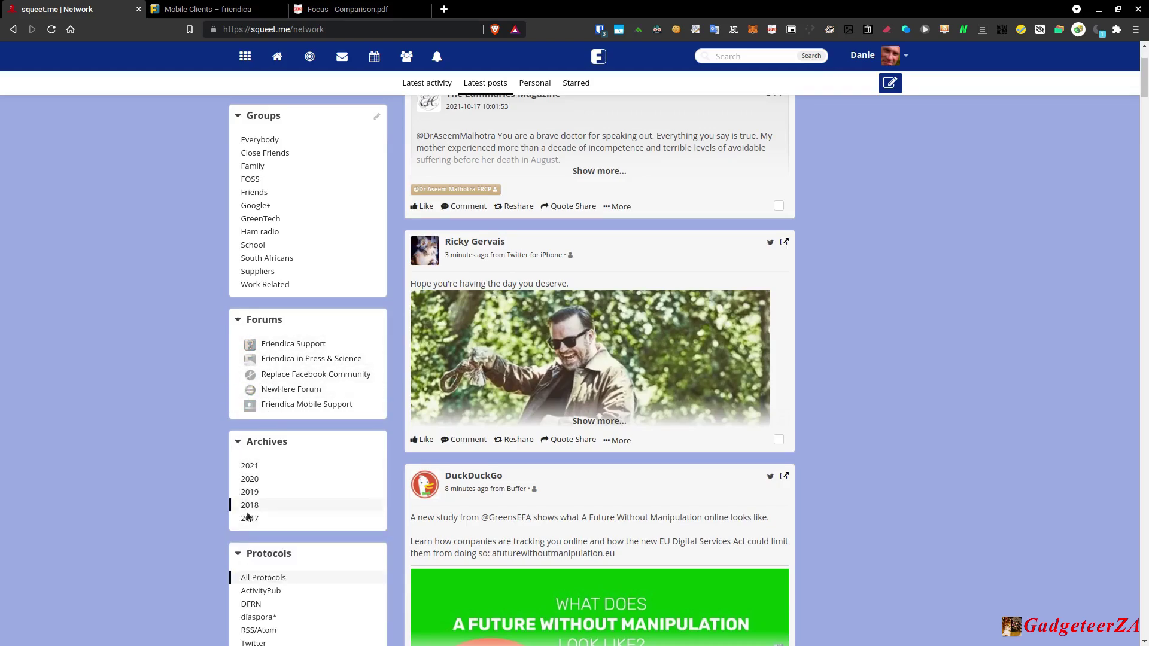
left_click(238, 442)
scroll(229, 505, "down", 2)
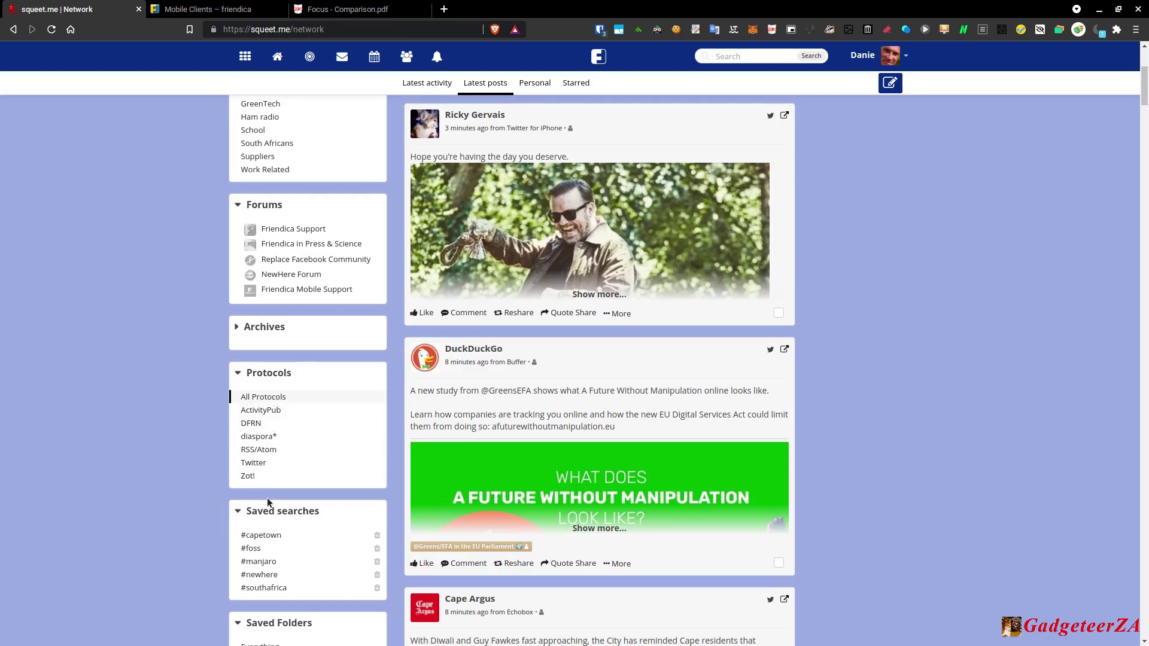
scroll(267, 497, "down", 1)
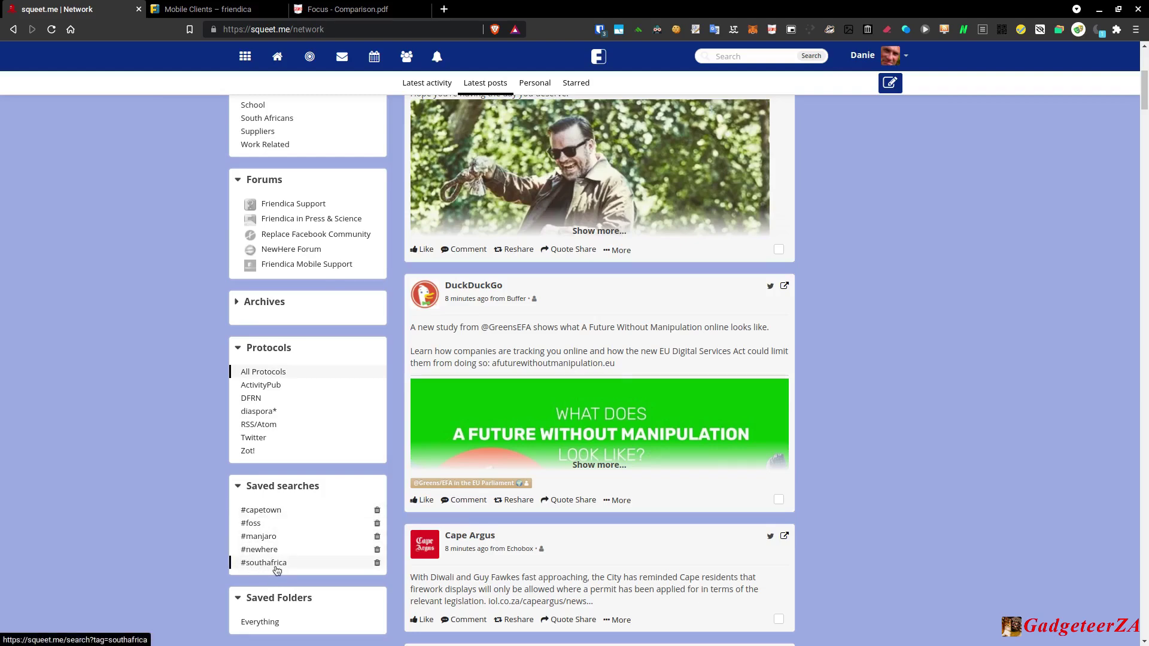
scroll(277, 571, "down", 2)
scroll(275, 545, "up", 3)
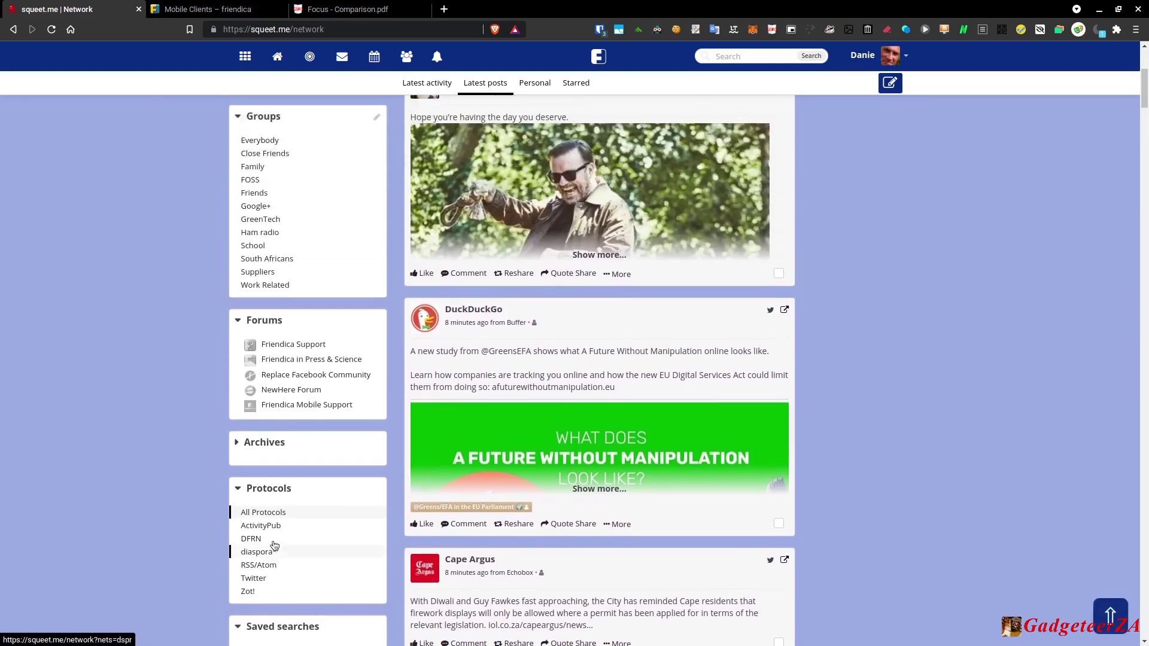
scroll(275, 546, "up", 2)
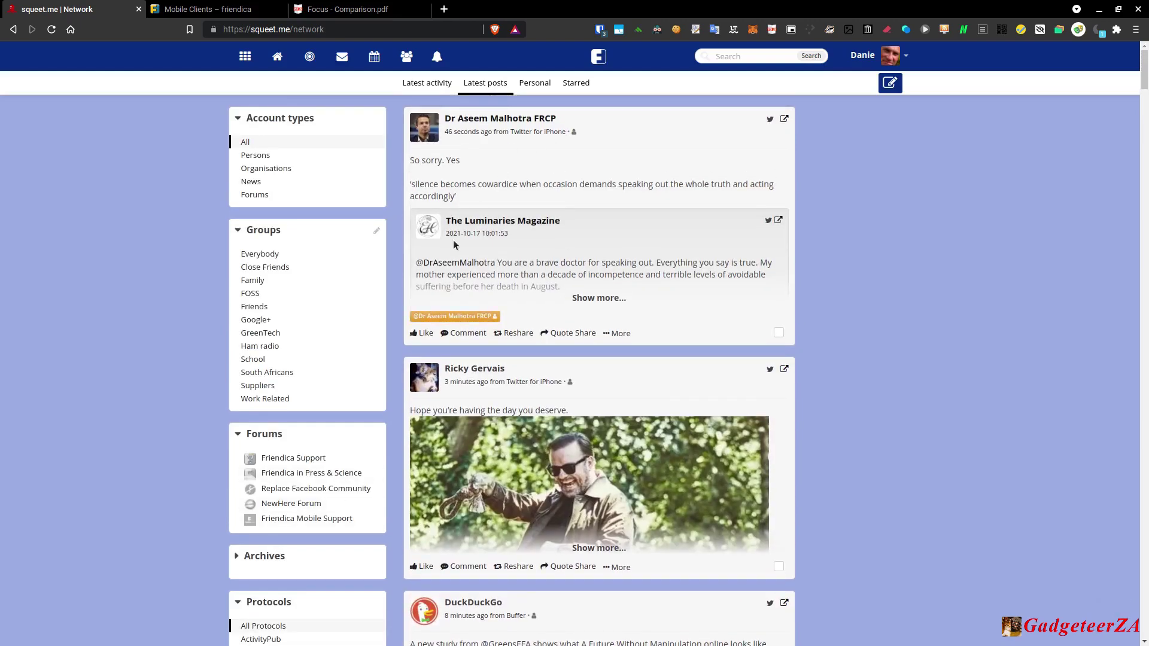
Look through the latest posts and view the additional actions available for the first post.
scroll(597, 278, "down", 8)
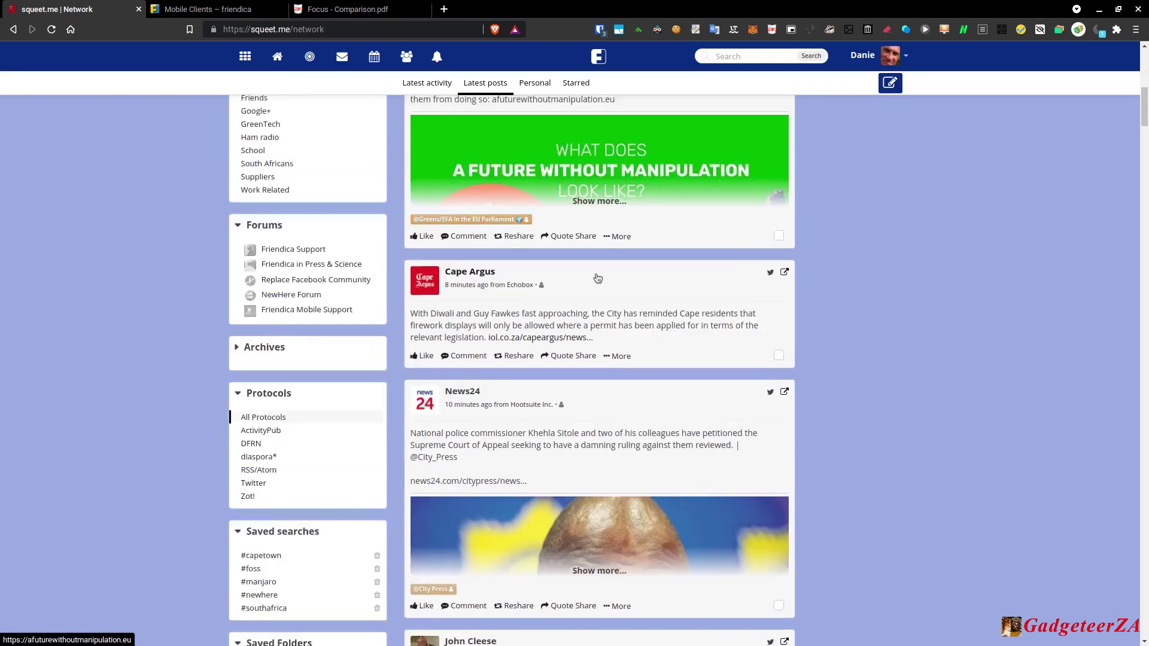
scroll(597, 277, "up", 8)
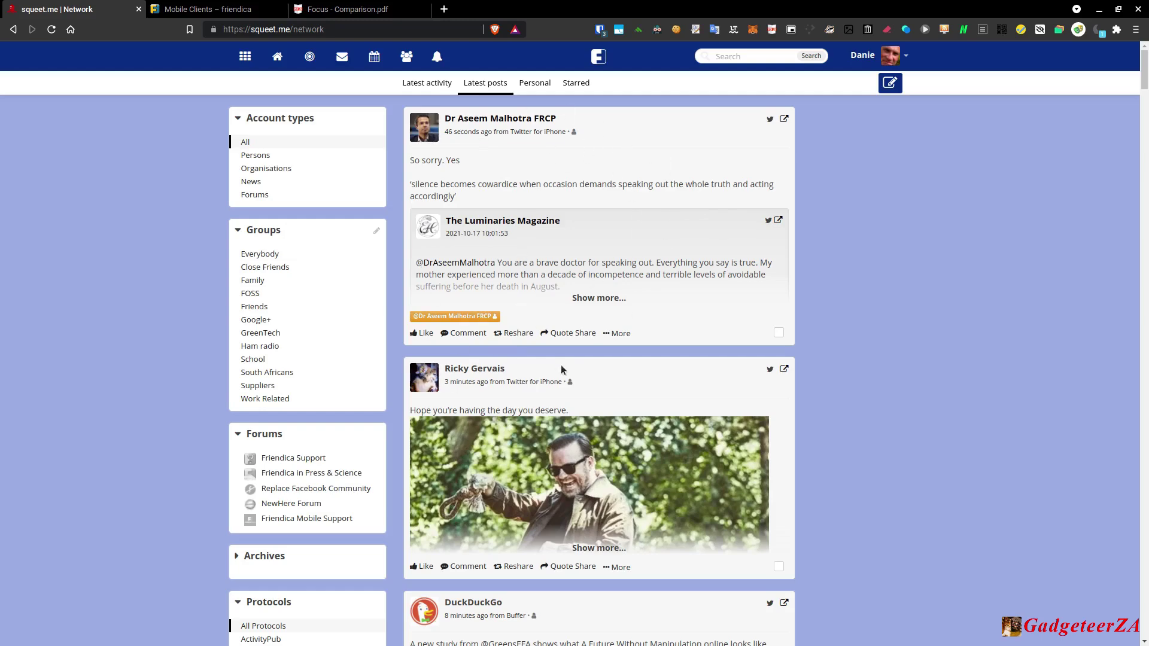
left_click(620, 333)
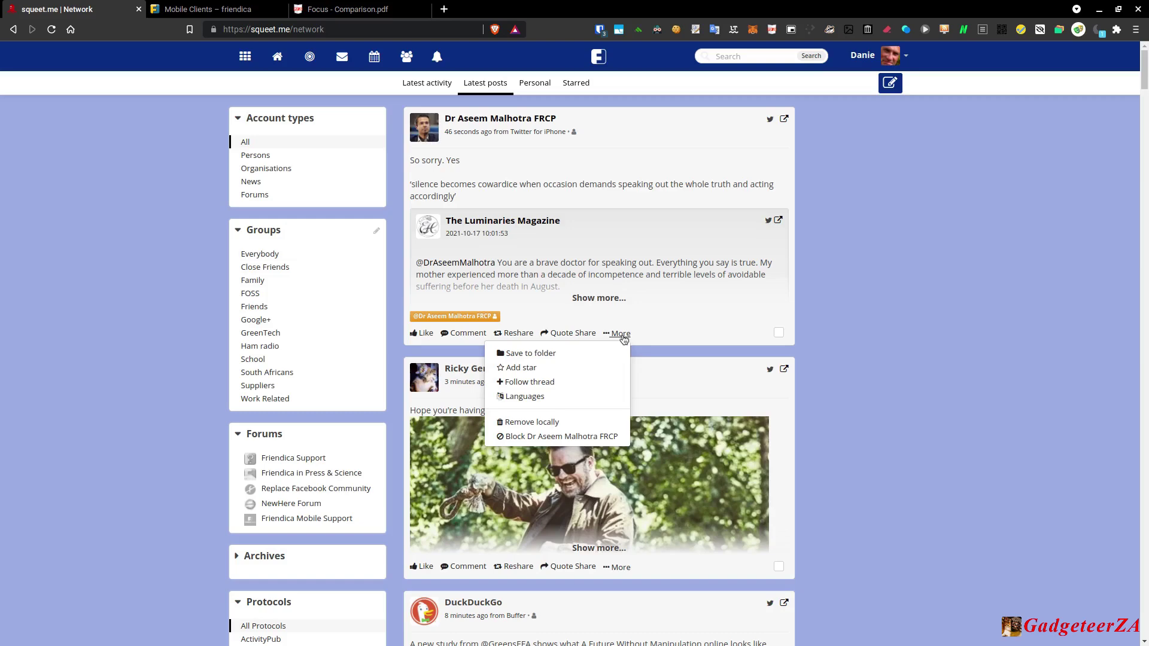
left_click(622, 339)
Filter the network feed by the ActivityPub protocol and examine the posts, their authors and their reaction options.
scroll(652, 248, "down", 7)
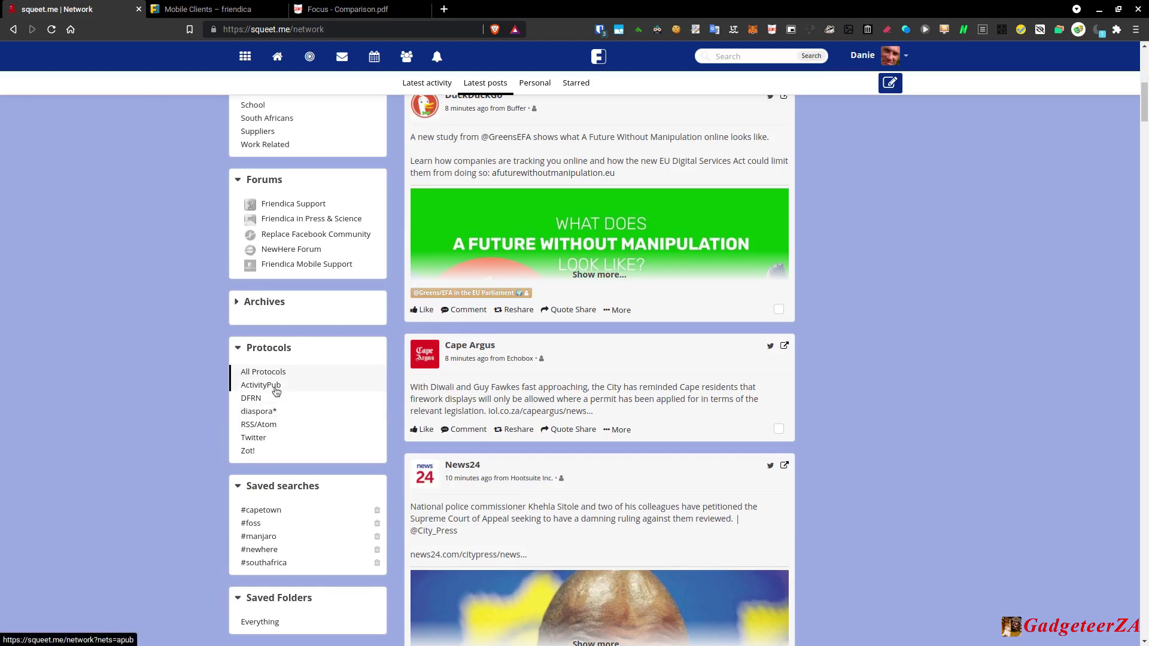
left_click(277, 387)
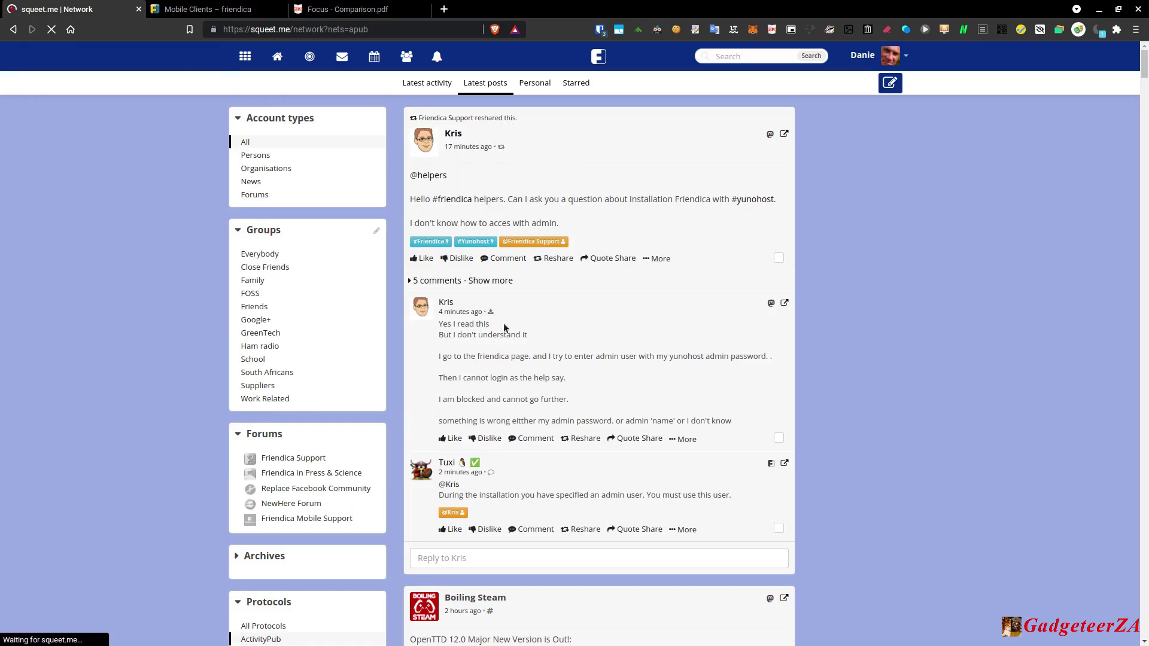
scroll(502, 359, "down", 2)
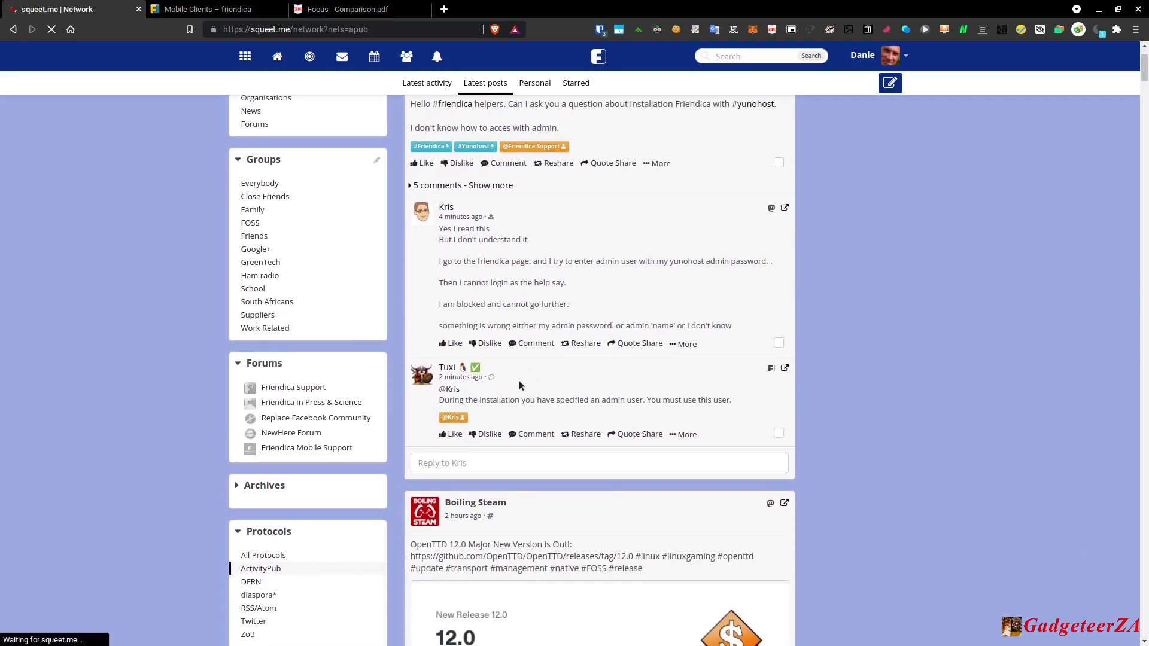
scroll(449, 371, "up", 2)
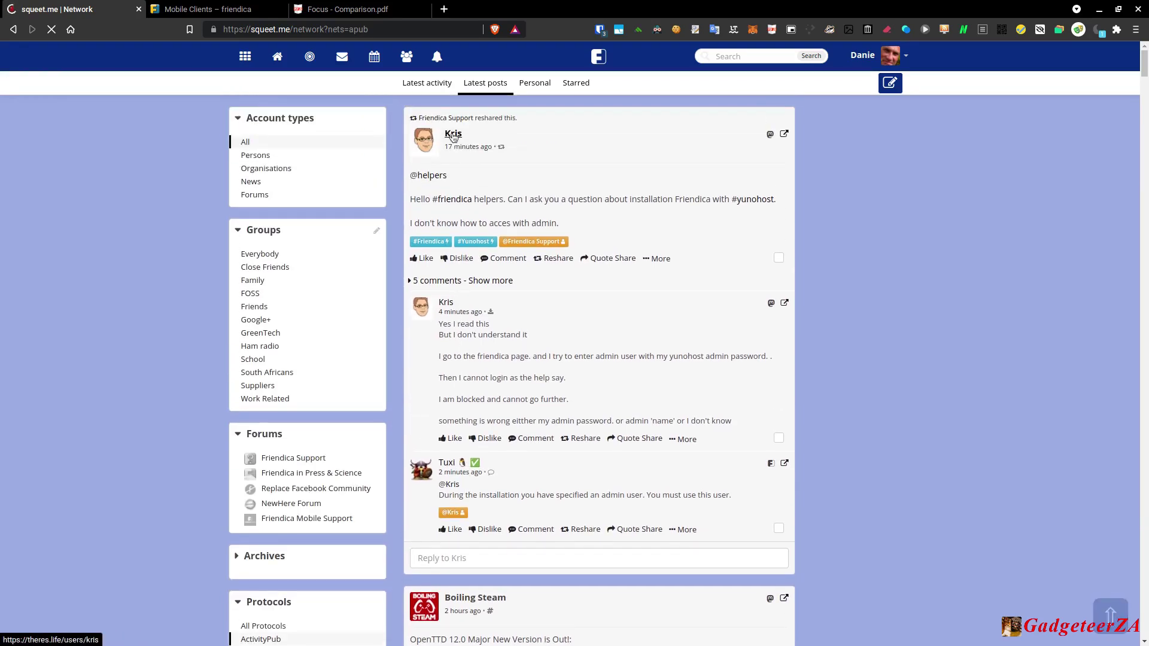
mouse_move(453, 138)
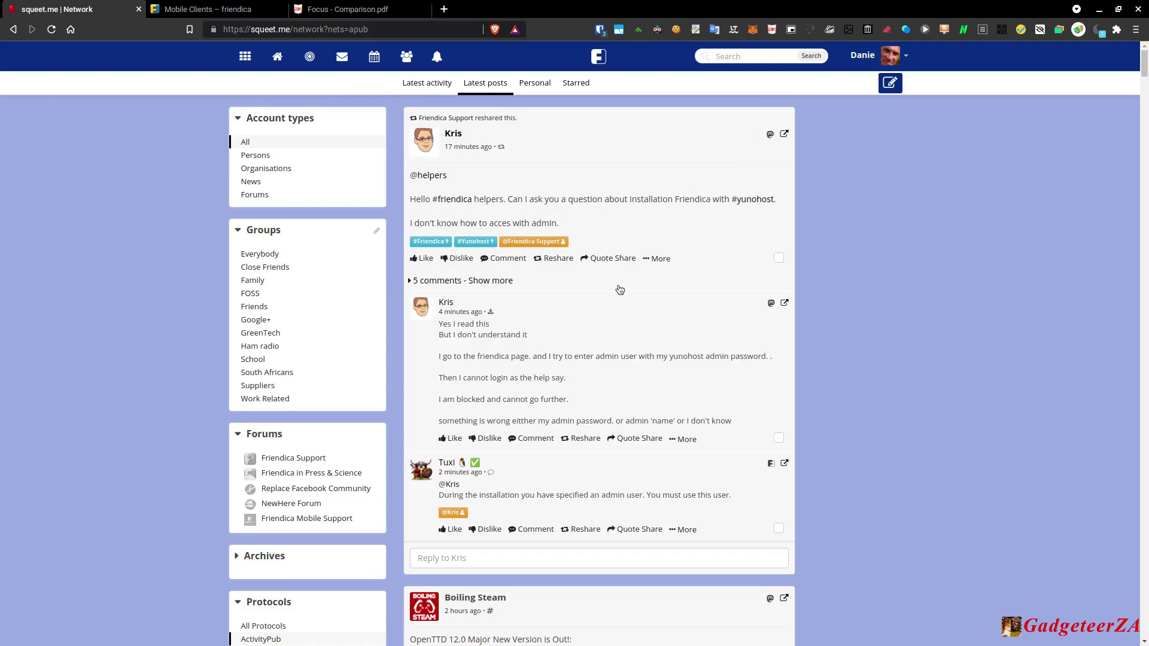
scroll(620, 289, "down", 7)
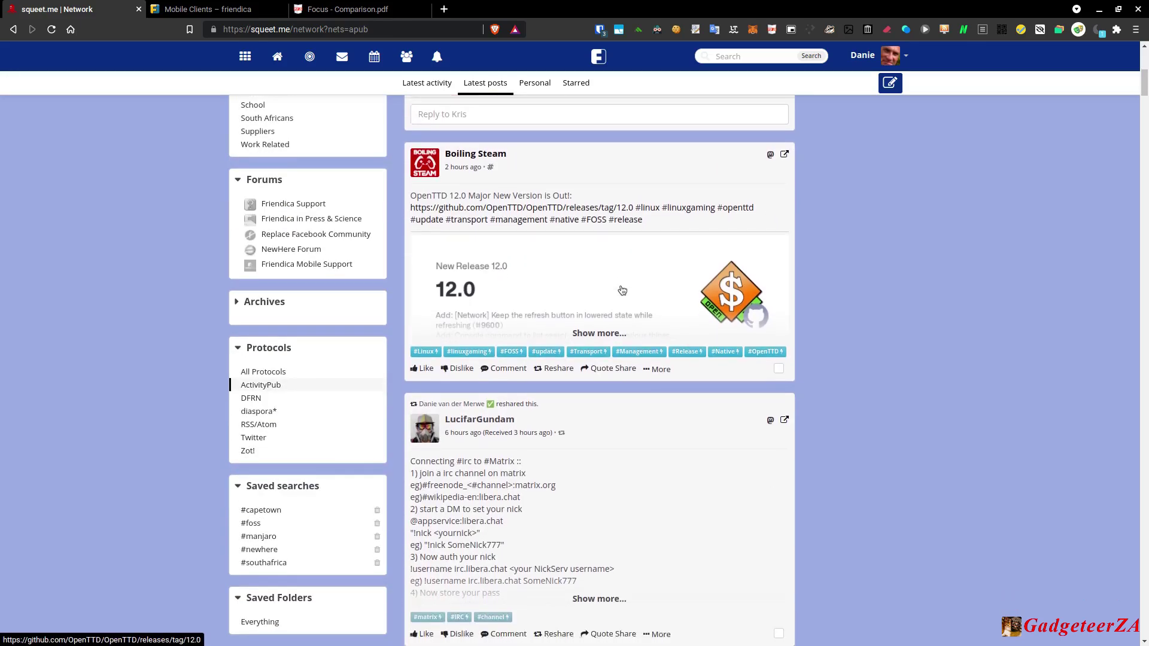
scroll(480, 287, "down", 2)
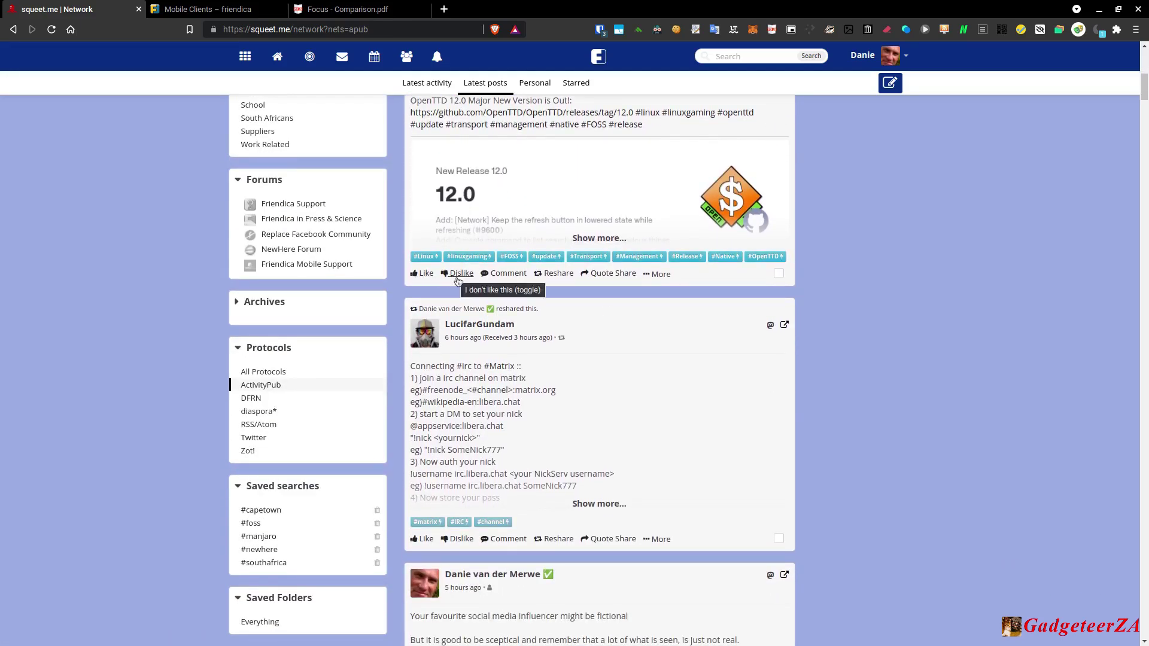
scroll(540, 385, "up", 2)
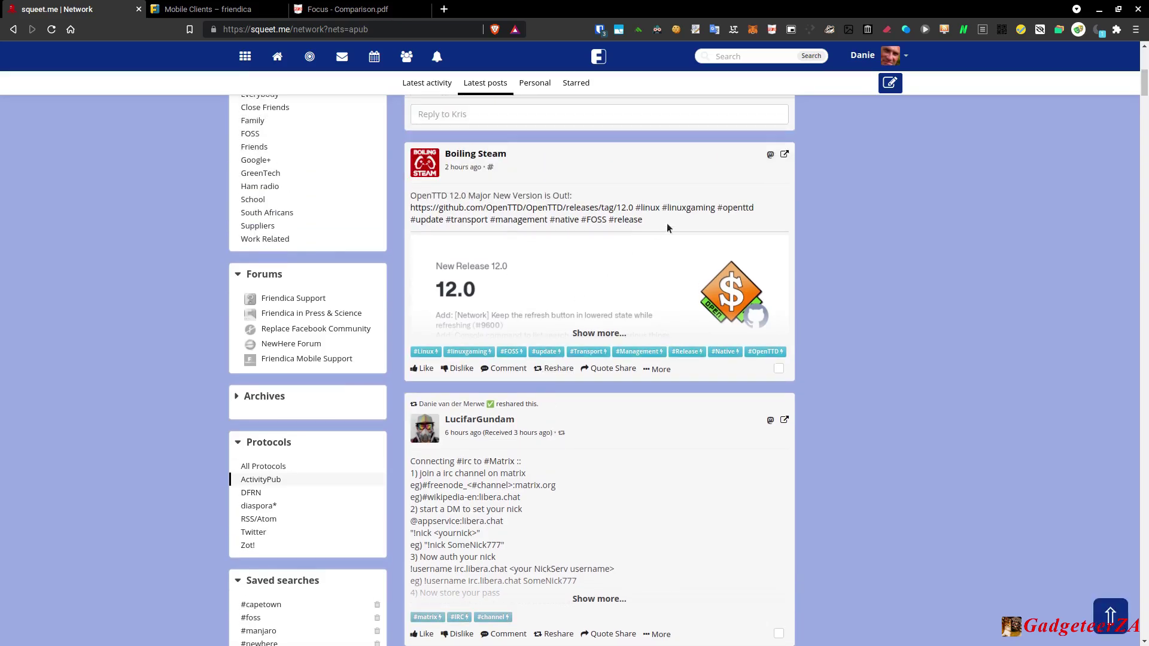
scroll(540, 378, "down", 3)
scroll(543, 377, "up", 3)
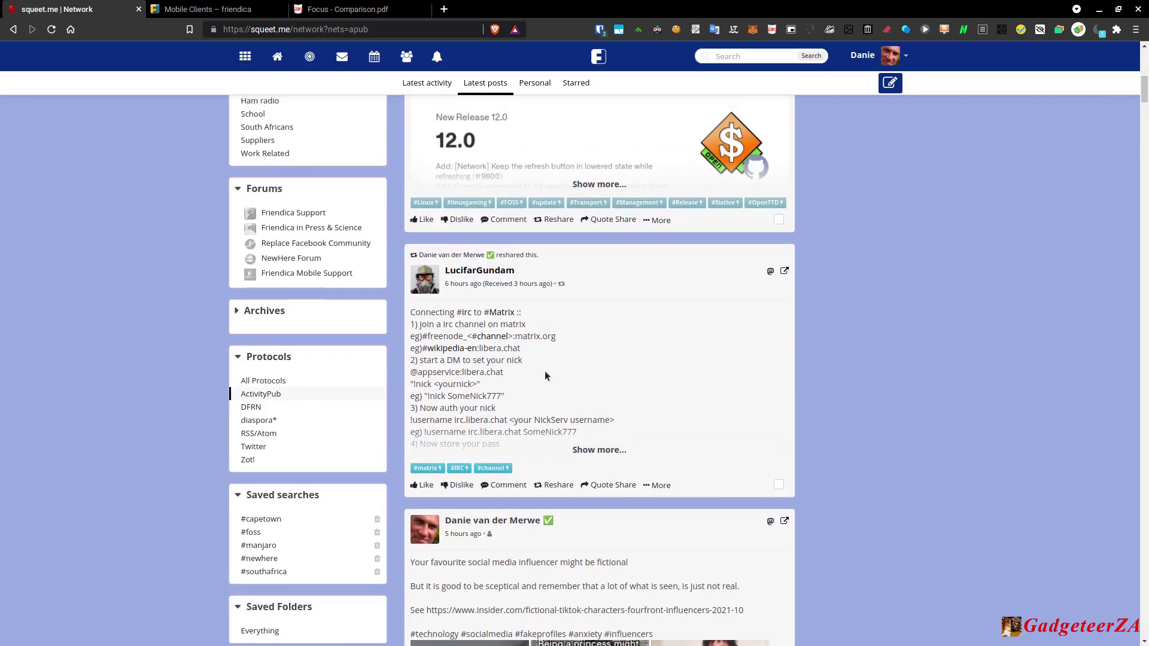
Filter the network feed by the DFRN protocol and look through its posts.
scroll(543, 377, "up", 4)
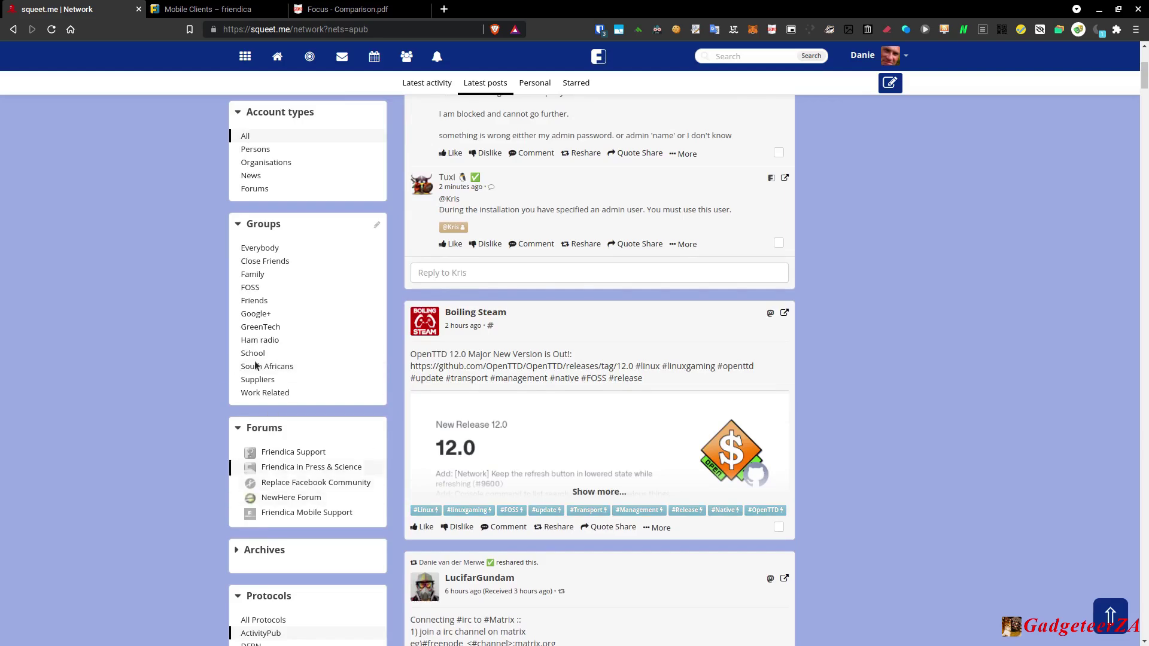
scroll(254, 455, "down", 4)
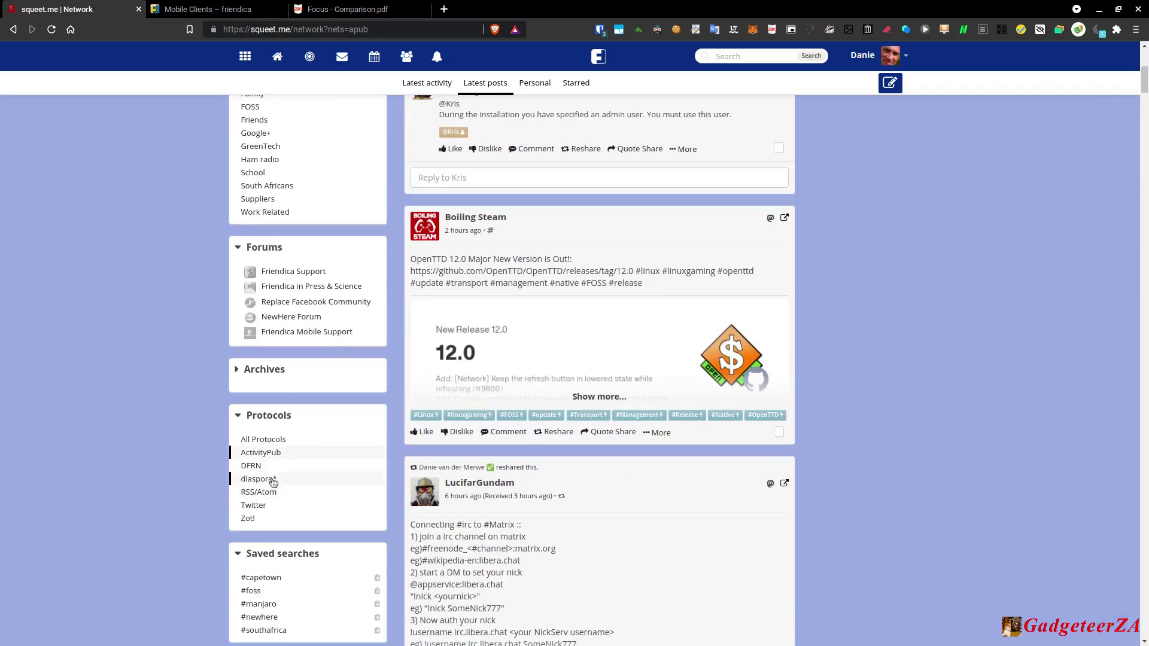
left_click(252, 471)
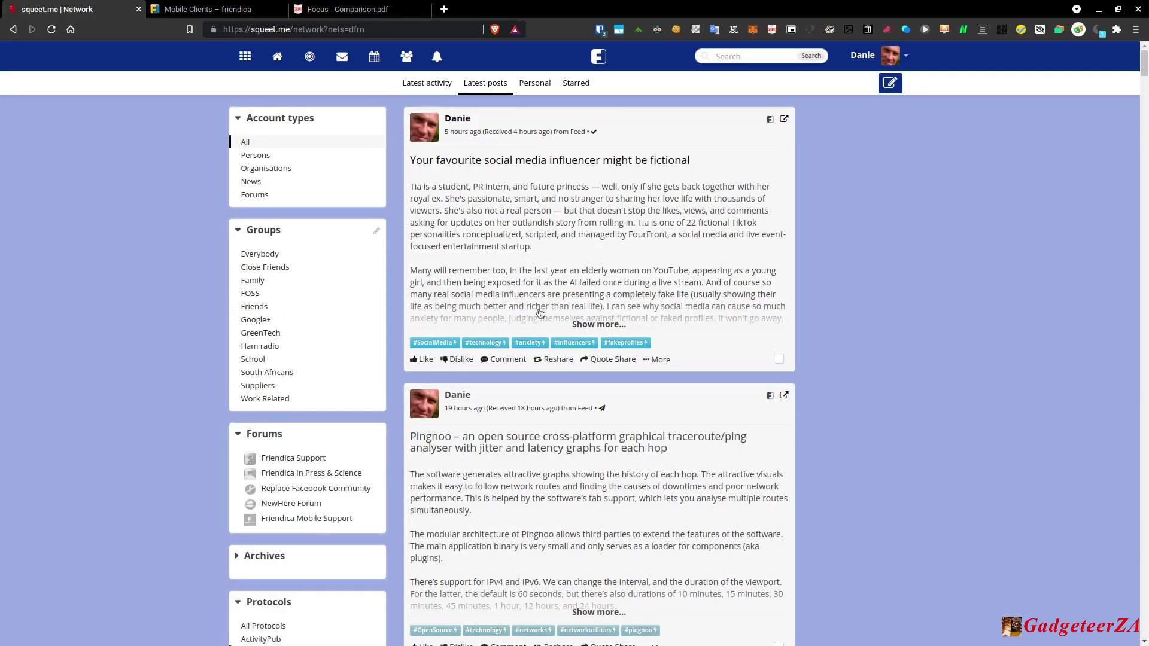
scroll(540, 313, "down", 4)
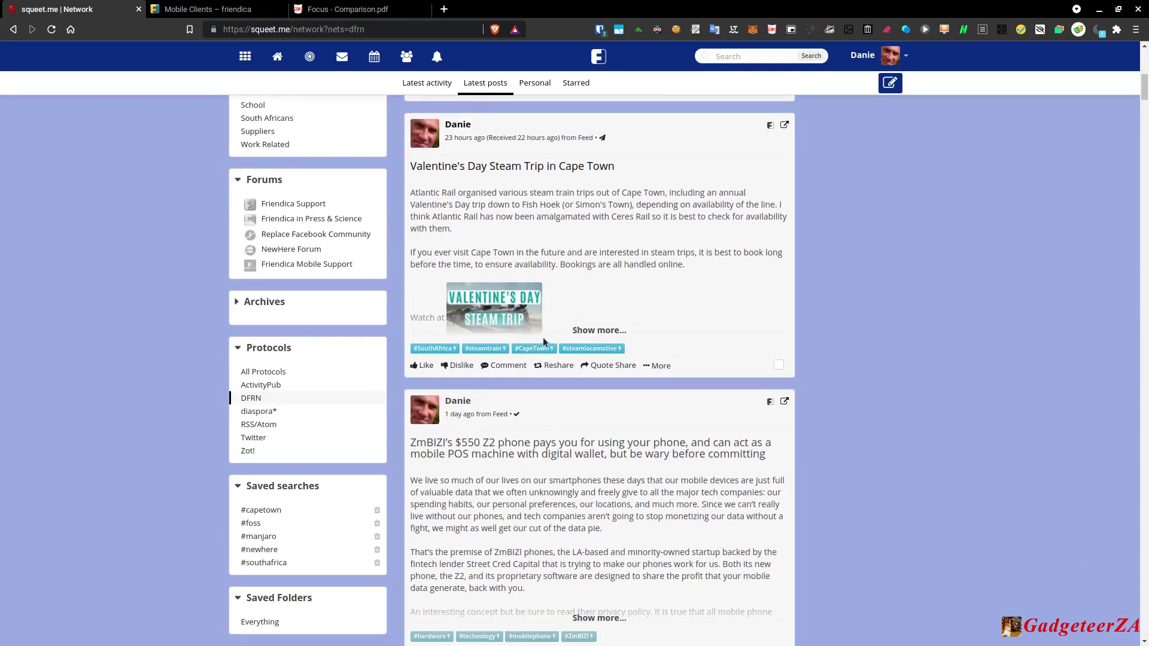
scroll(544, 336, "down", 3)
scroll(544, 336, "down", 2)
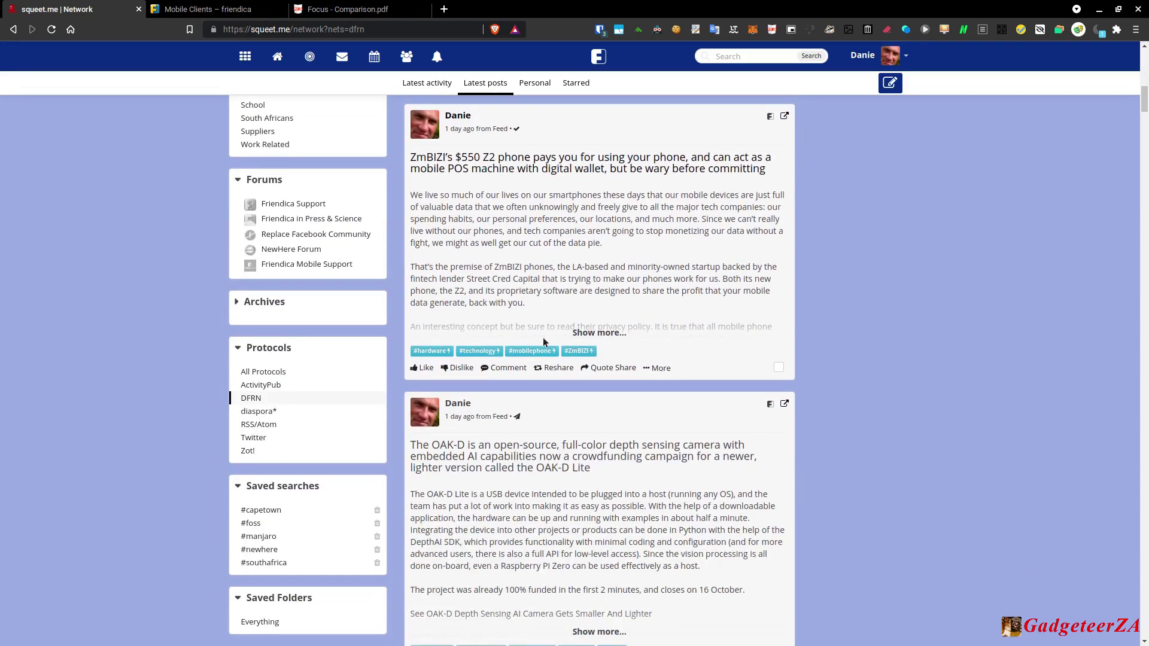
scroll(544, 337, "down", 20)
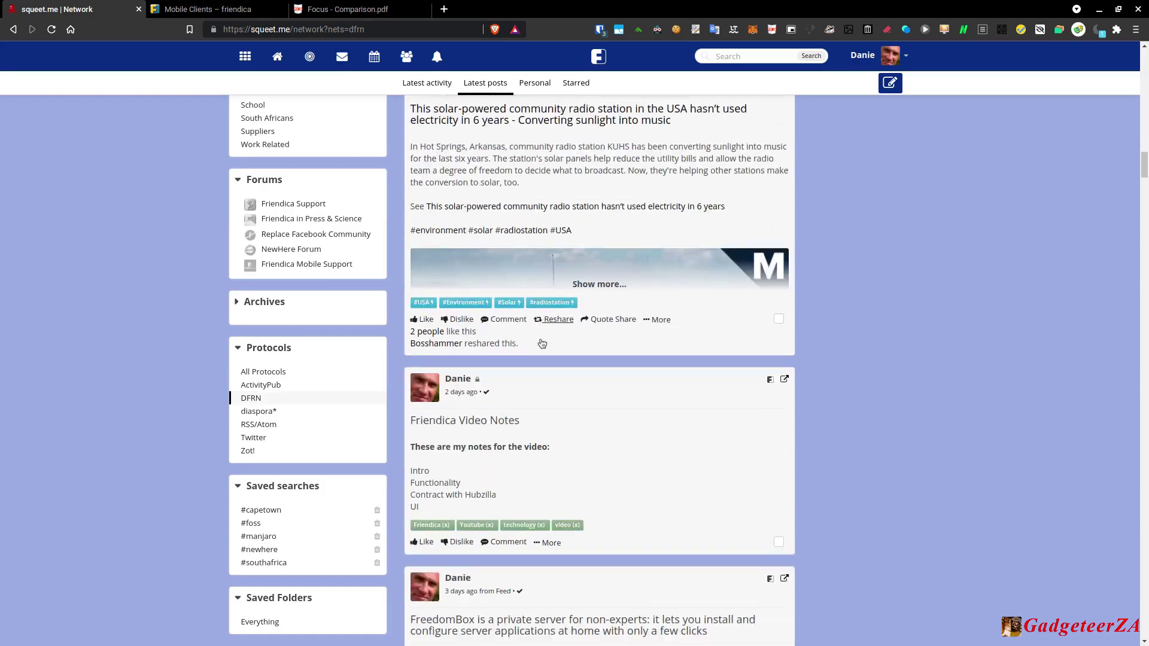
Look further through the DFRN posts and view the additional actions available for the Microsoft Office 2021 ODF 1.3 post.
scroll(542, 344, "down", 20)
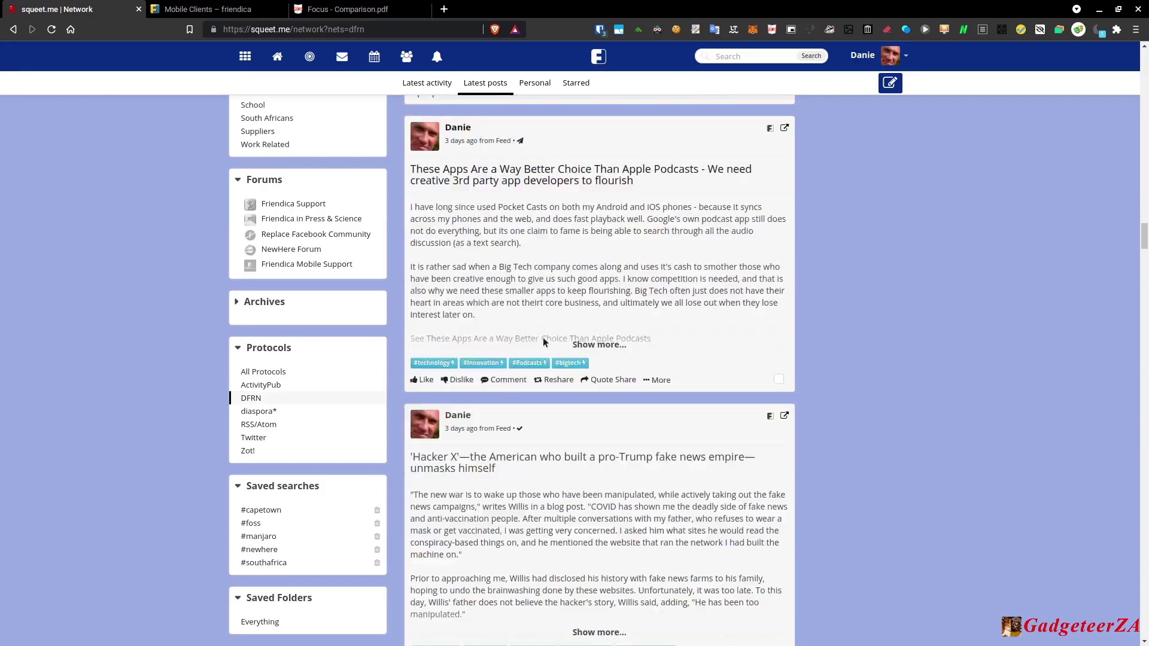
scroll(544, 336, "down", 20)
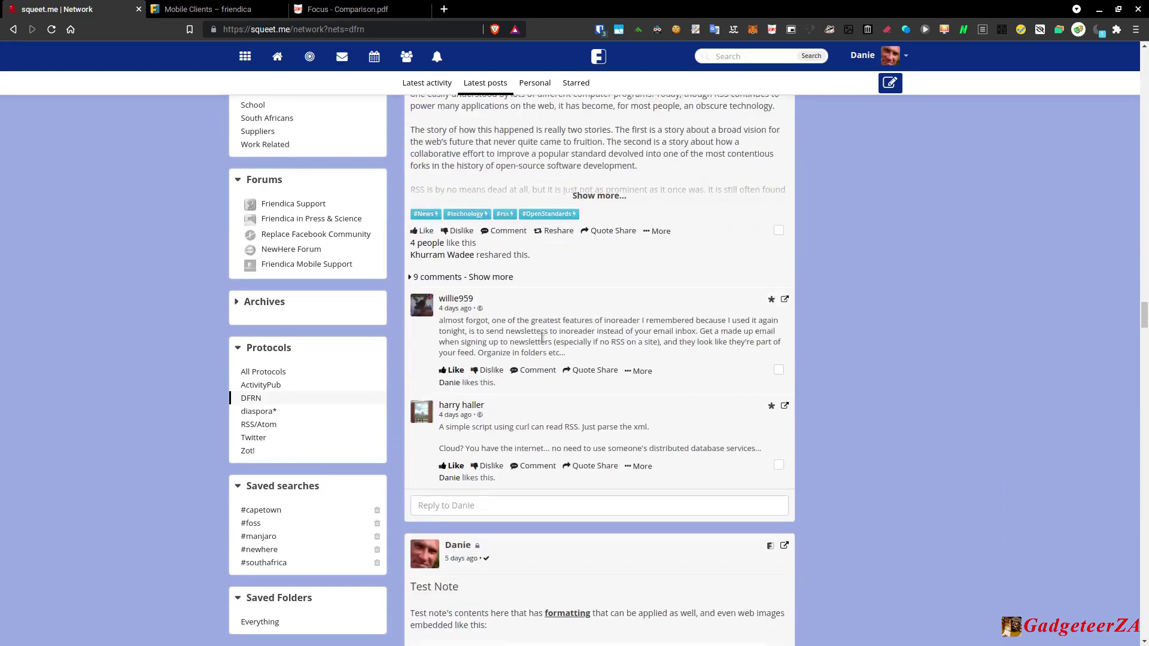
scroll(542, 337, "down", 20)
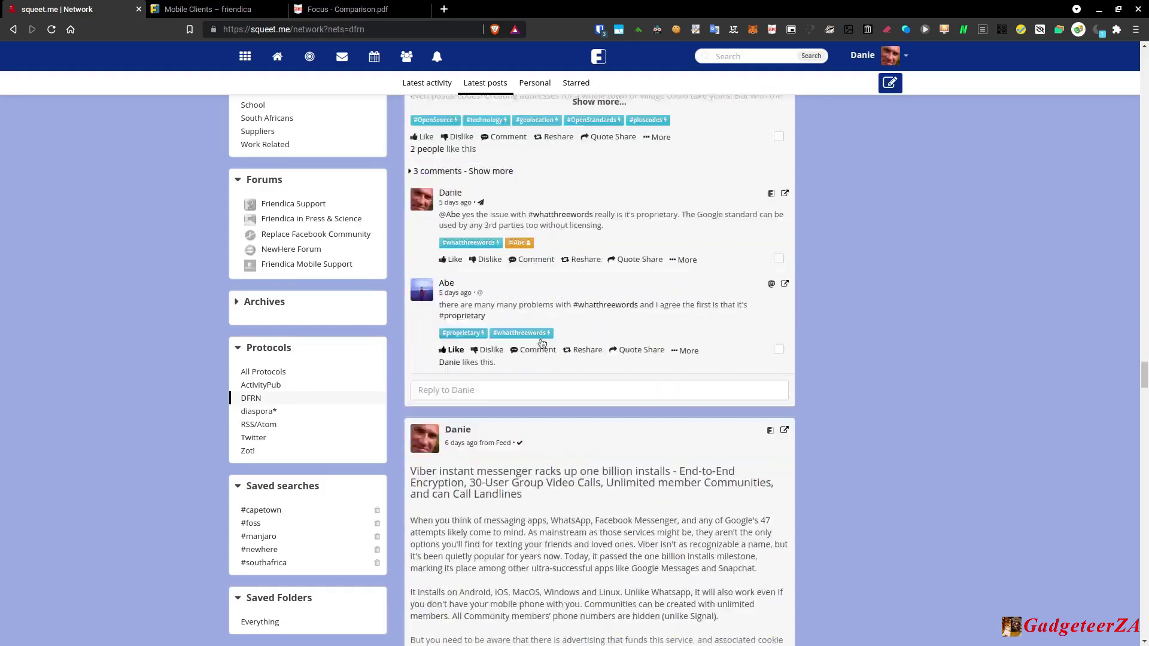
scroll(544, 343, "down", 20)
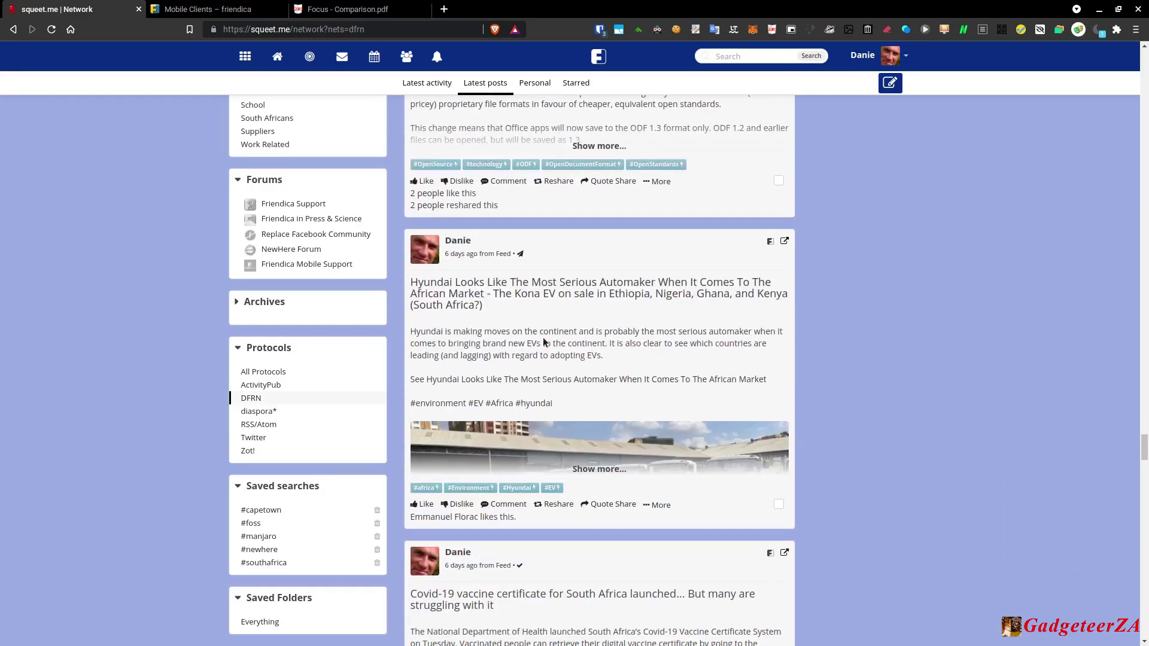
scroll(543, 343, "up", 7)
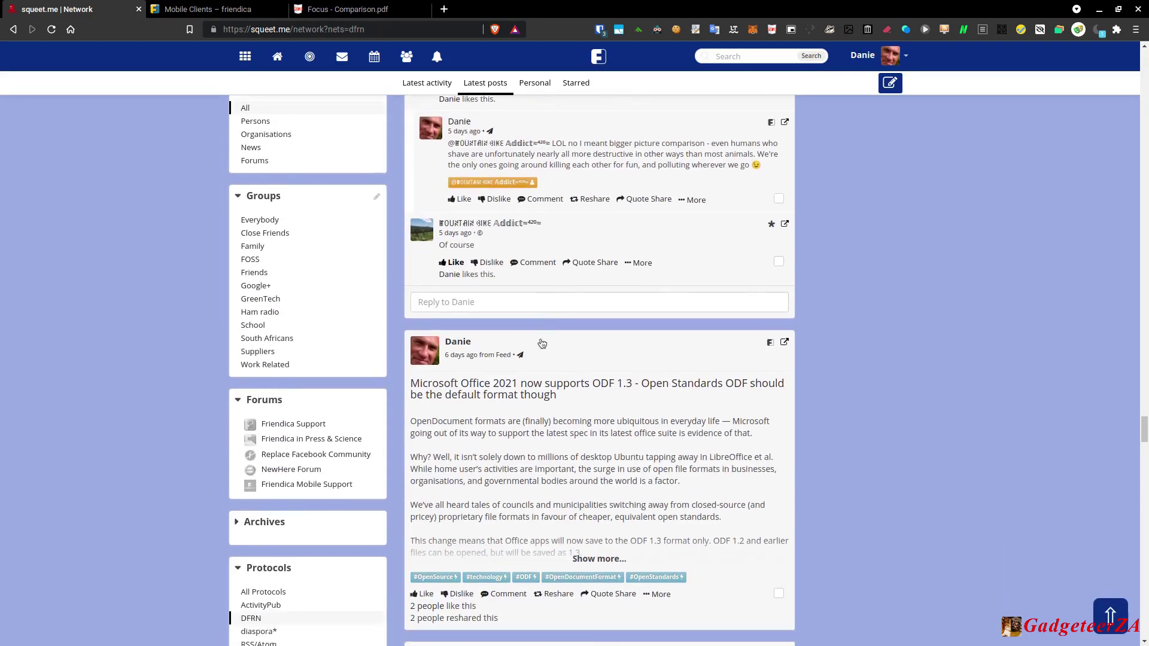
scroll(542, 343, "down", 3)
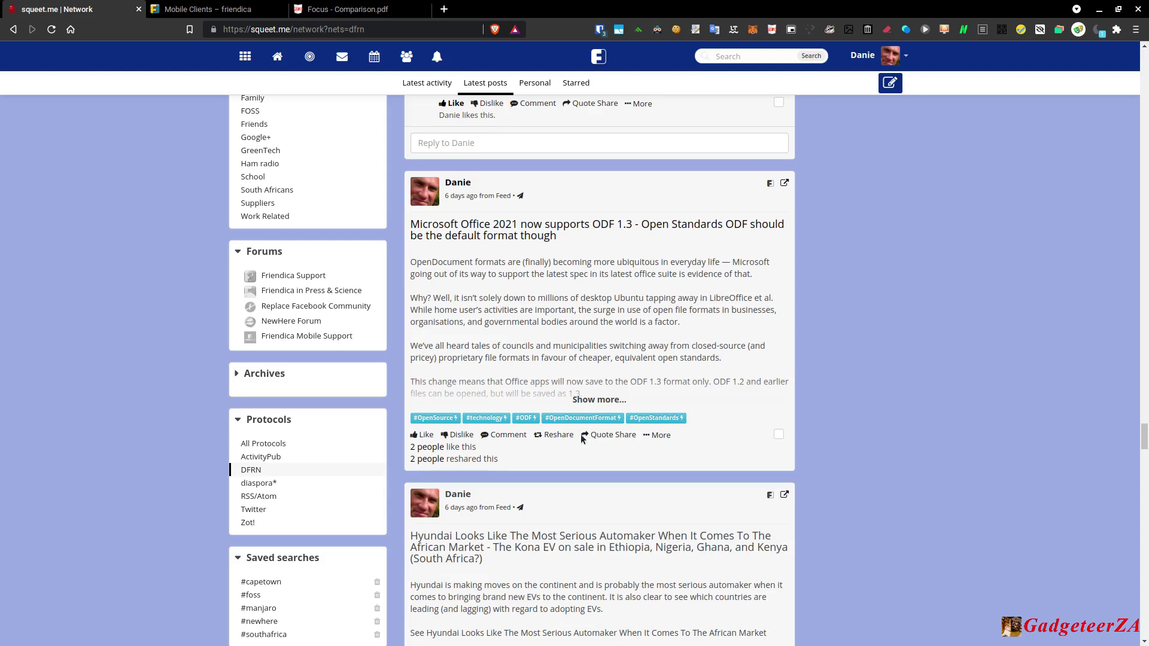
left_click(659, 436)
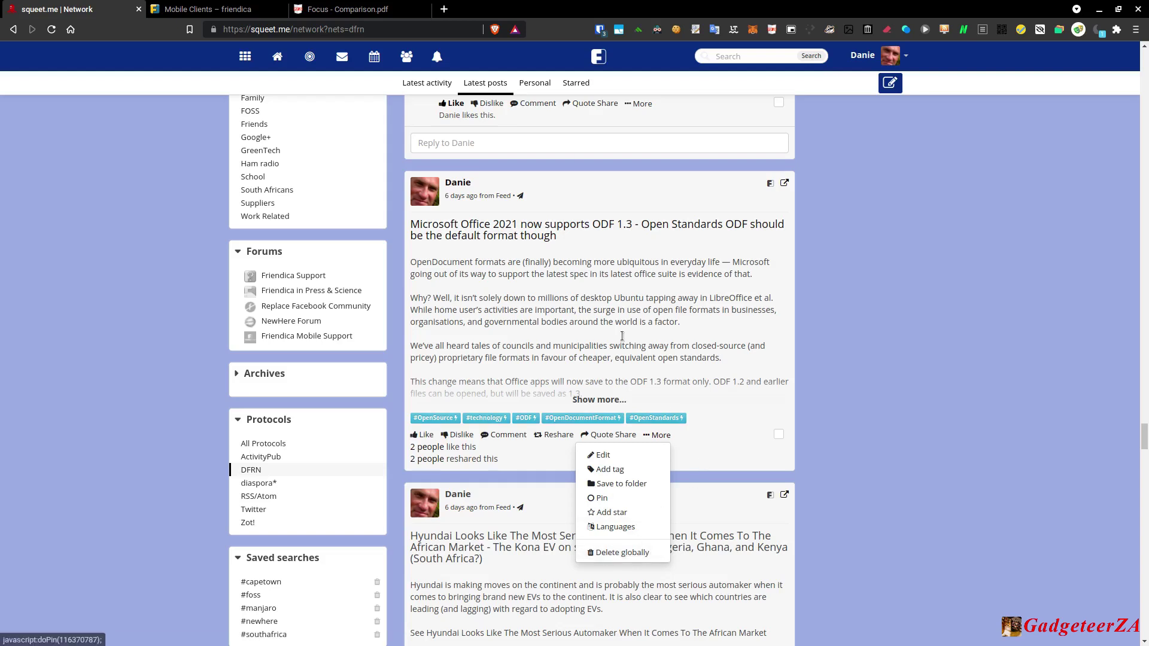
left_click(576, 307)
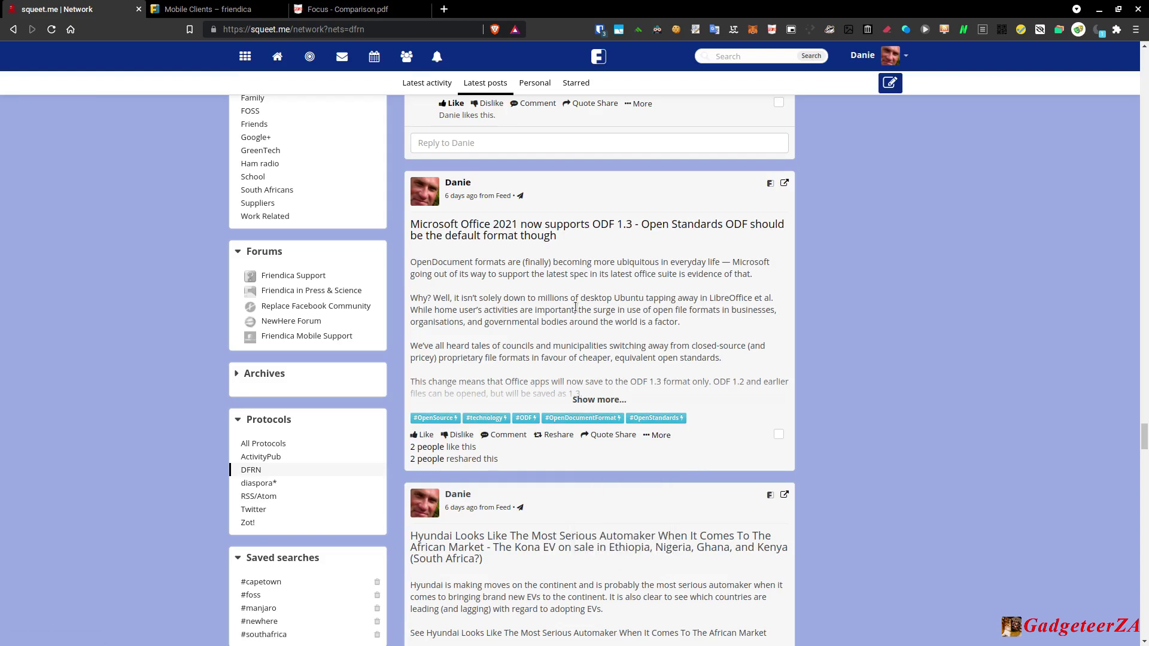
Open a comment field on the Microsoft Office 2021 post, examine its formatting options and go back up the feed.
left_click(504, 435)
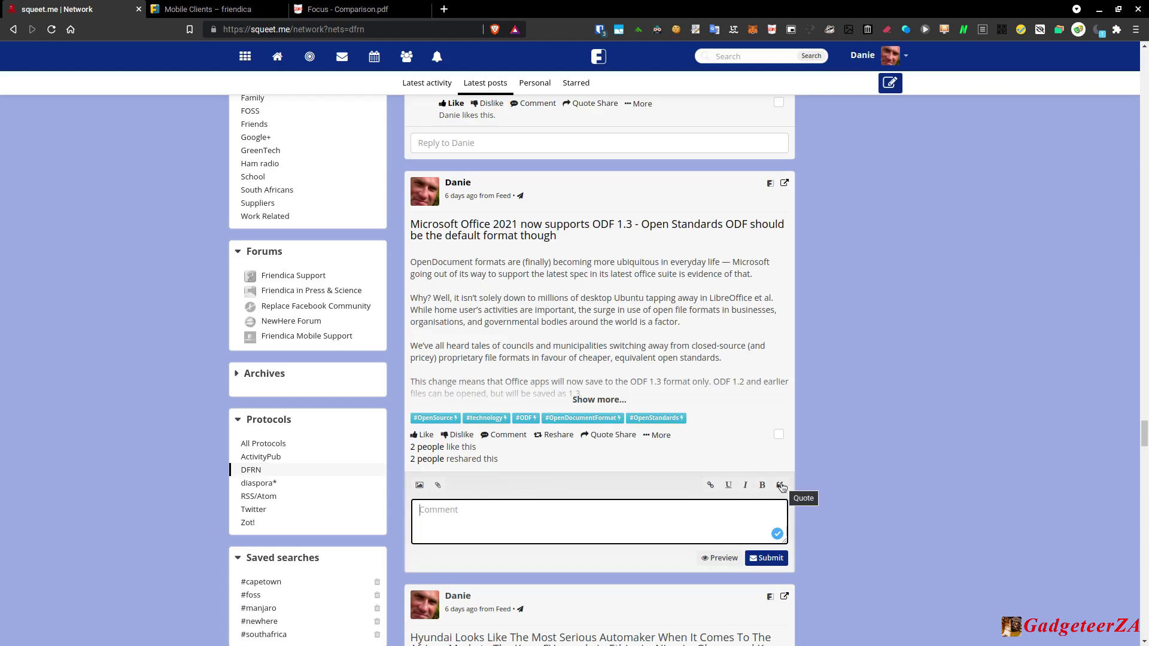
scroll(486, 451, "up", 20)
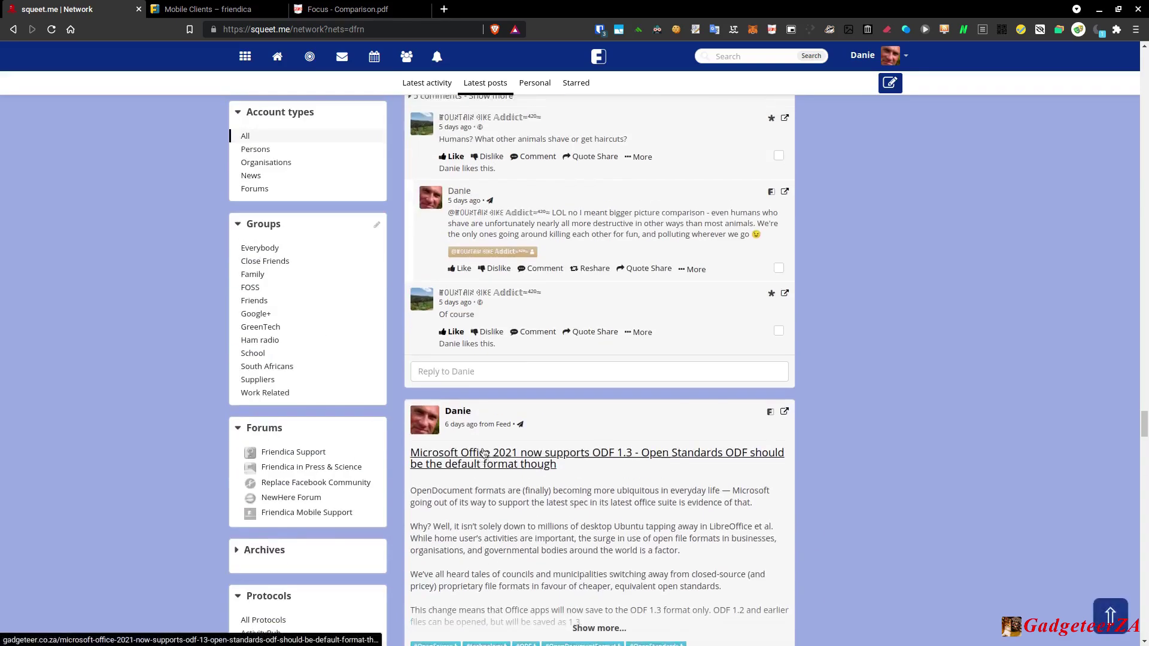
scroll(479, 447, "up", 9)
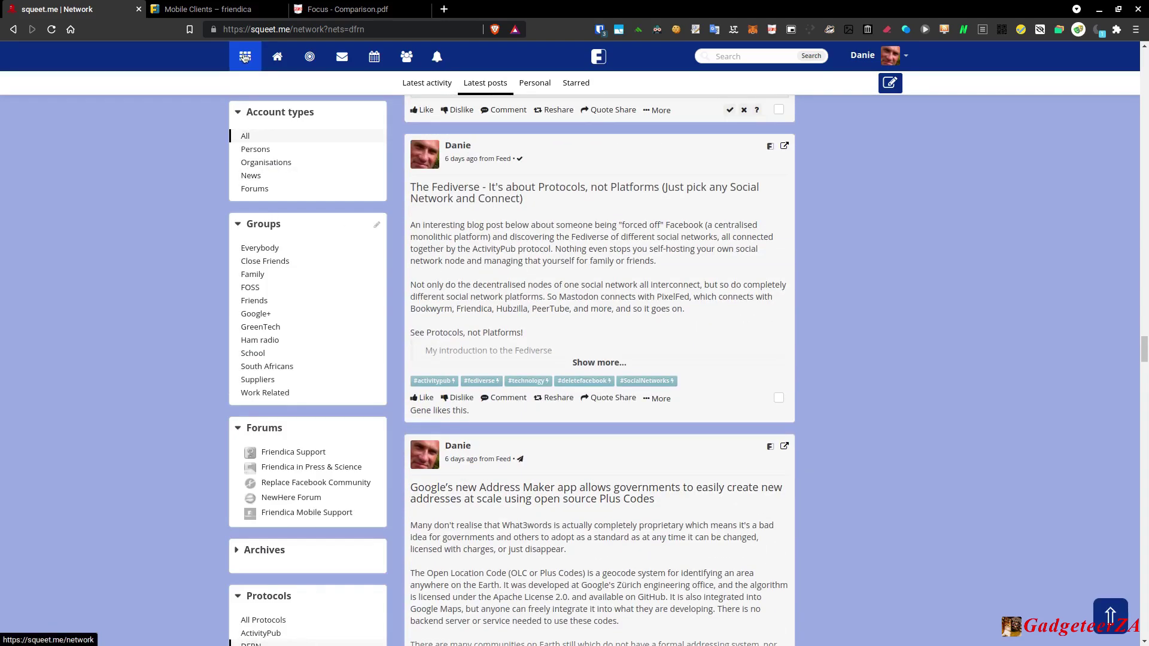
Open the page of your own posts and conversations and look through the published posts.
left_click(279, 59)
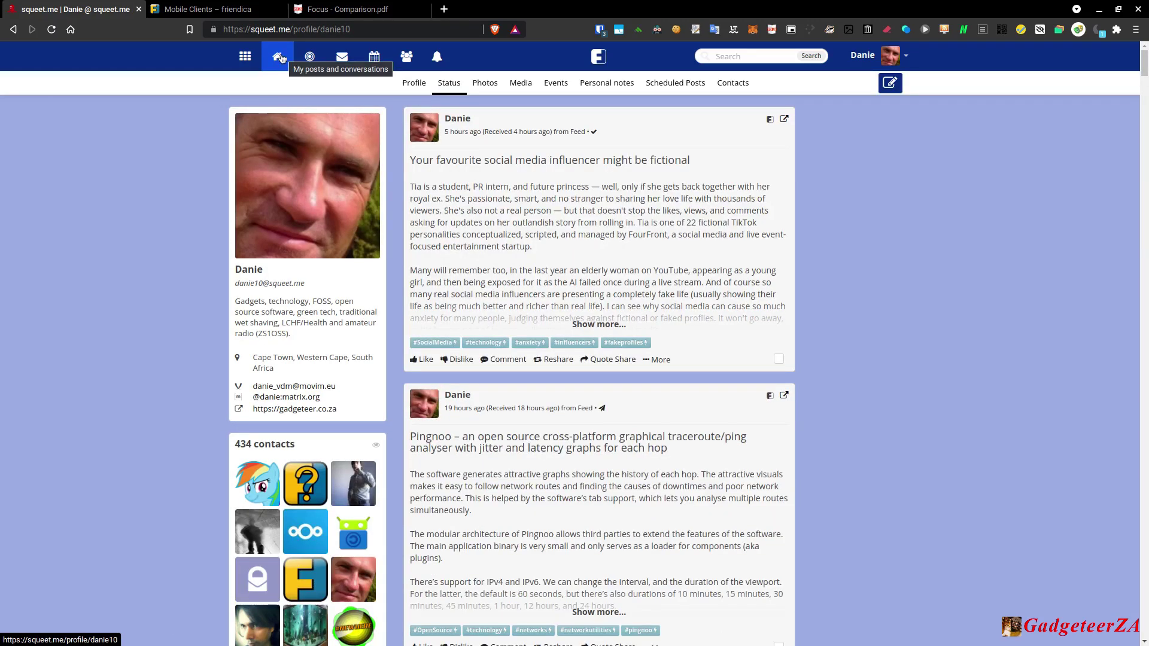
scroll(522, 247, "down", 10)
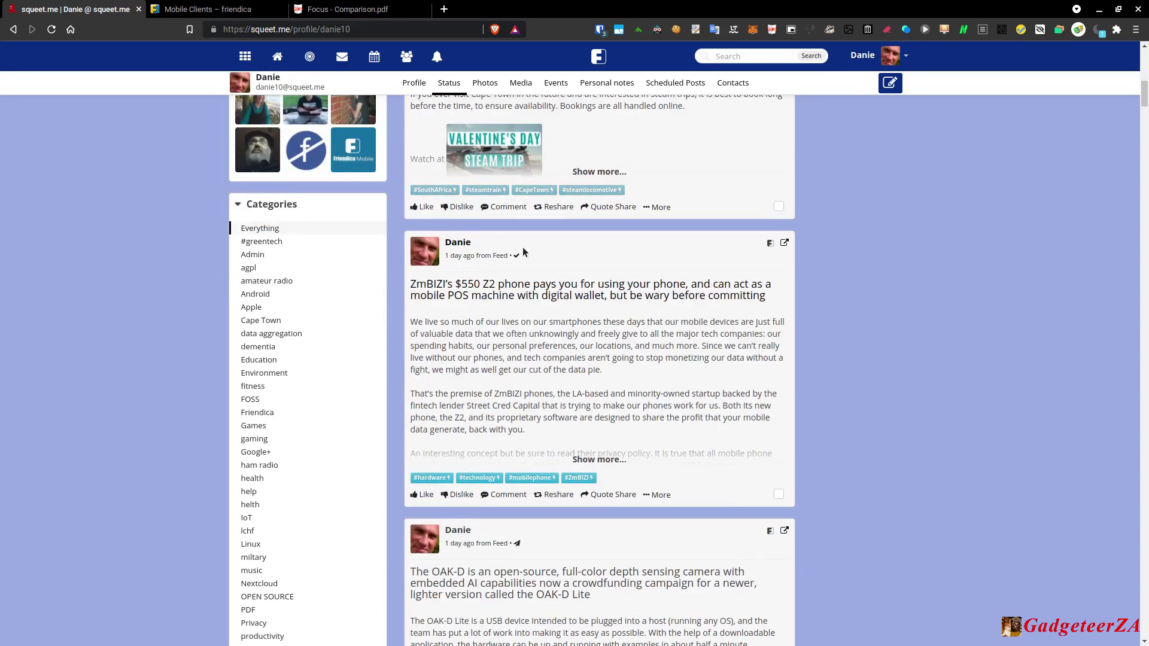
scroll(522, 246, "down", 5)
scroll(523, 246, "up", 2)
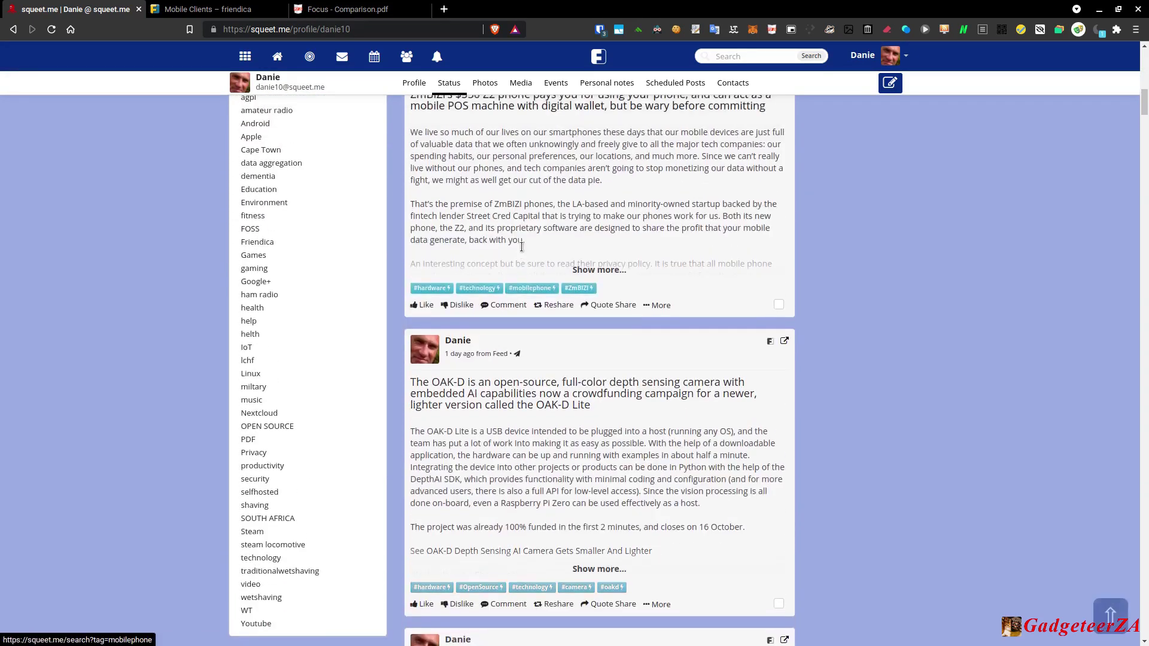
scroll(522, 247, "up", 2)
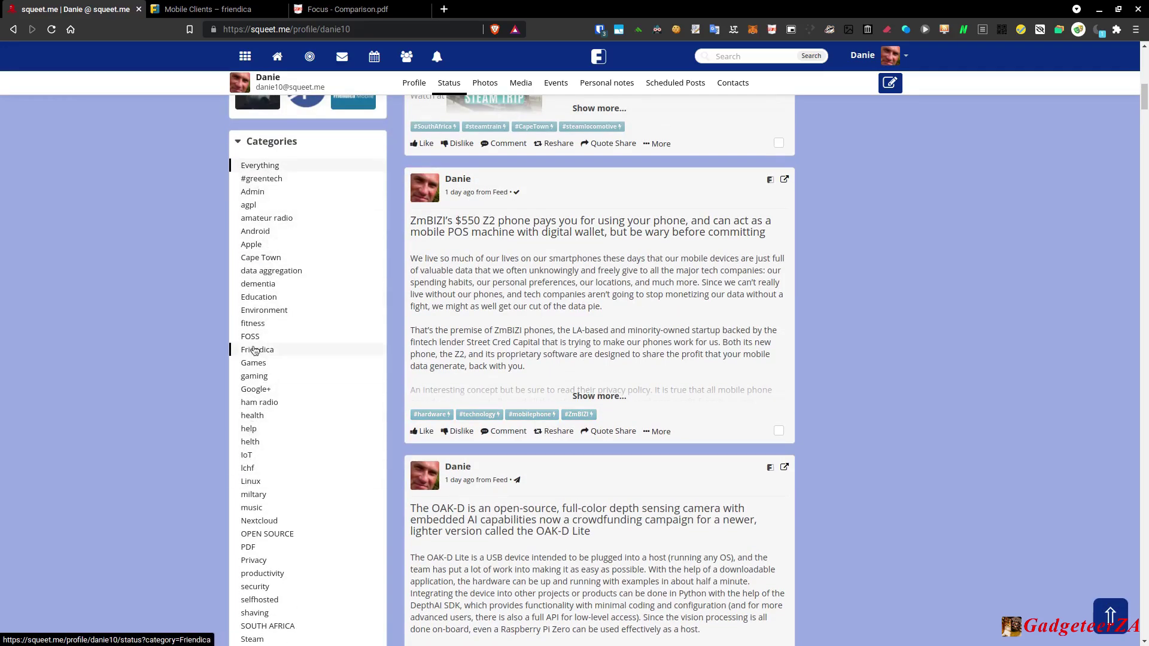
Examine the Categories list and the Tags cloud in the profile sidebar.
scroll(255, 351, "down", 3)
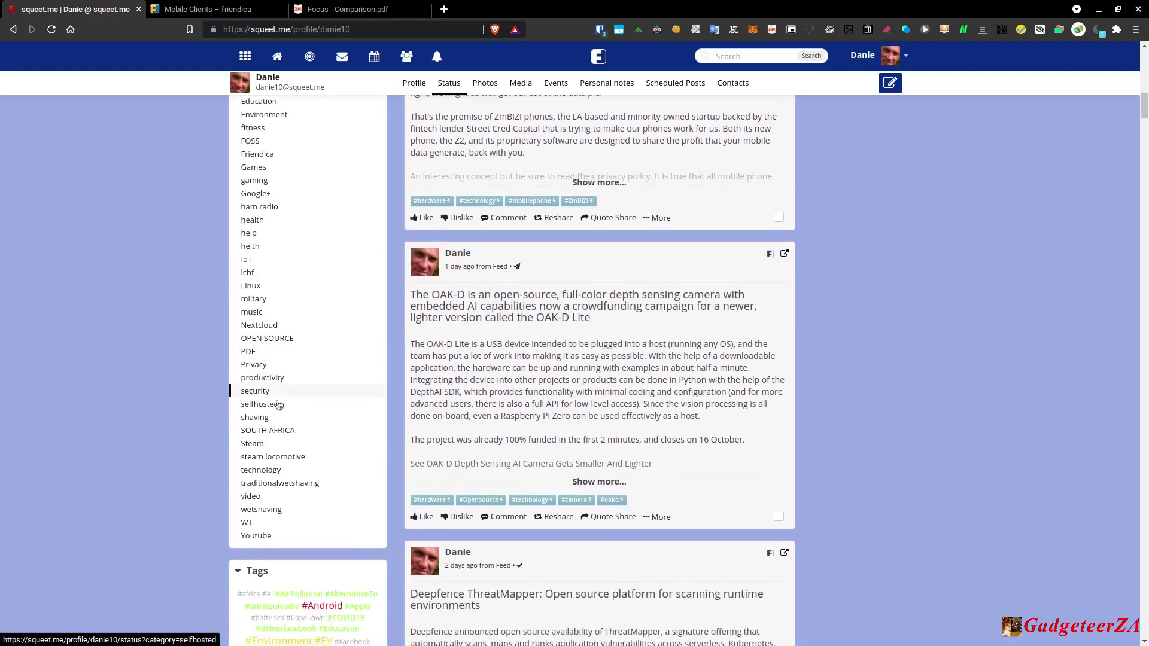
scroll(278, 406, "down", 3)
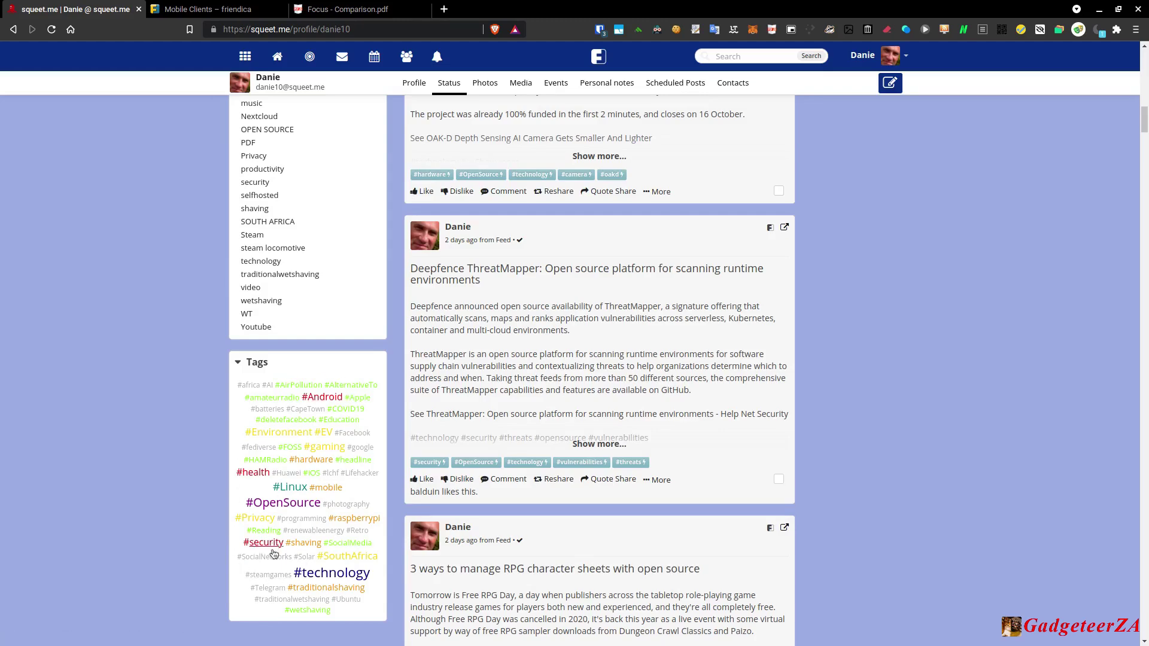
scroll(318, 418, "up", 1)
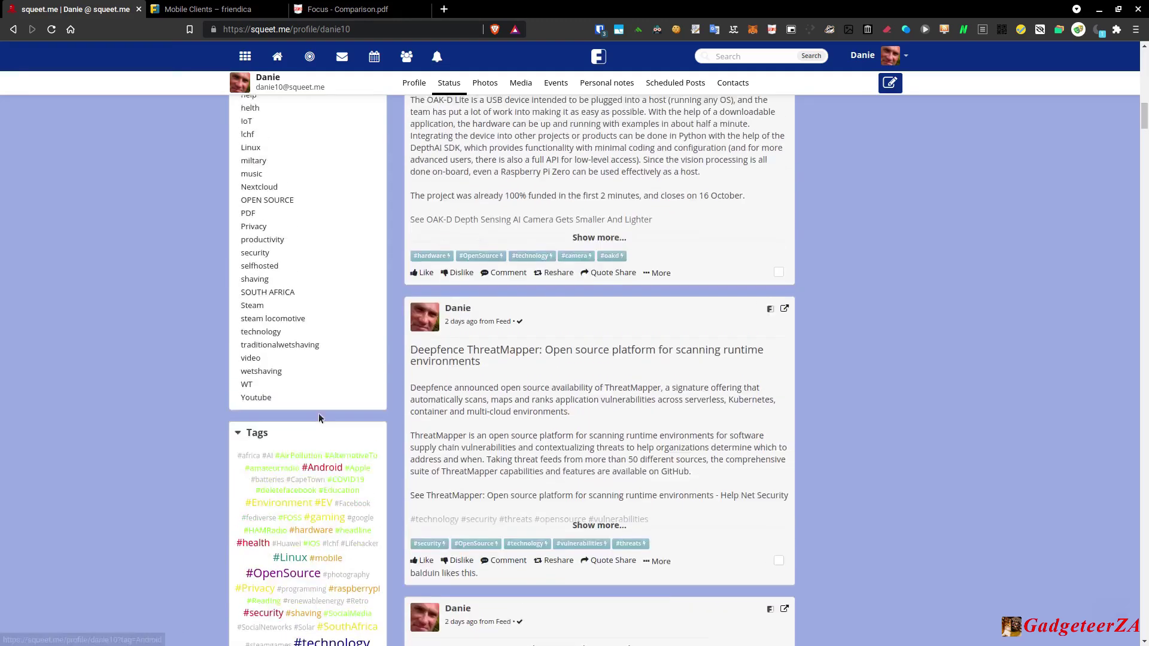
scroll(318, 415, "up", 1)
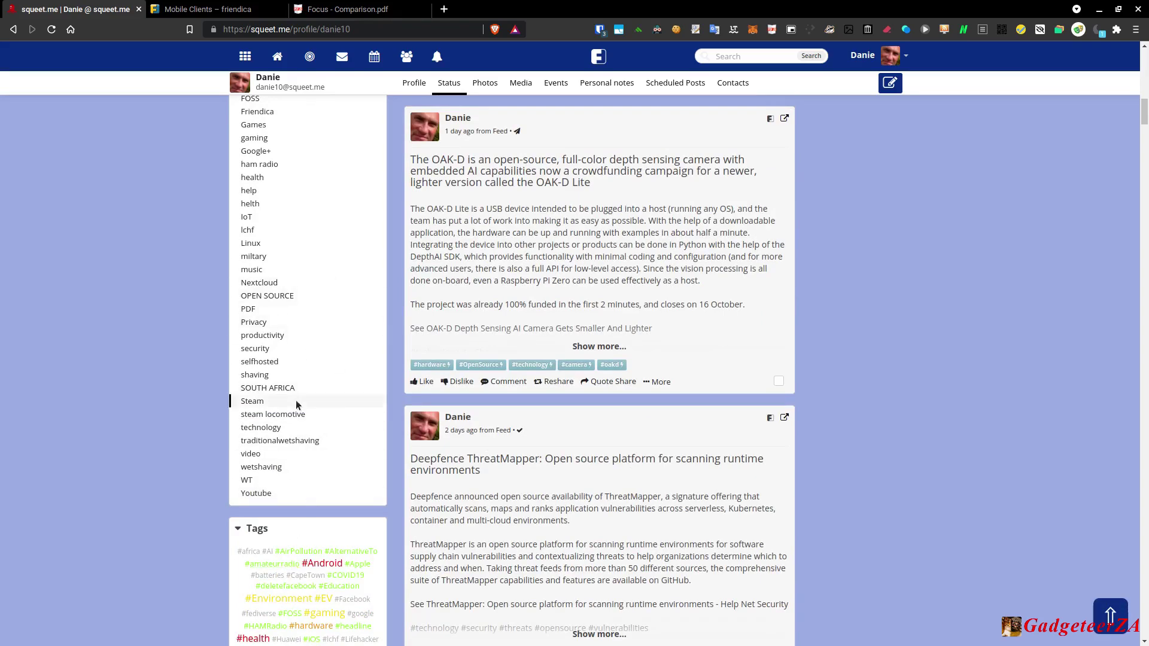
scroll(296, 400, "up", 5)
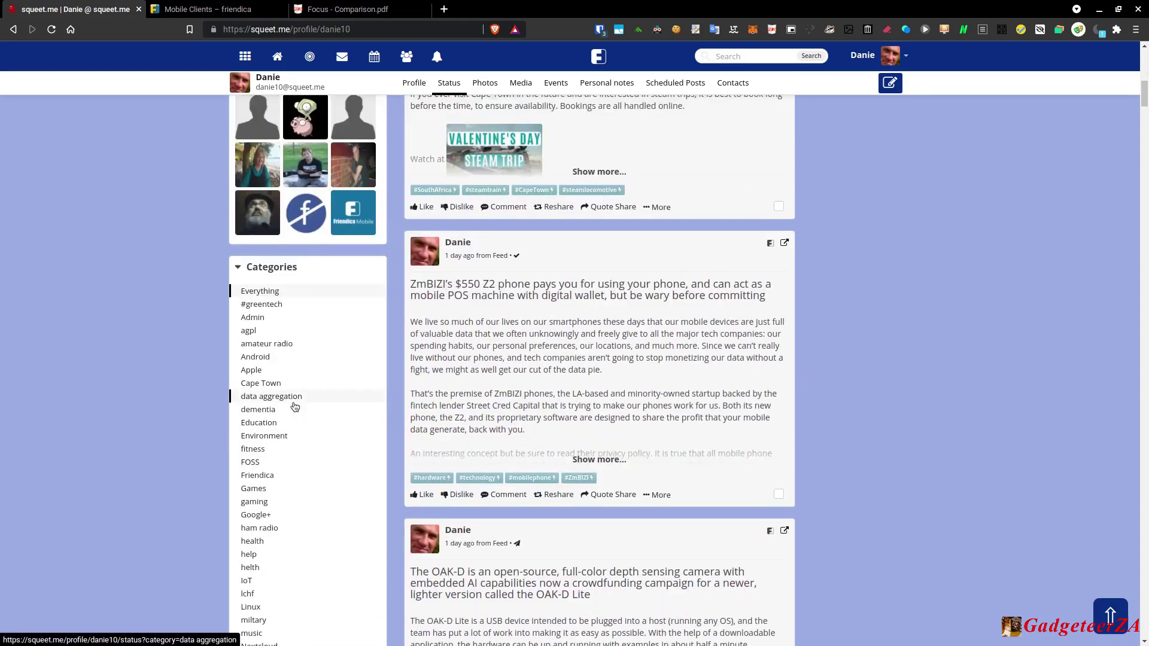
scroll(295, 407, "up", 2)
scroll(296, 400, "down", 2)
scroll(296, 405, "down", 1)
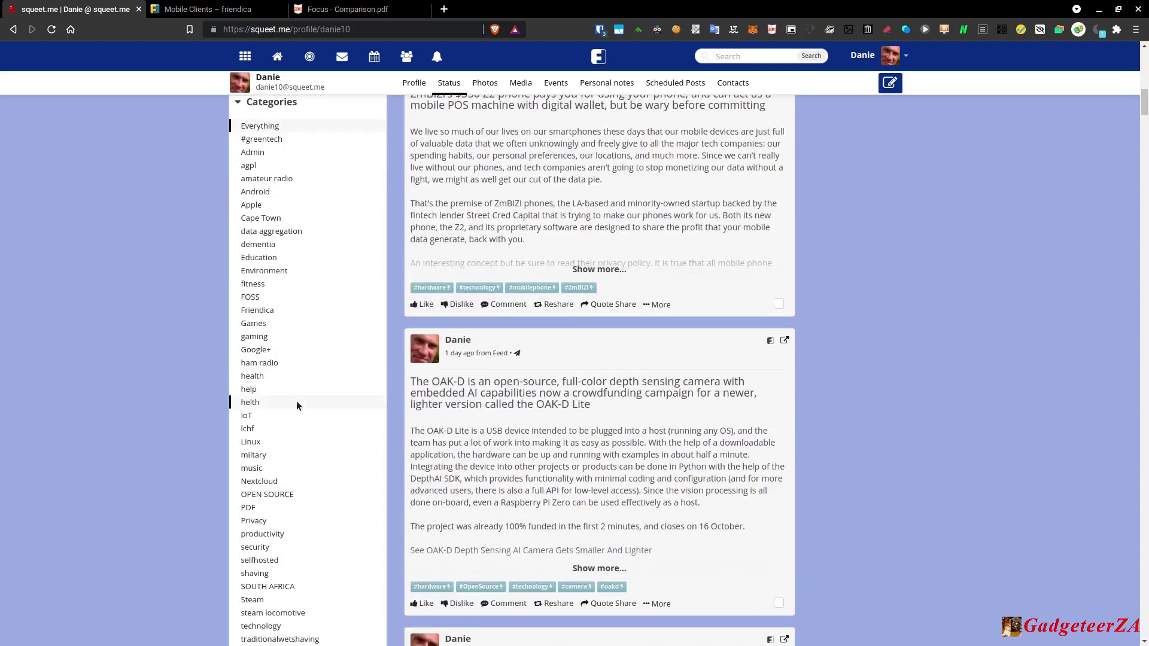
Filter your own posts by the ham radio category and look through the matching posts back to the first one.
left_click(254, 364)
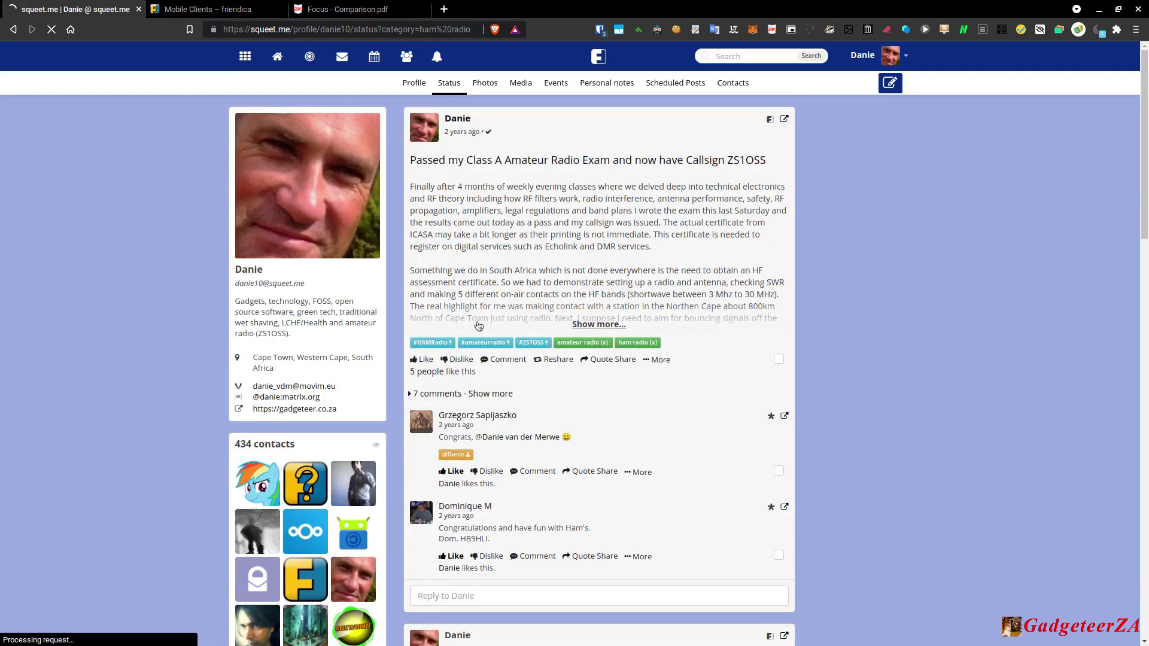
scroll(479, 325, "down", 8)
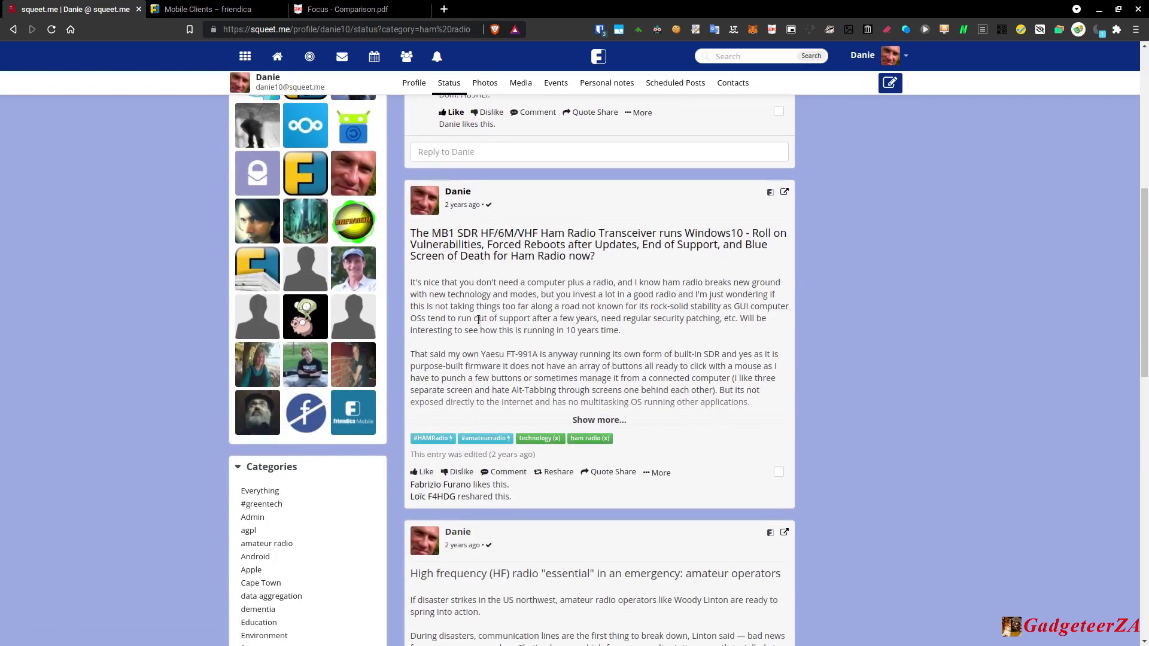
scroll(479, 325, "down", 9)
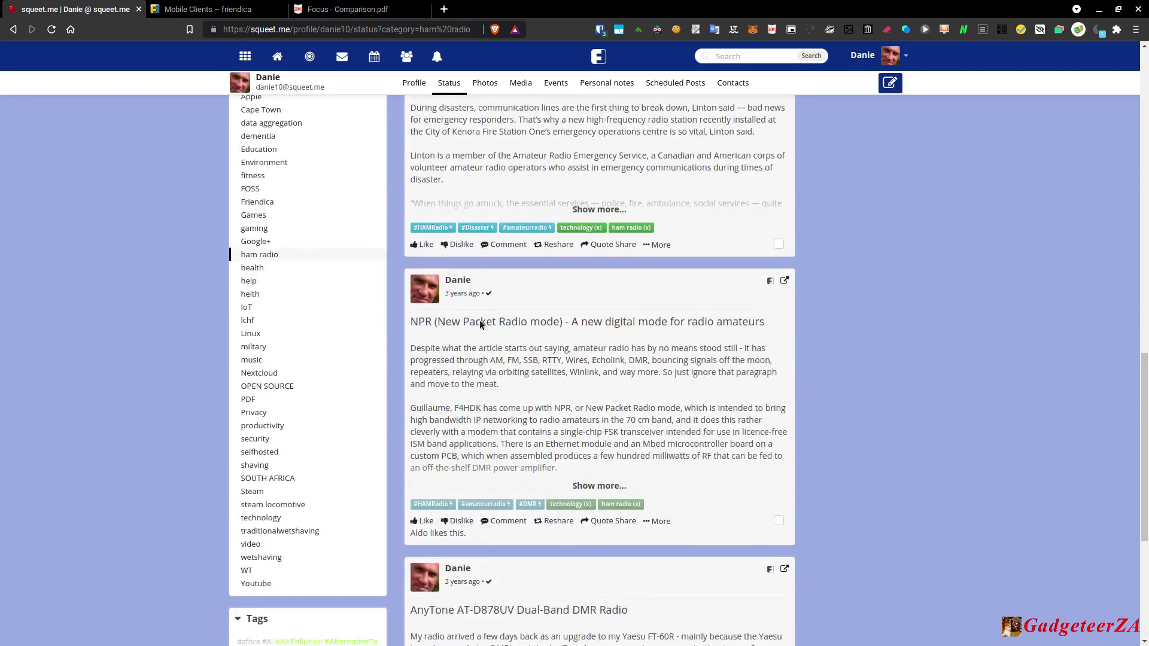
scroll(480, 321, "down", 3)
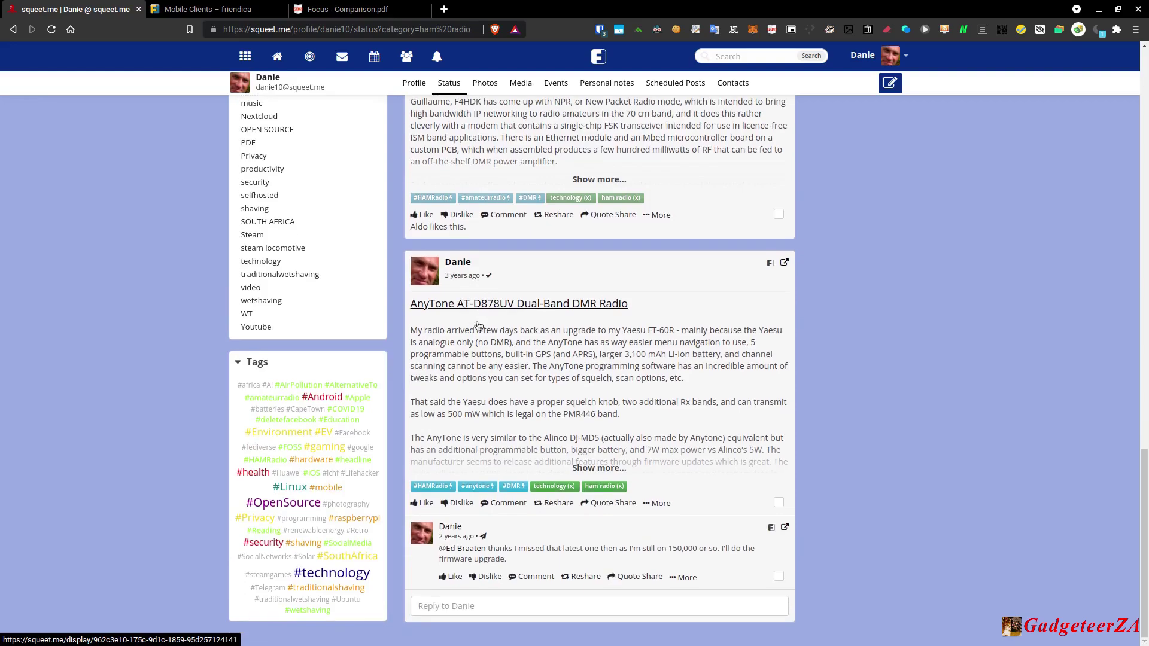
scroll(480, 321, "up", 5)
scroll(480, 320, "up", 15)
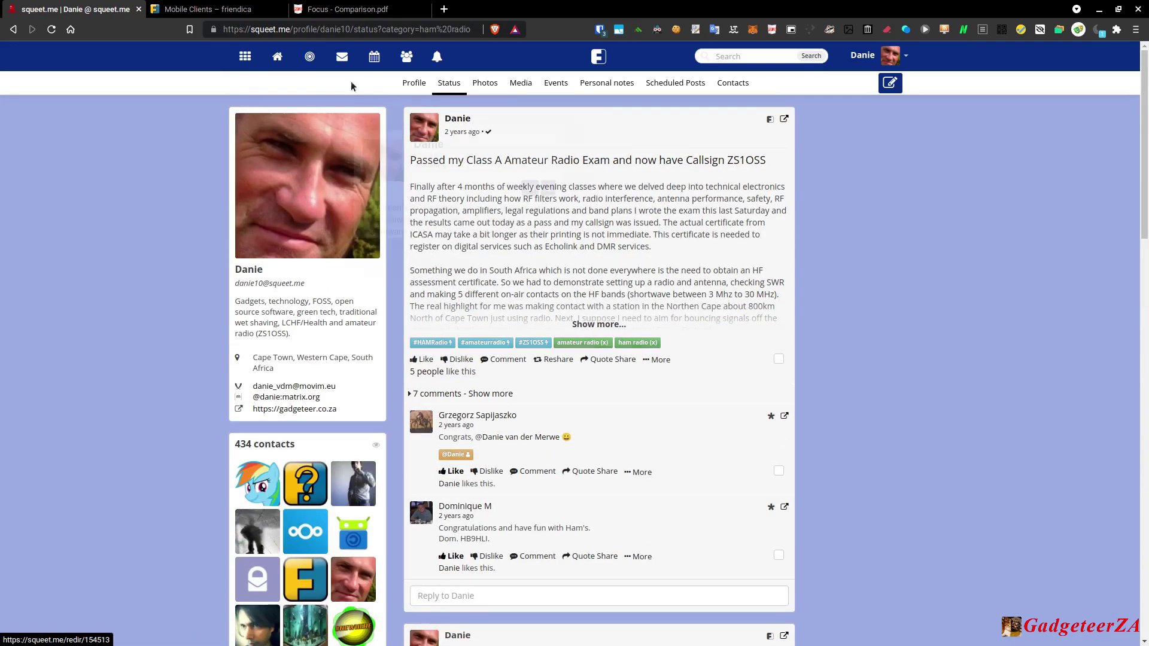
View the local community feed with its account types and trending tags, and open the messages page.
left_click(310, 57)
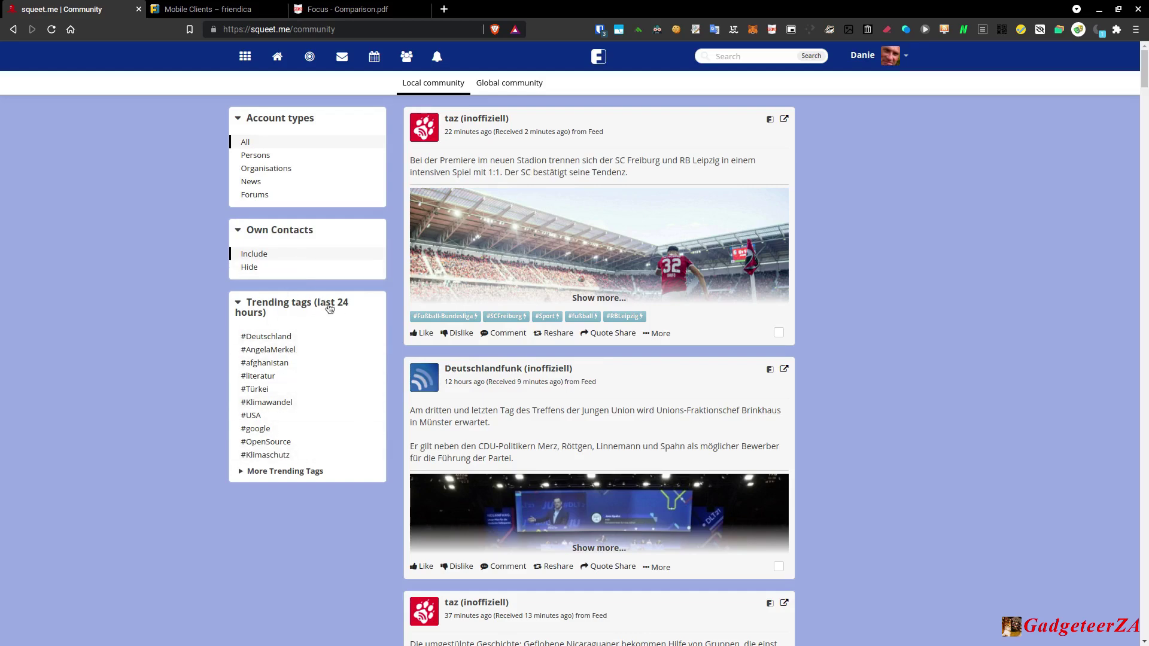
left_click(343, 60)
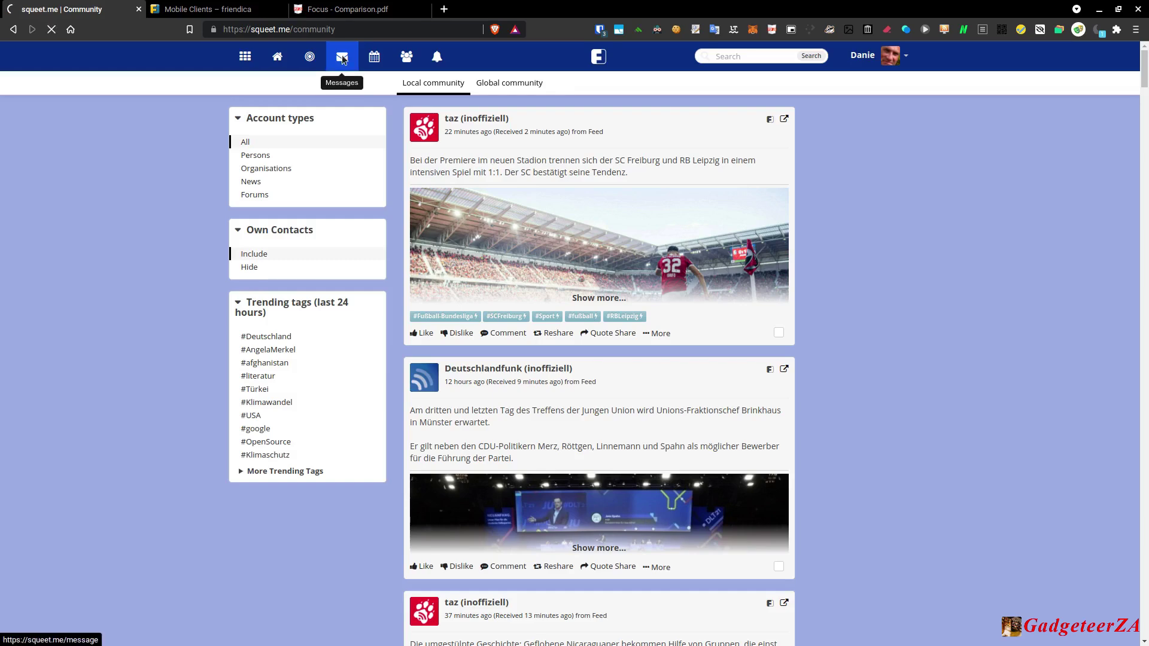
Open the events calendar, start a new event and check its title, start and finish fields.
left_click(379, 64)
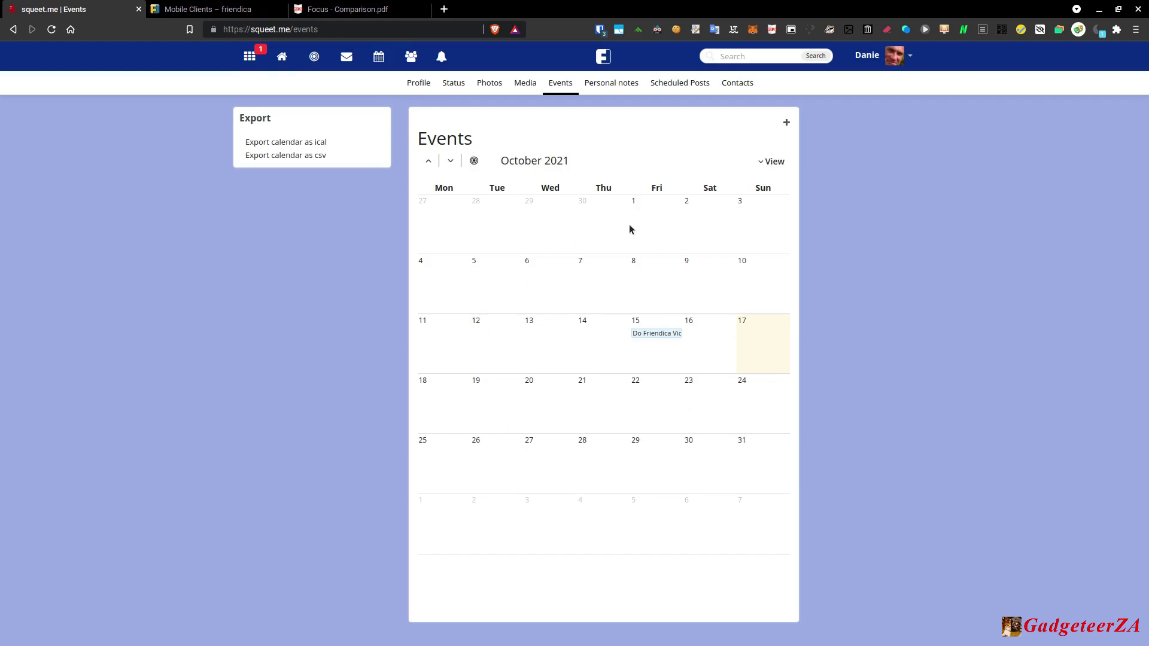
mouse_move(655, 338)
left_click(787, 122)
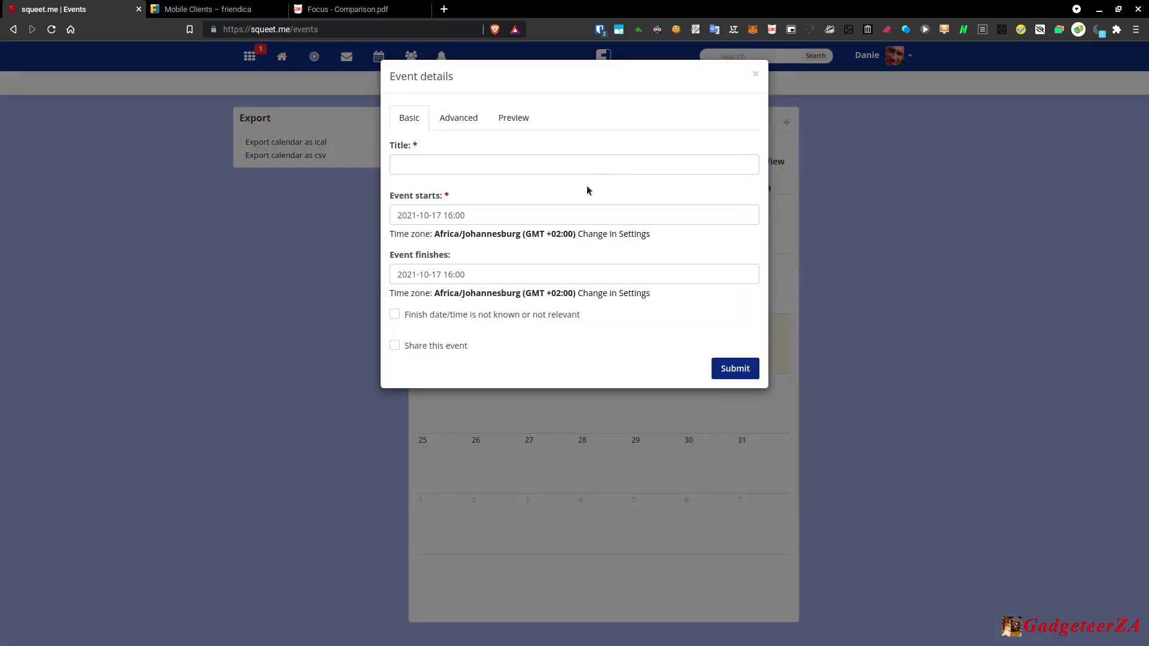
left_click(435, 164)
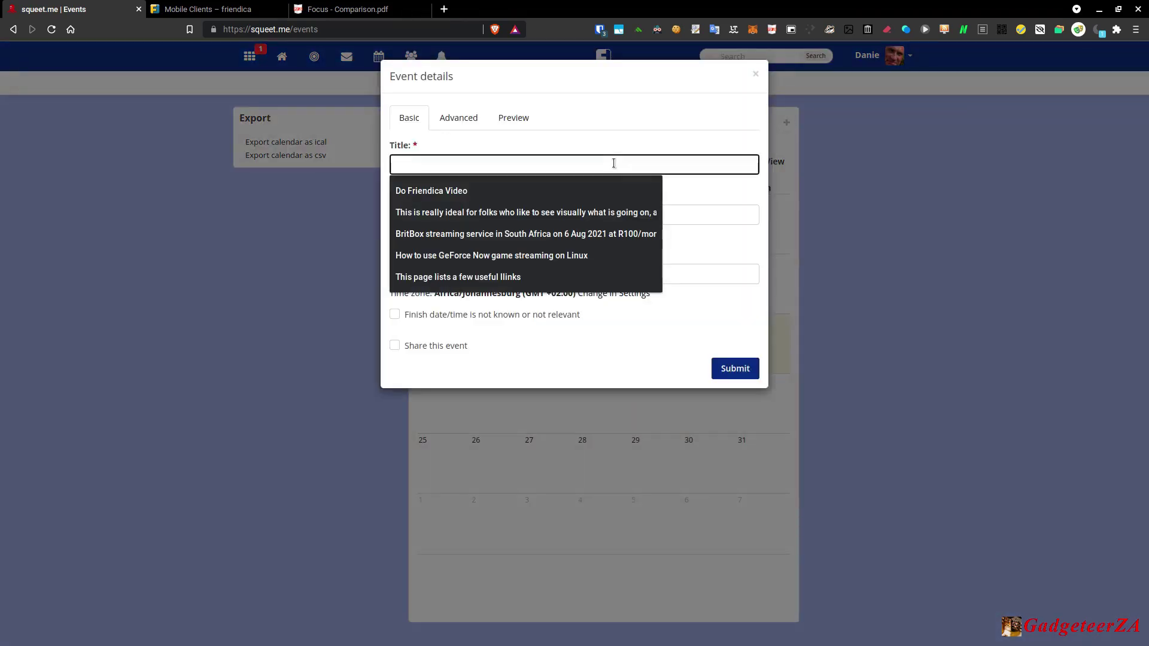
left_click(663, 131)
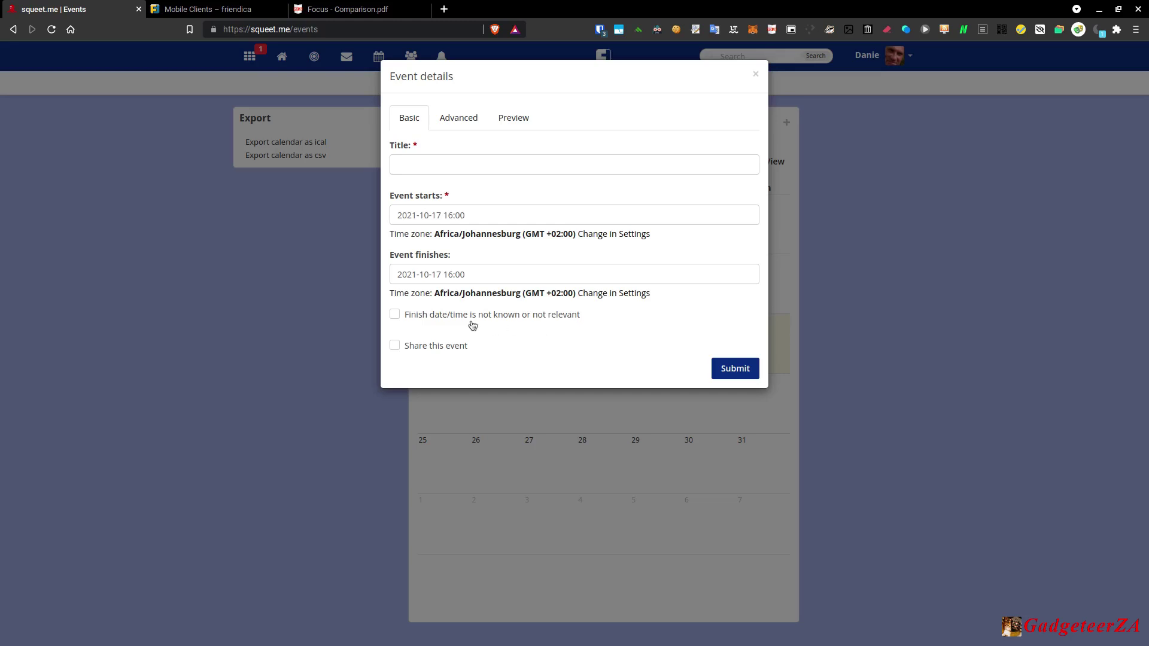
Enable sharing for the new event, try Limited/Private permissions, and look up "fam" in the allowed audience before clearing the entry.
left_click(396, 346)
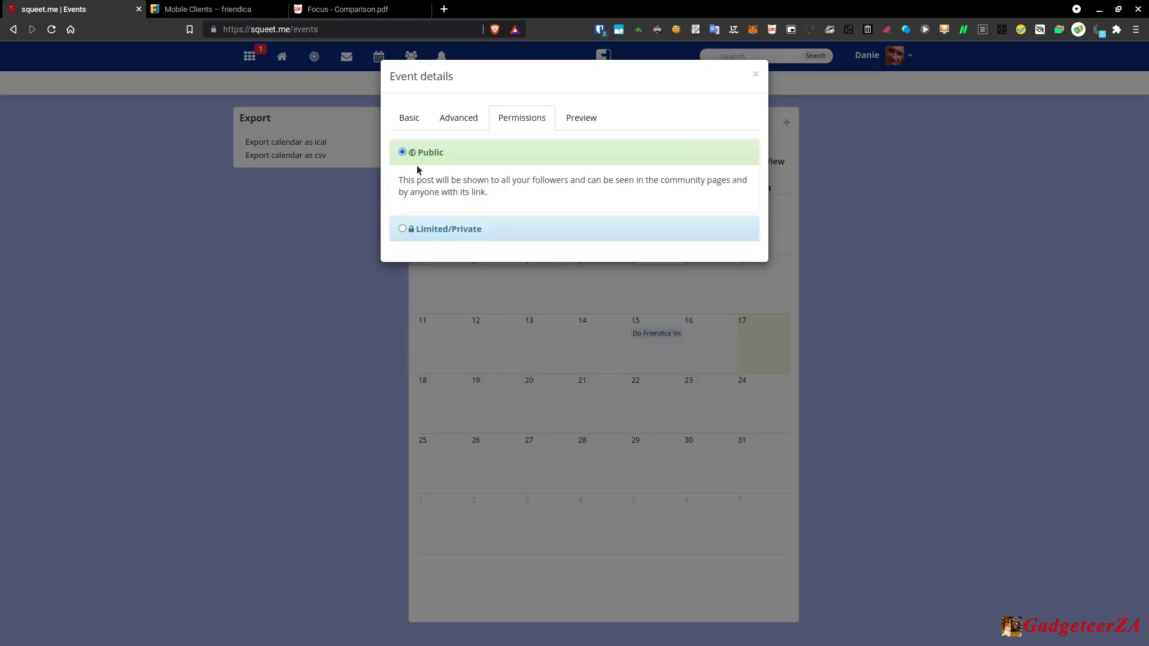
left_click(411, 231)
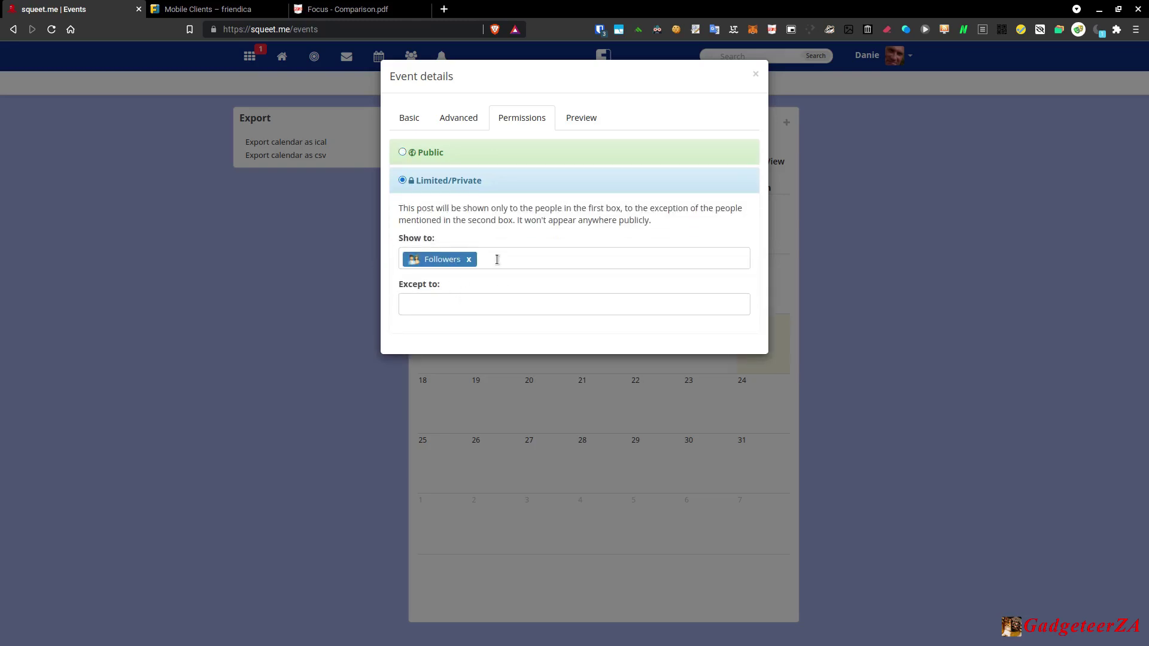
type("fam")
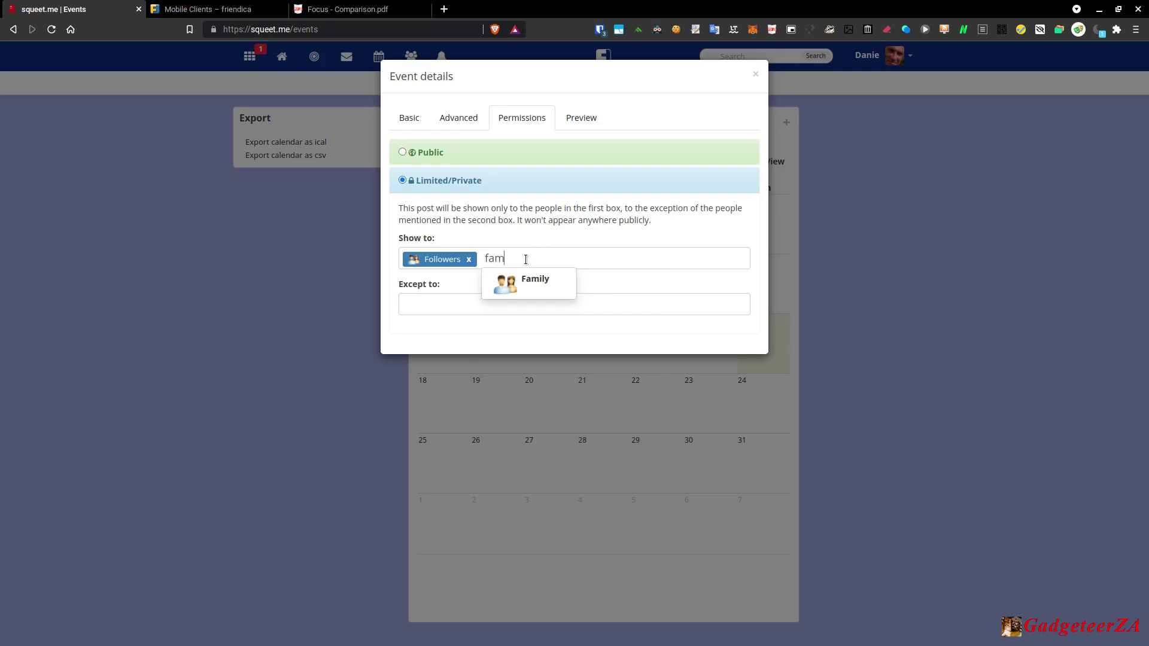
key("BackSpace")
key("BackSpace")
key("BackSpace")
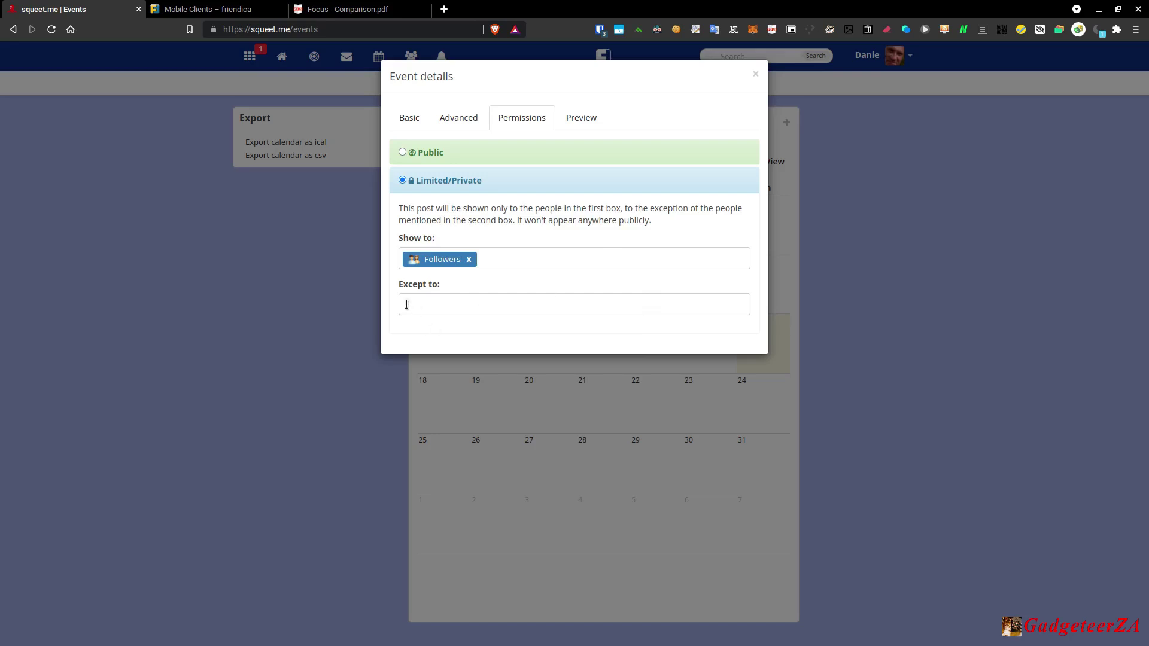
Check the new event's description and location fields, discard it, and view the details of the Do Friendica Video event.
left_click(580, 118)
left_click(464, 129)
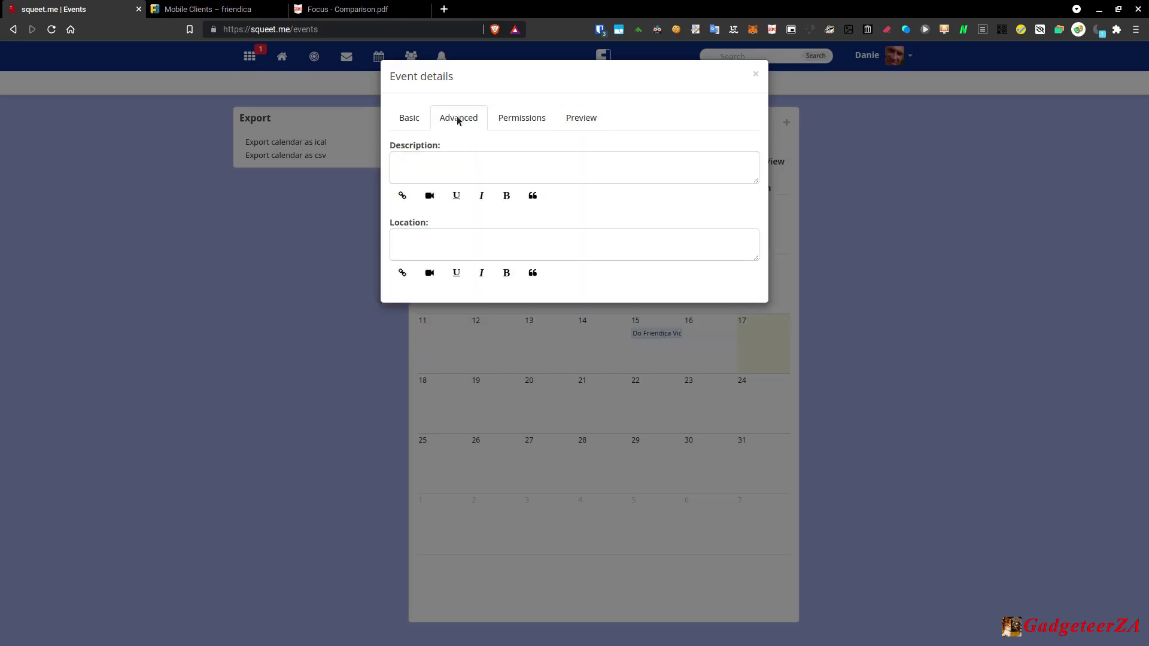
left_click(755, 74)
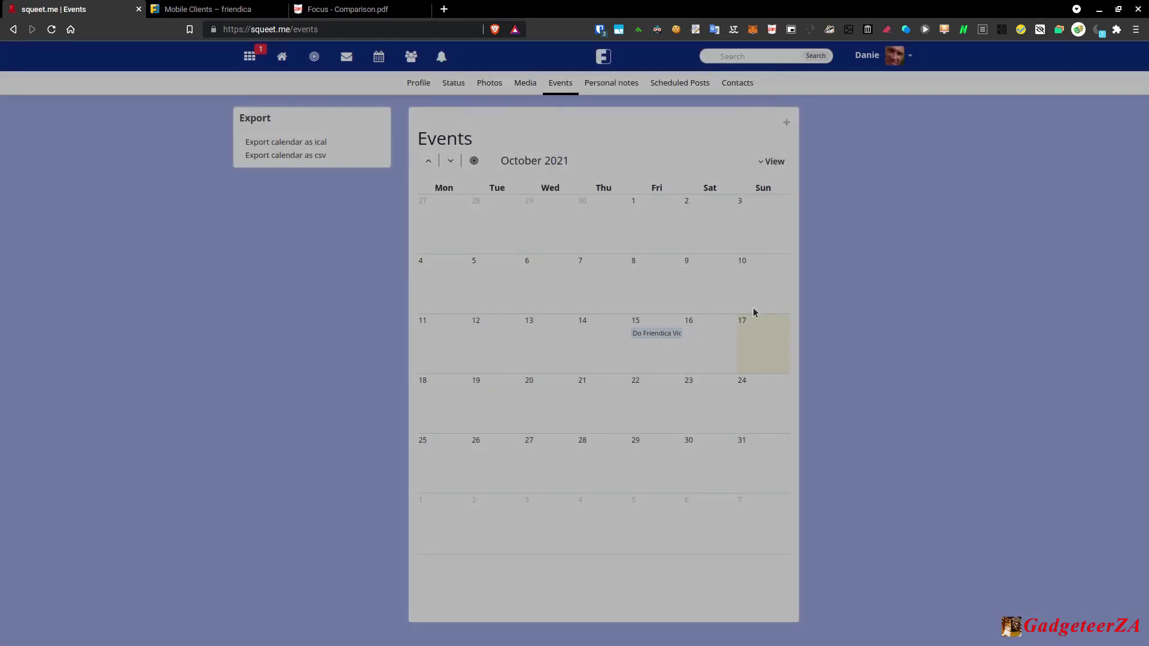
left_click(661, 336)
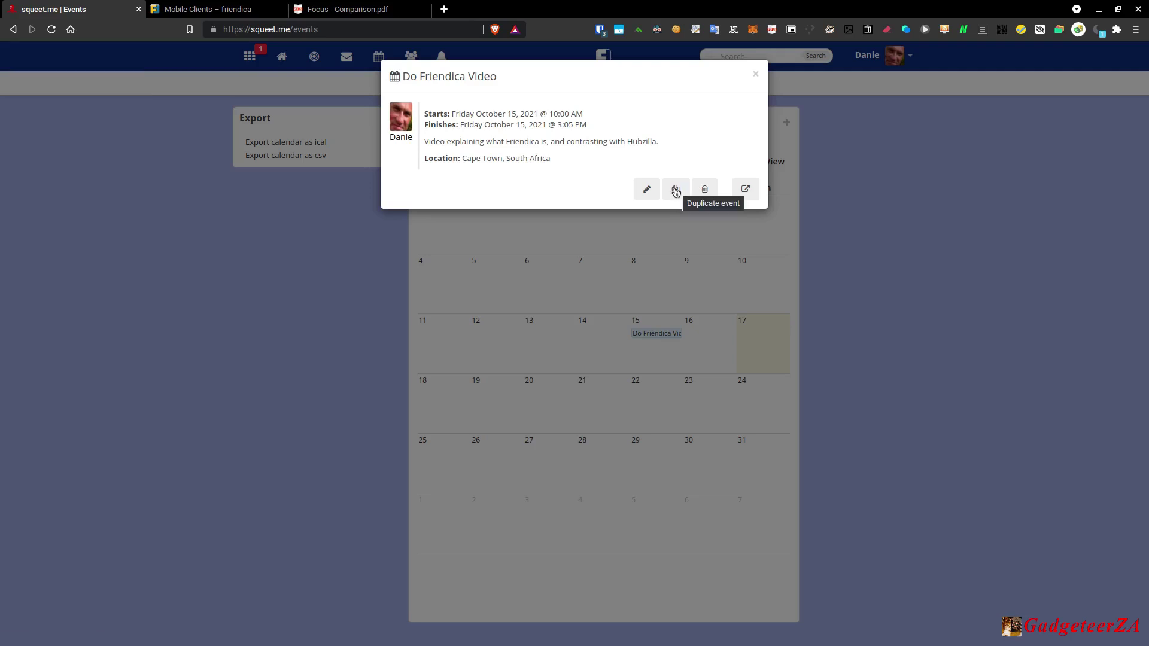
left_click(755, 75)
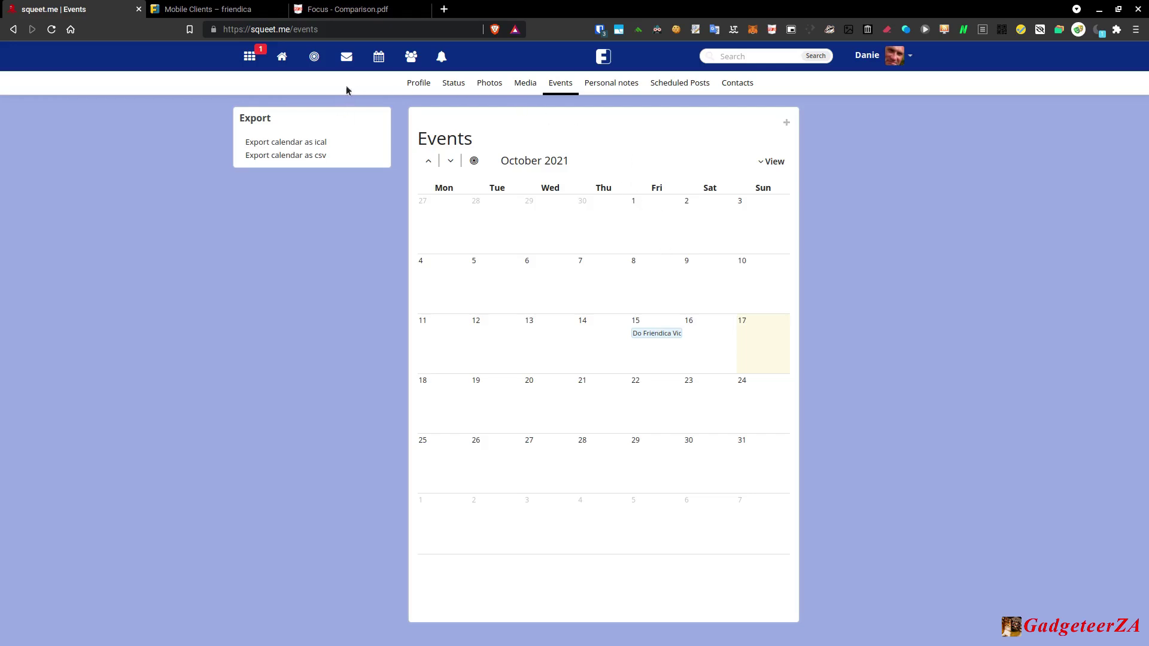
Open the full contacts list and look over the recent notifications.
left_click(413, 61)
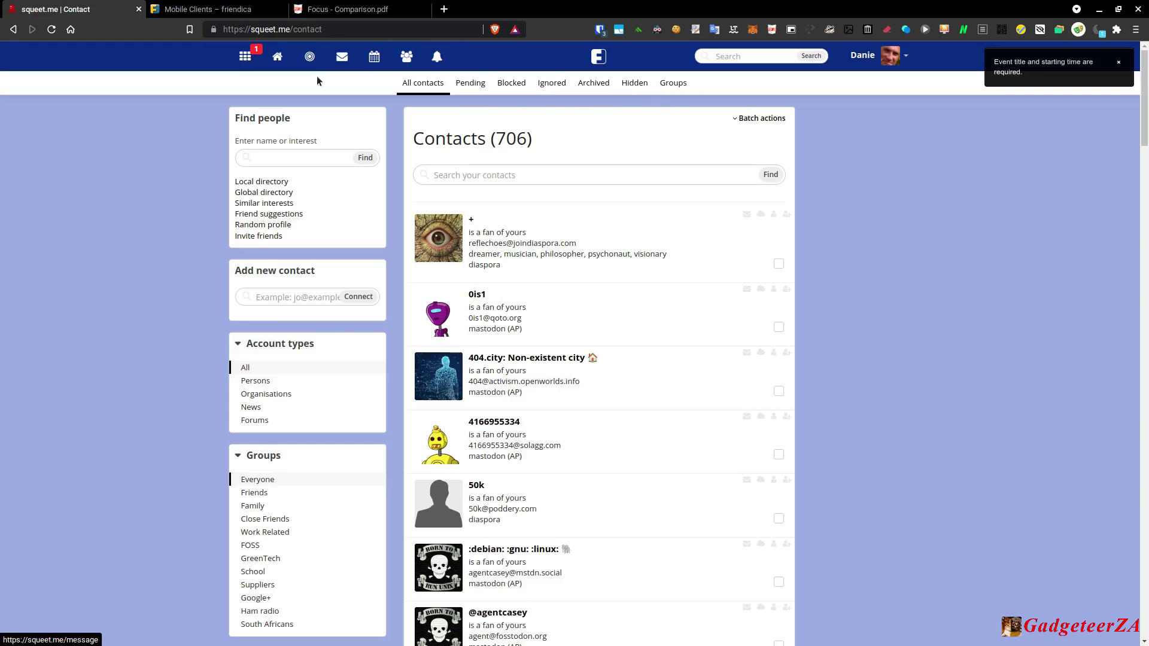
left_click(436, 60)
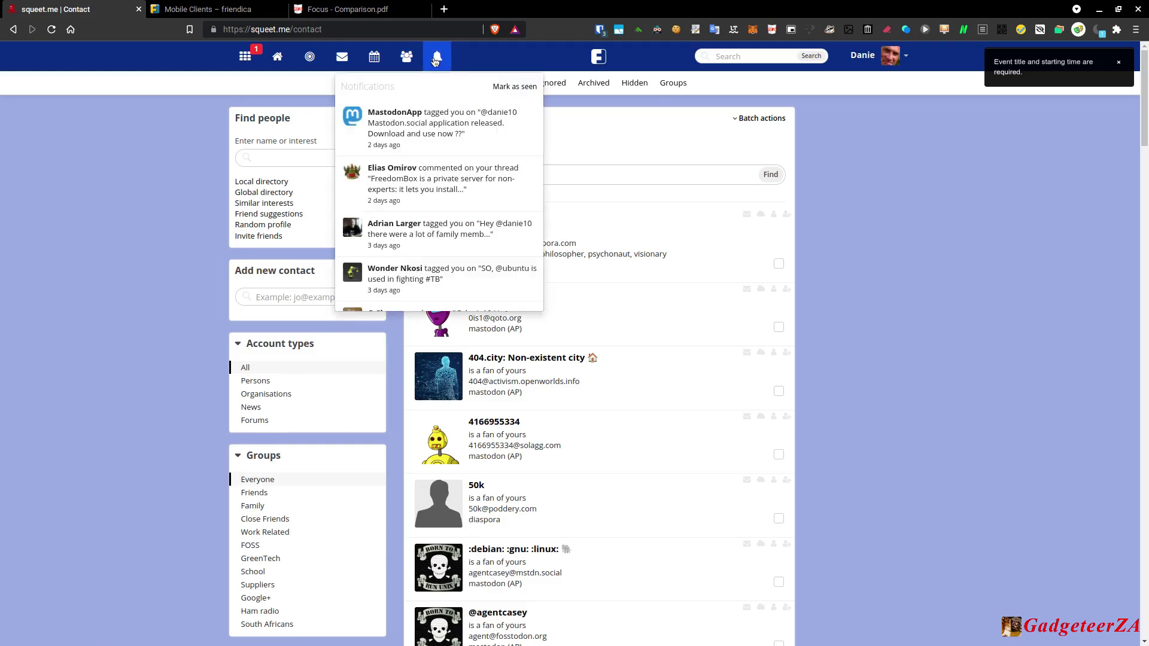
left_click(510, 92)
left_click(438, 62)
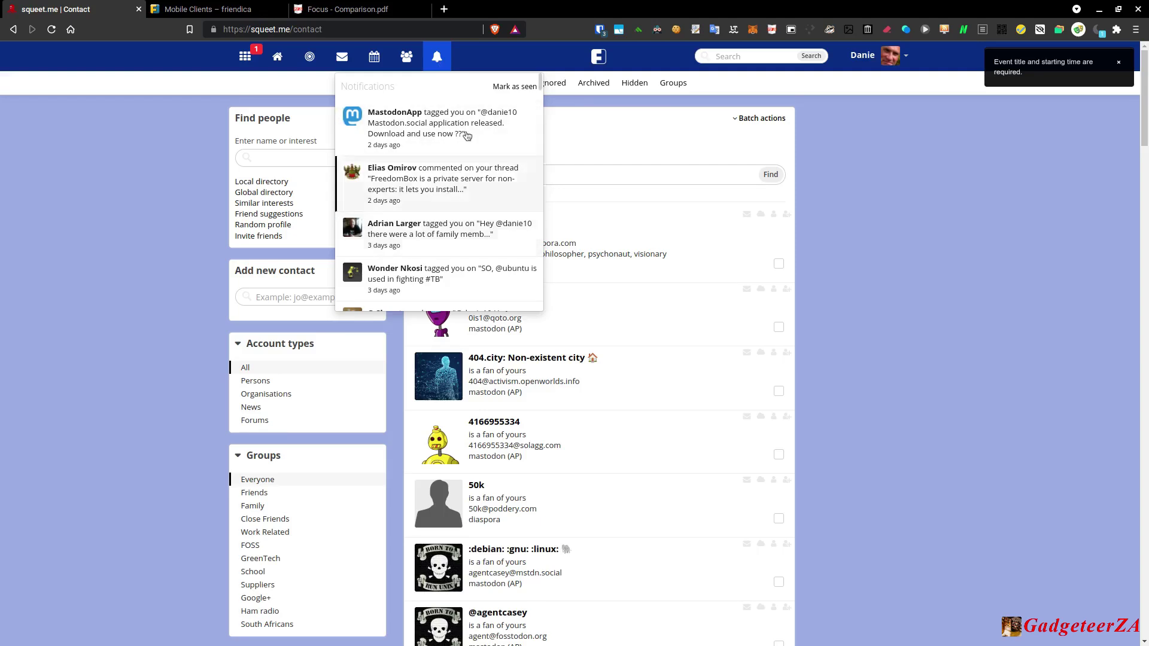
left_click(692, 73)
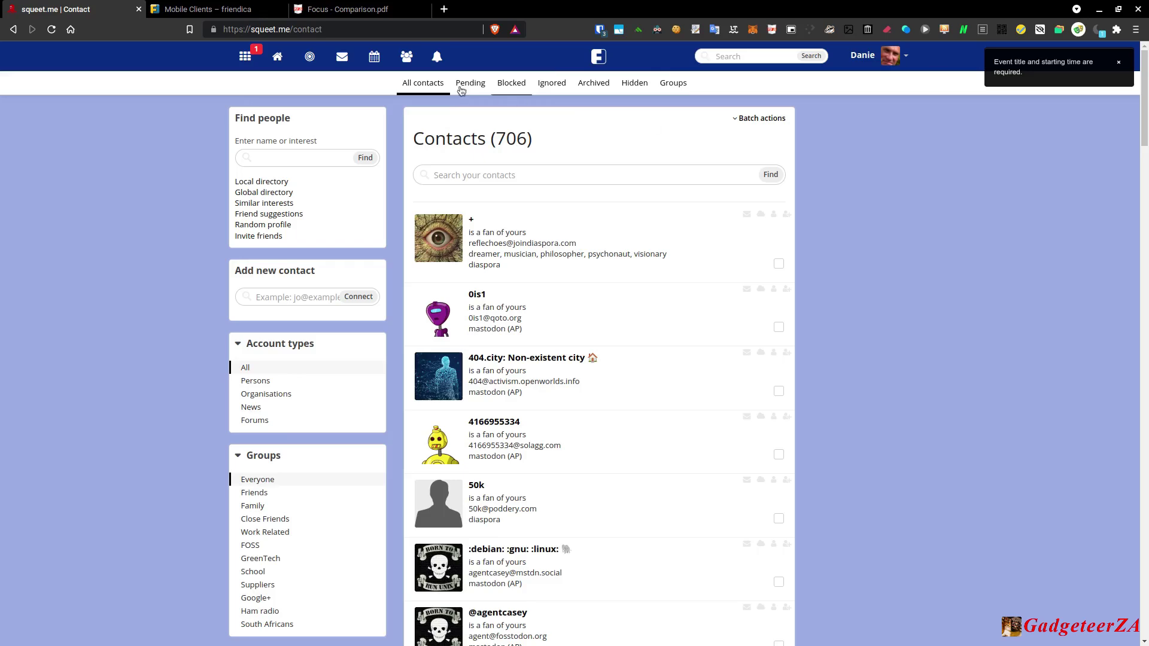
Review your own profile's details and forums, and check the audience choices for viewing the profile as someone else.
left_click(277, 57)
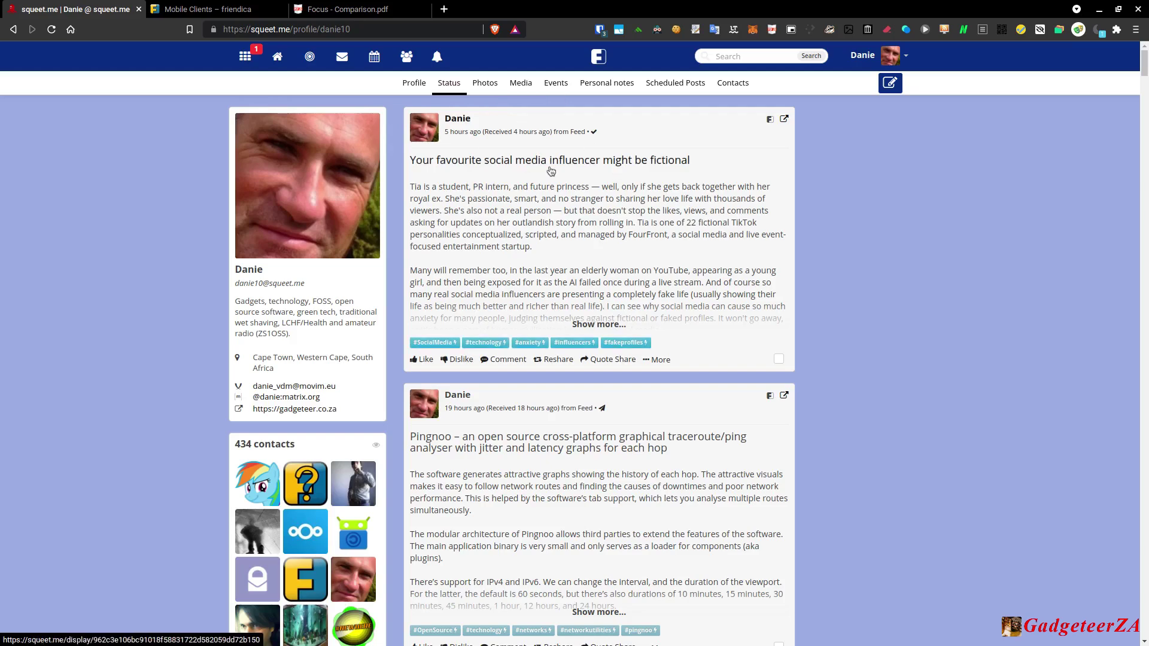
left_click(412, 86)
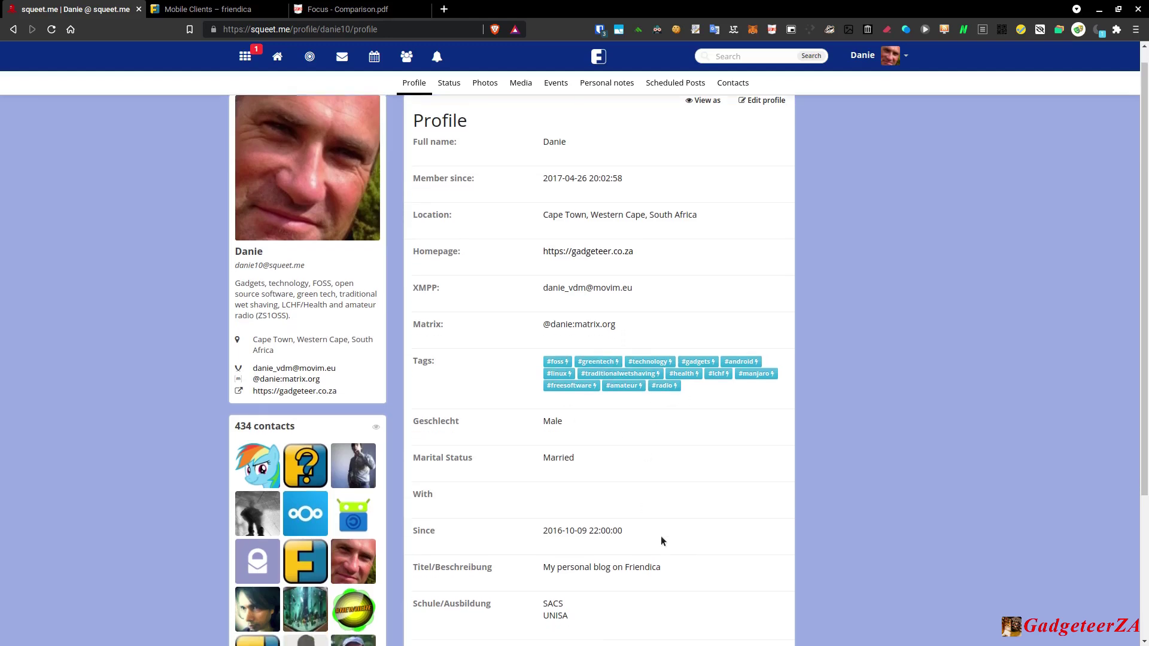
scroll(661, 536, "down", 3)
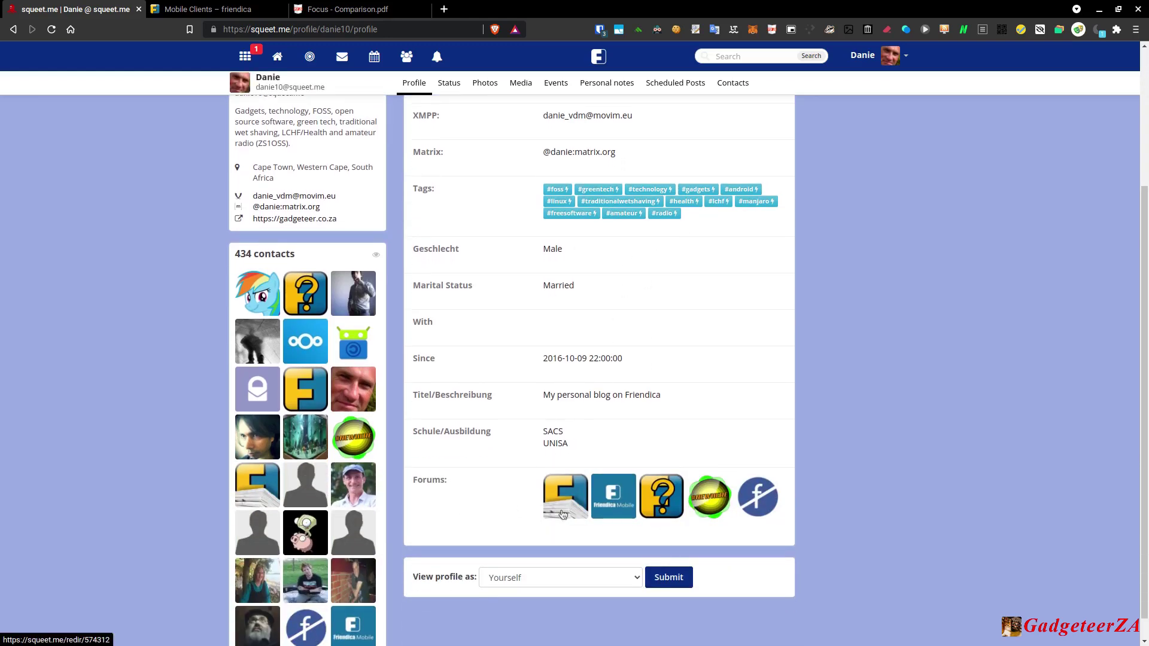
left_click(555, 583)
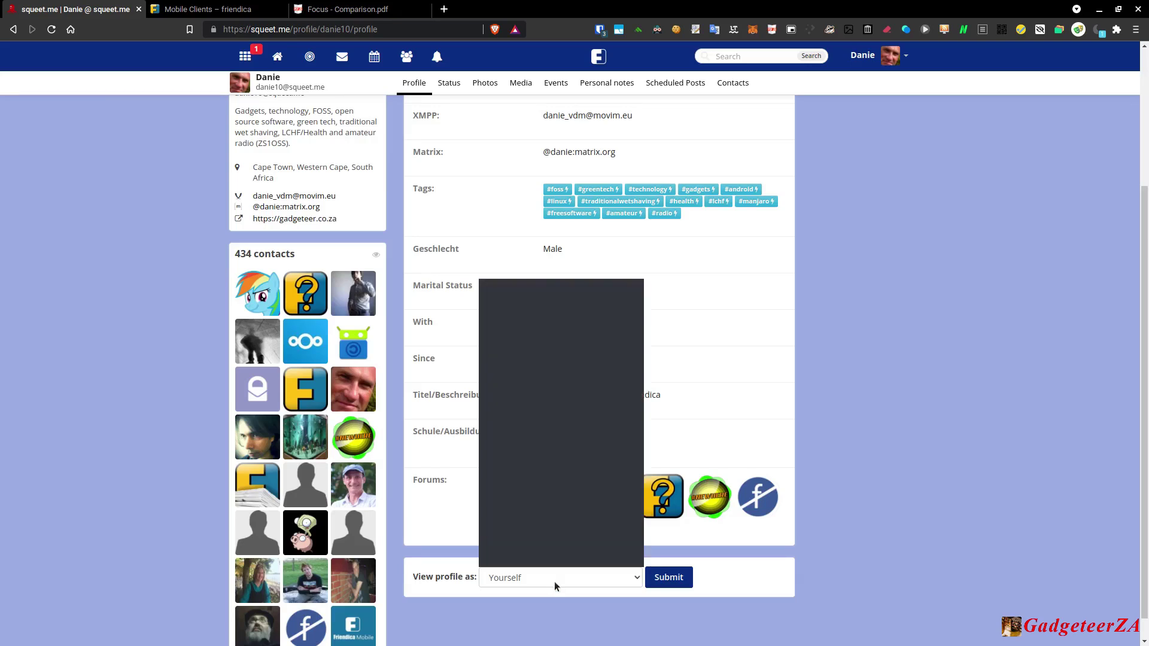
left_click(554, 582)
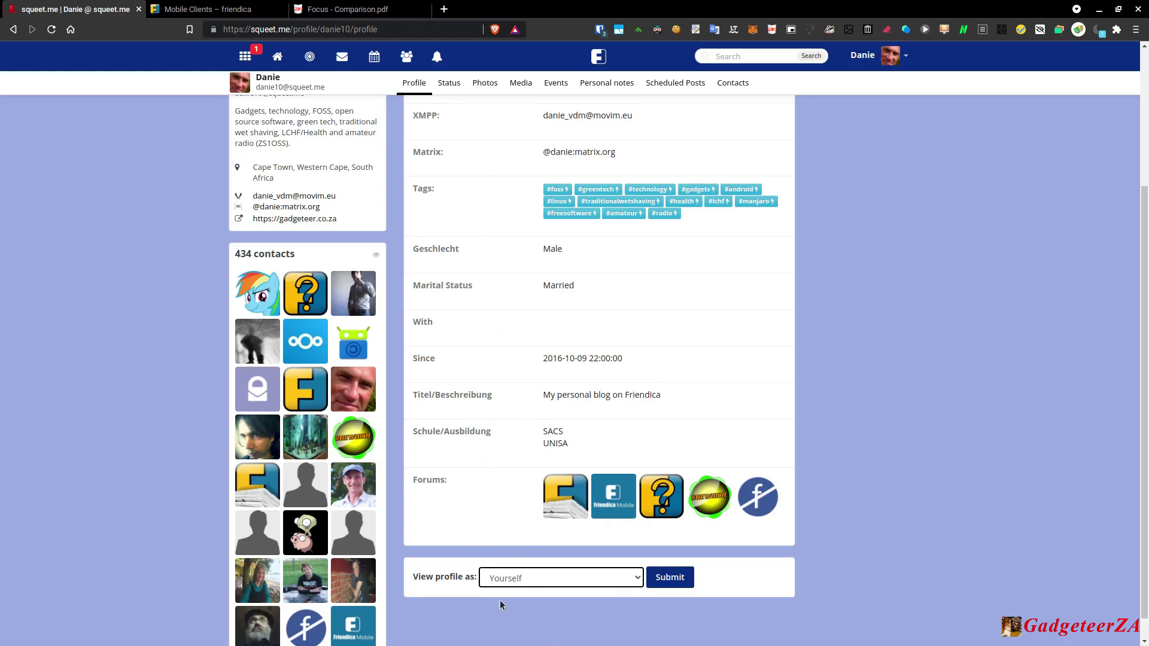
scroll(449, 527, "up", 3)
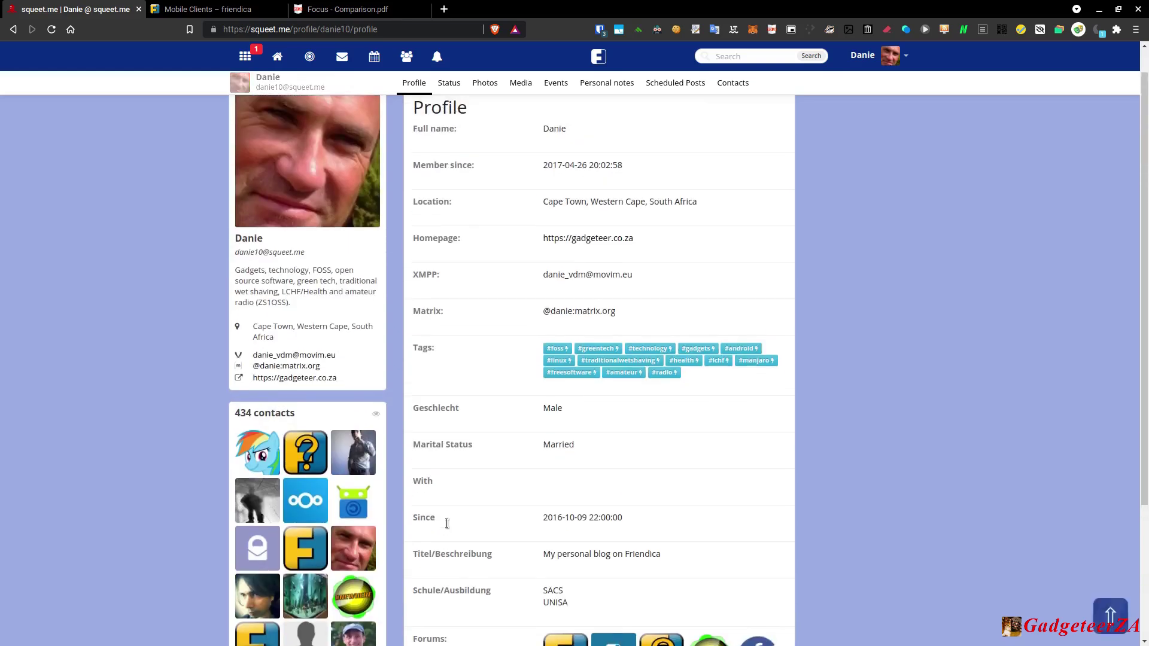
View the Google Home speaker photo in the Tech and Gadgets album and examine its comment and editing options.
left_click(482, 85)
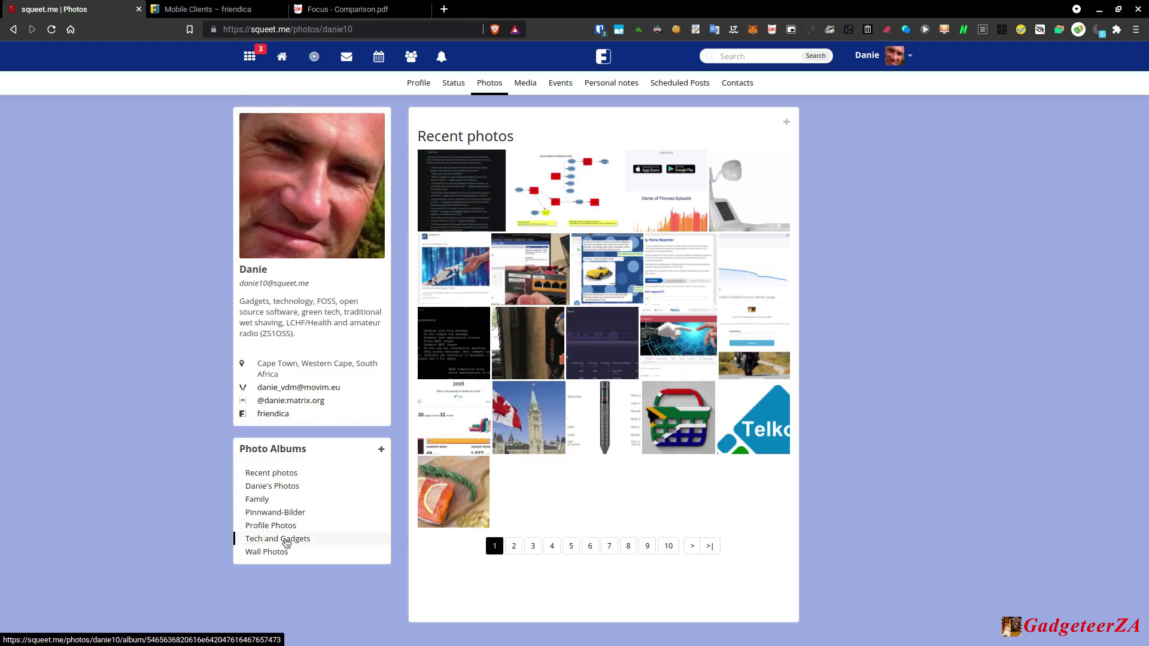
left_click(286, 541)
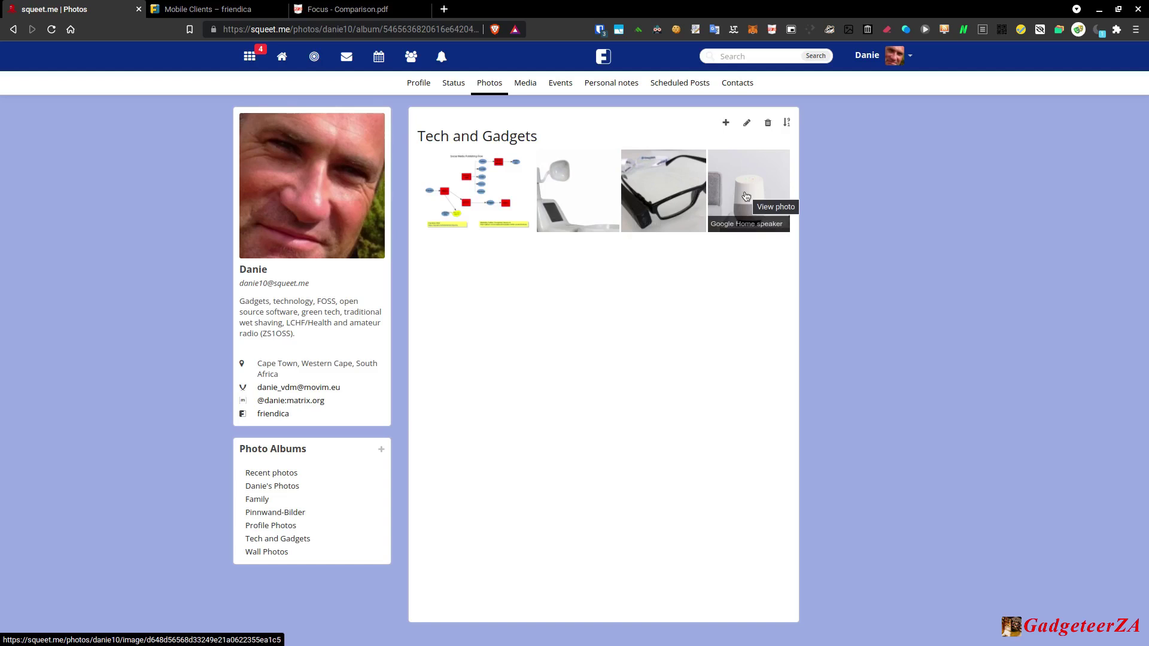
left_click(747, 197)
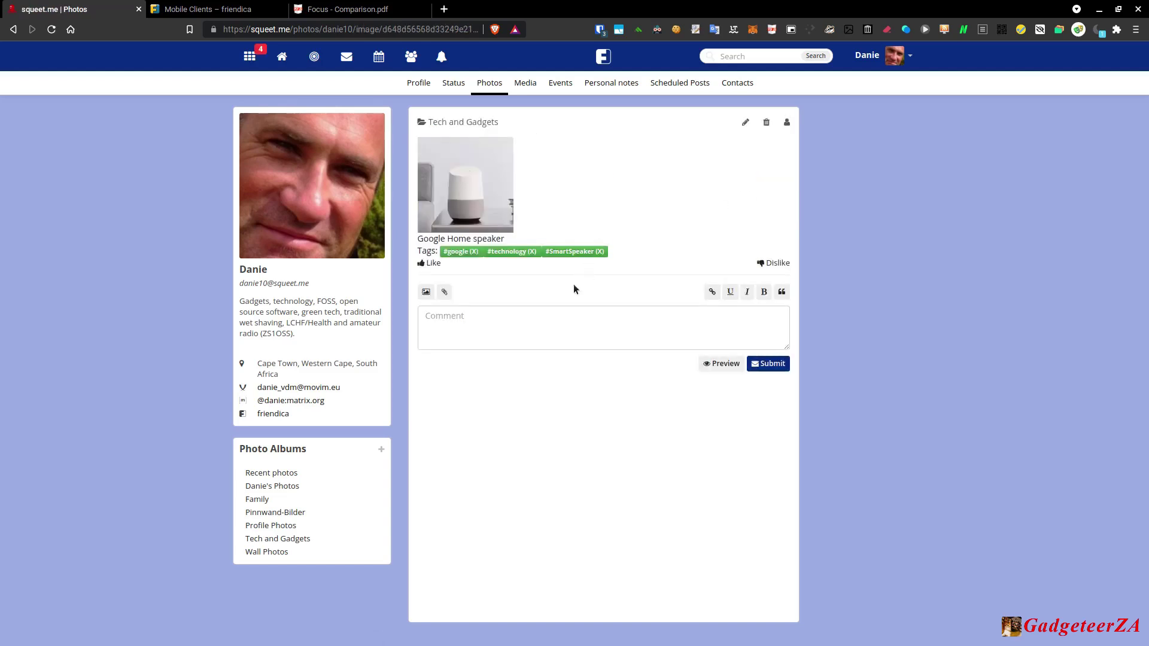
left_click(472, 325)
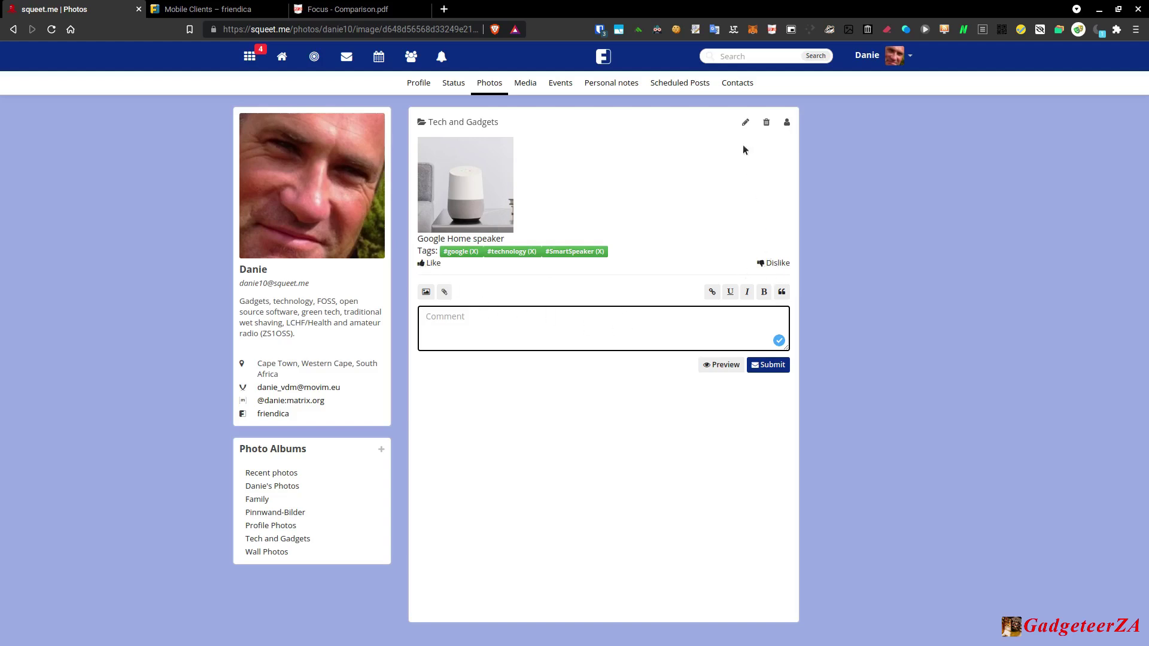
left_click(745, 122)
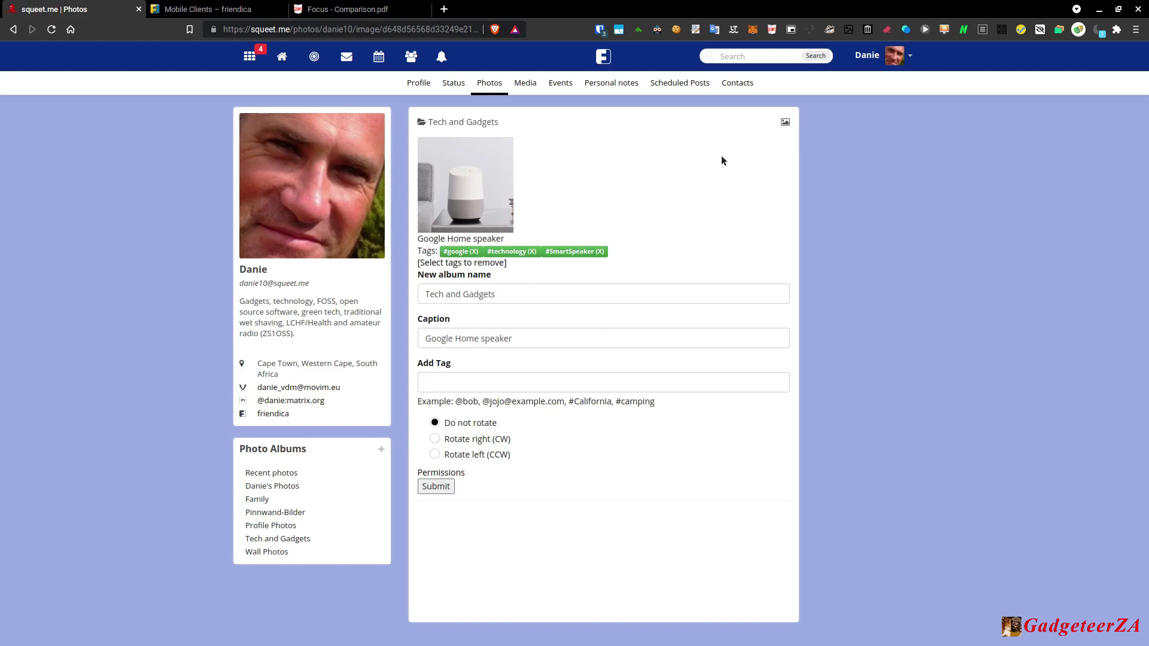
left_click(12, 32)
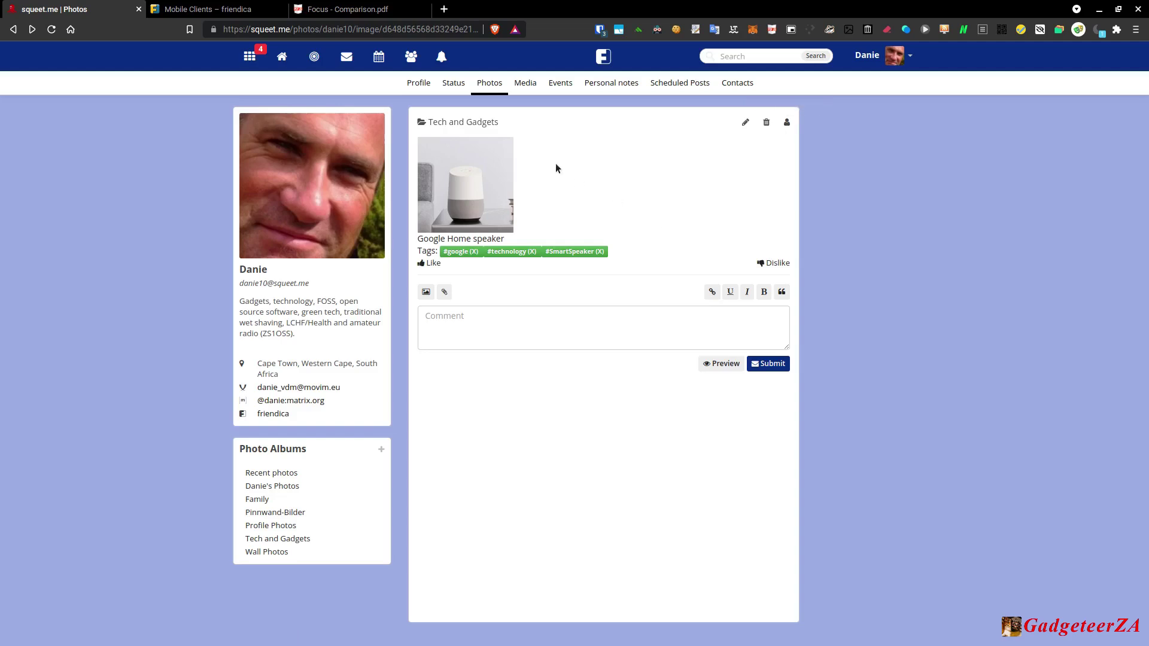
Look through the profile's Media, Events, Personal notes, Scheduled Posts and Contacts pages.
left_click(526, 87)
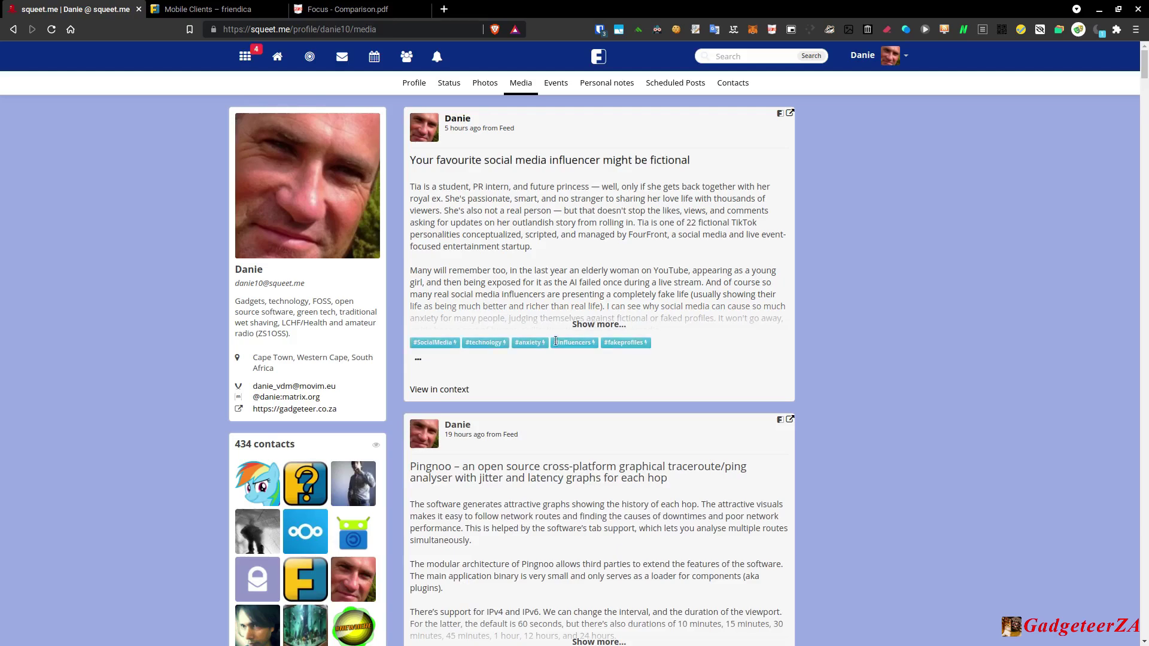
scroll(557, 341, "down", 7)
scroll(557, 340, "up", 7)
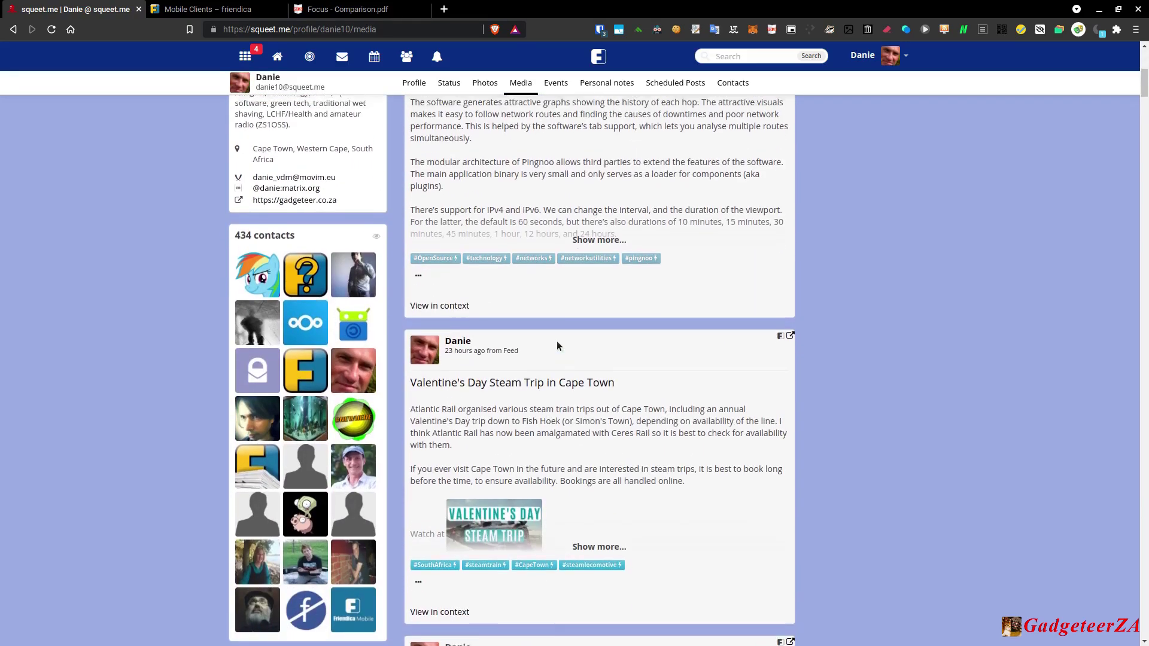
left_click(558, 86)
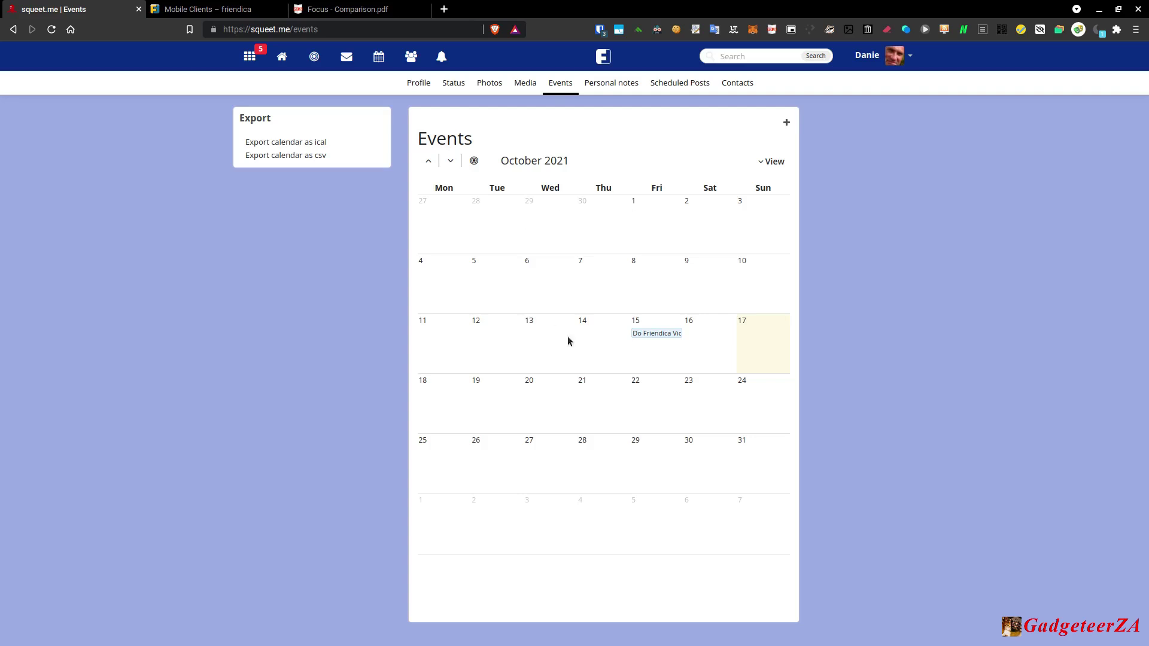
left_click(613, 86)
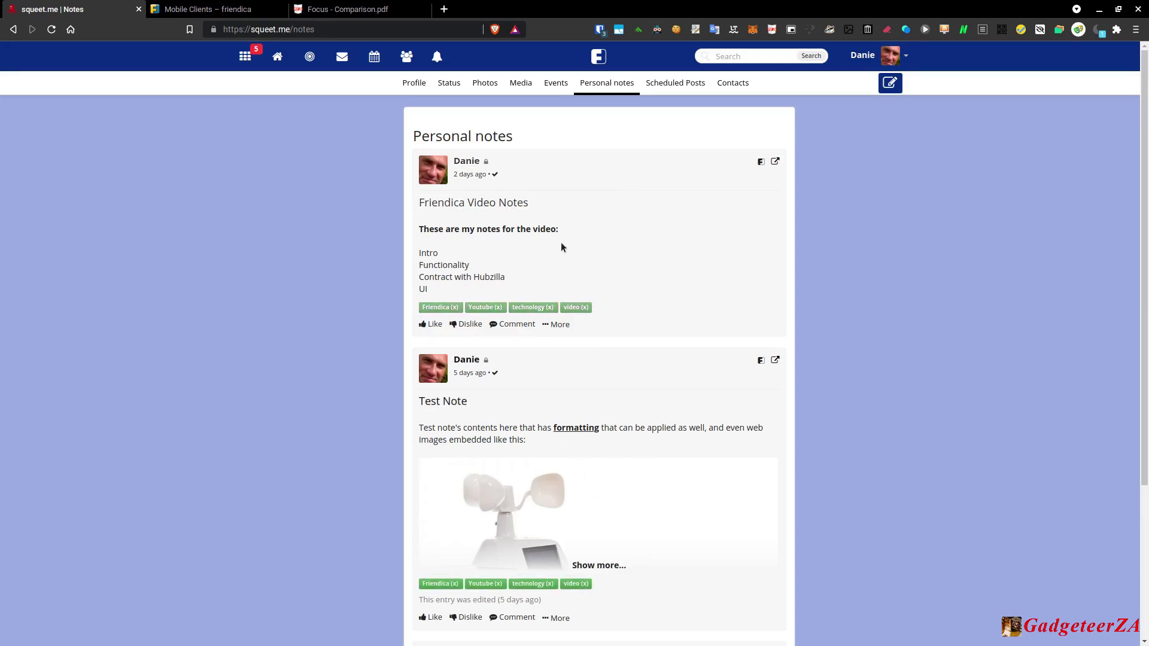
left_click(681, 87)
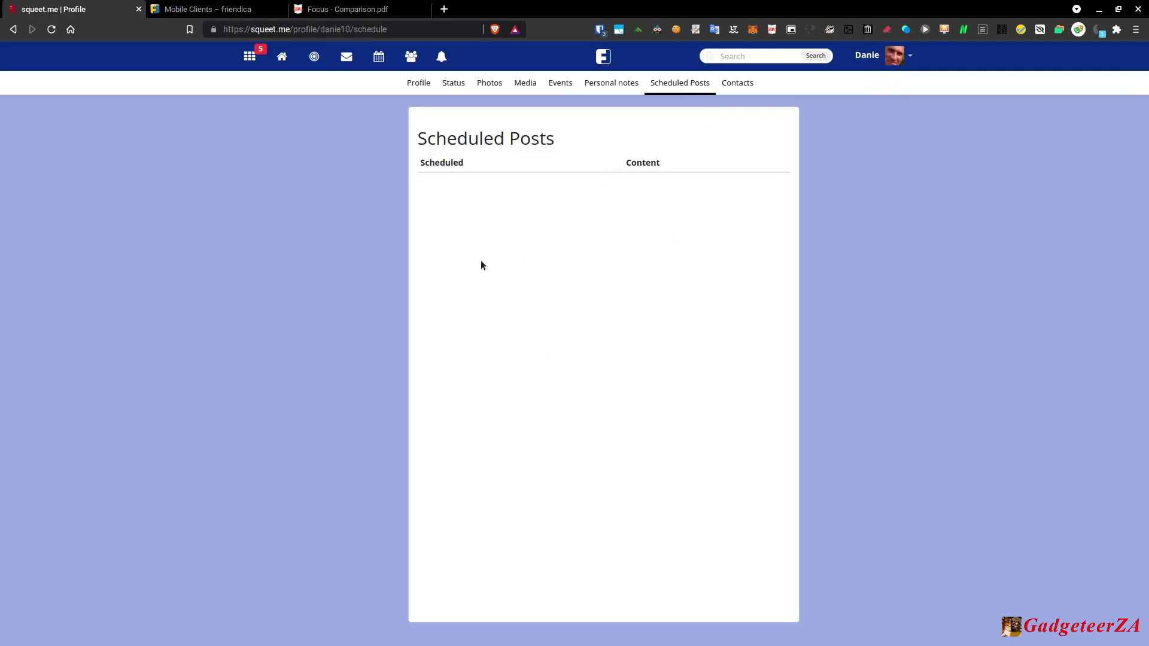
left_click(743, 85)
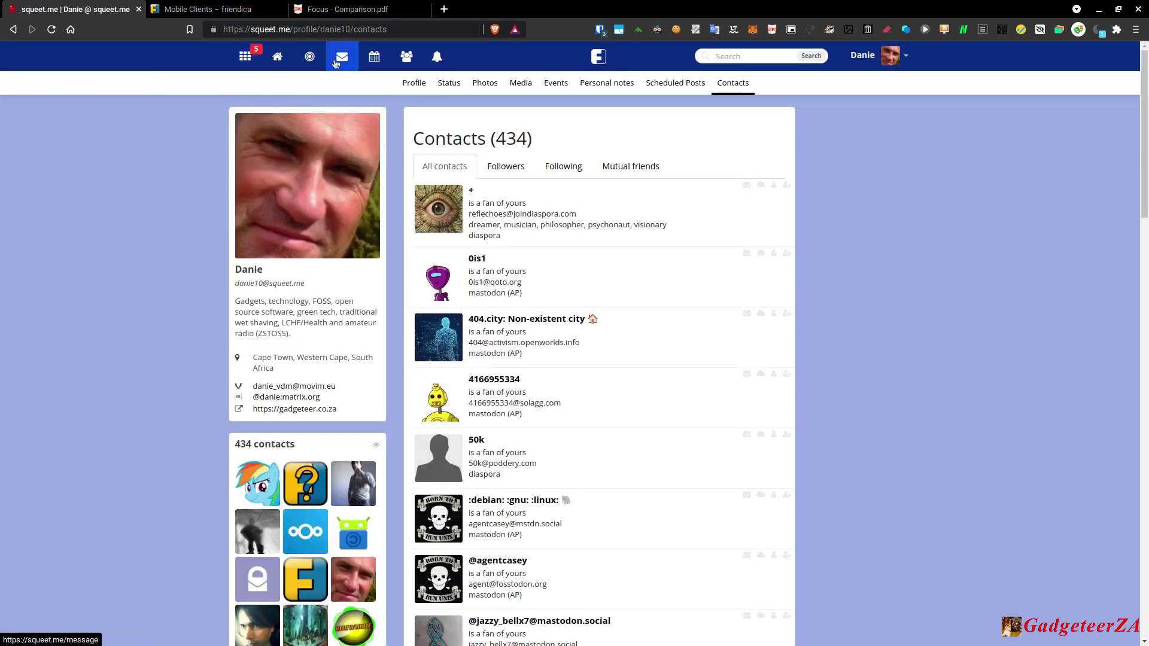
Open a new post from your status page and look over its title, categories and message fields.
left_click(290, 57)
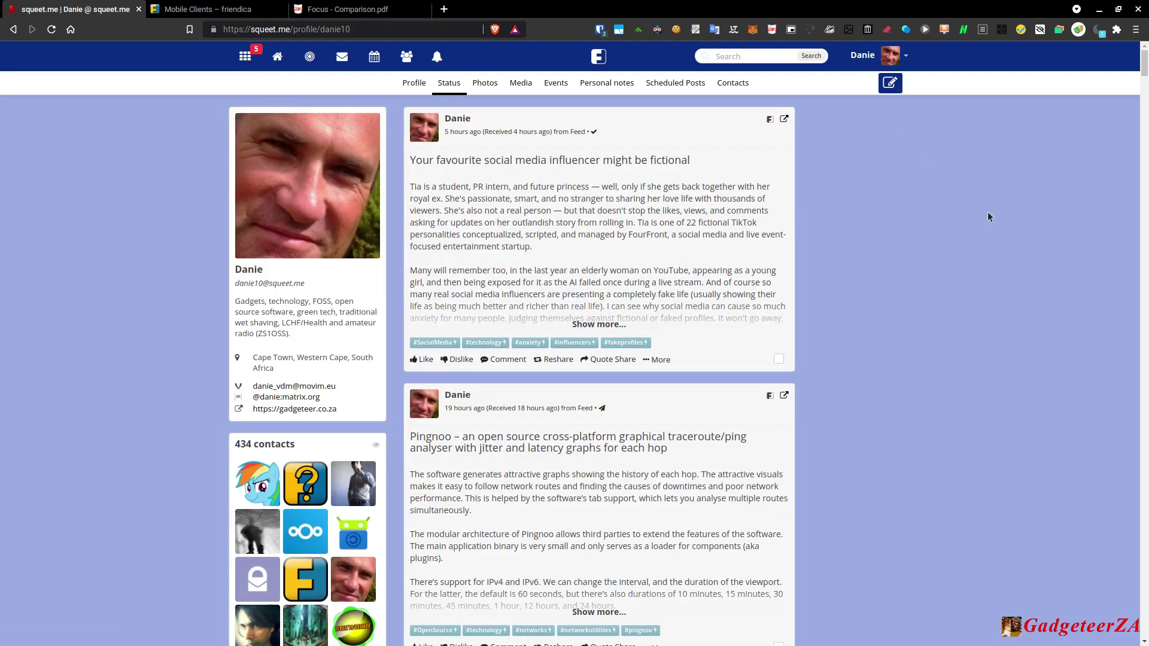
left_click(891, 84)
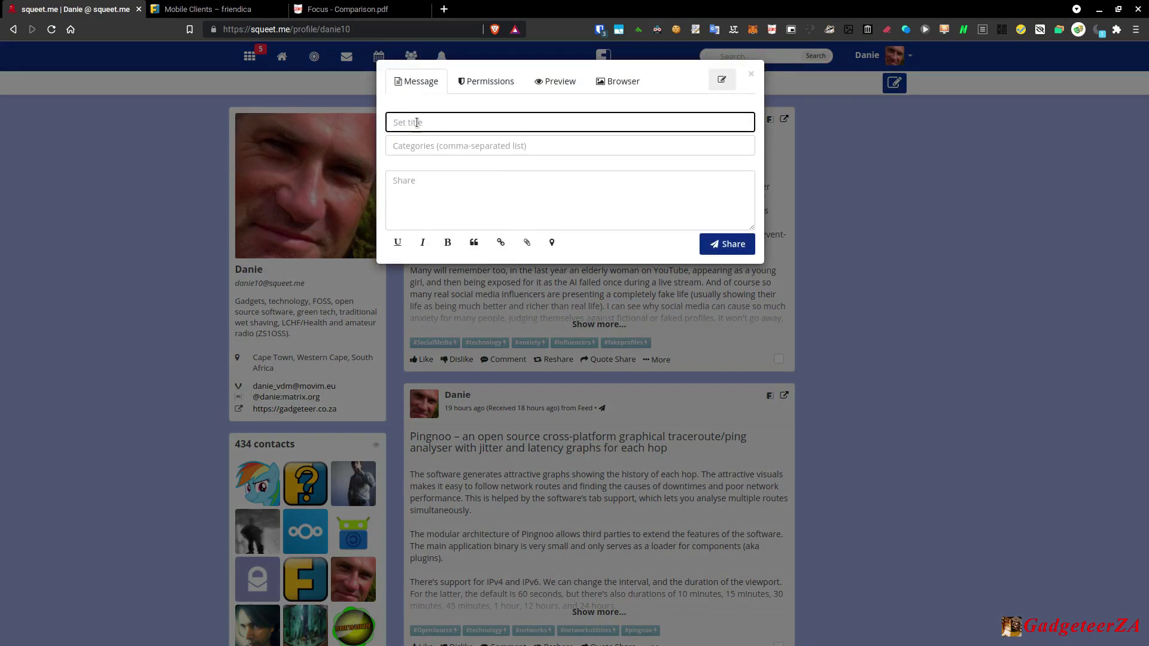
left_click(416, 122)
left_click(413, 145)
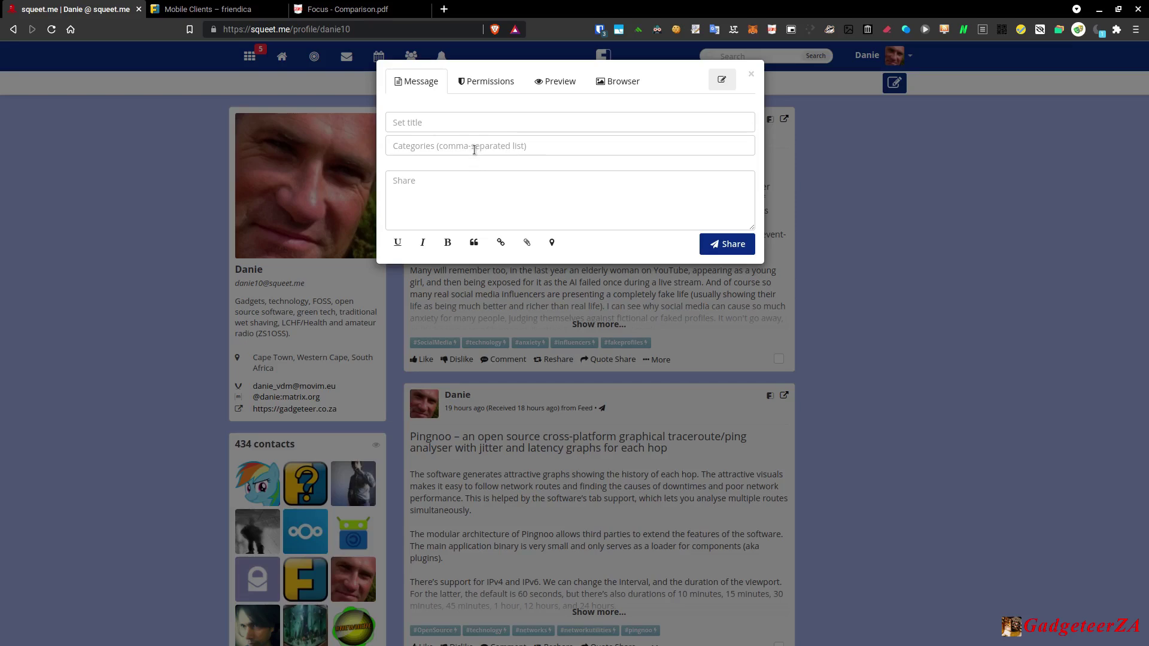
left_click(419, 184)
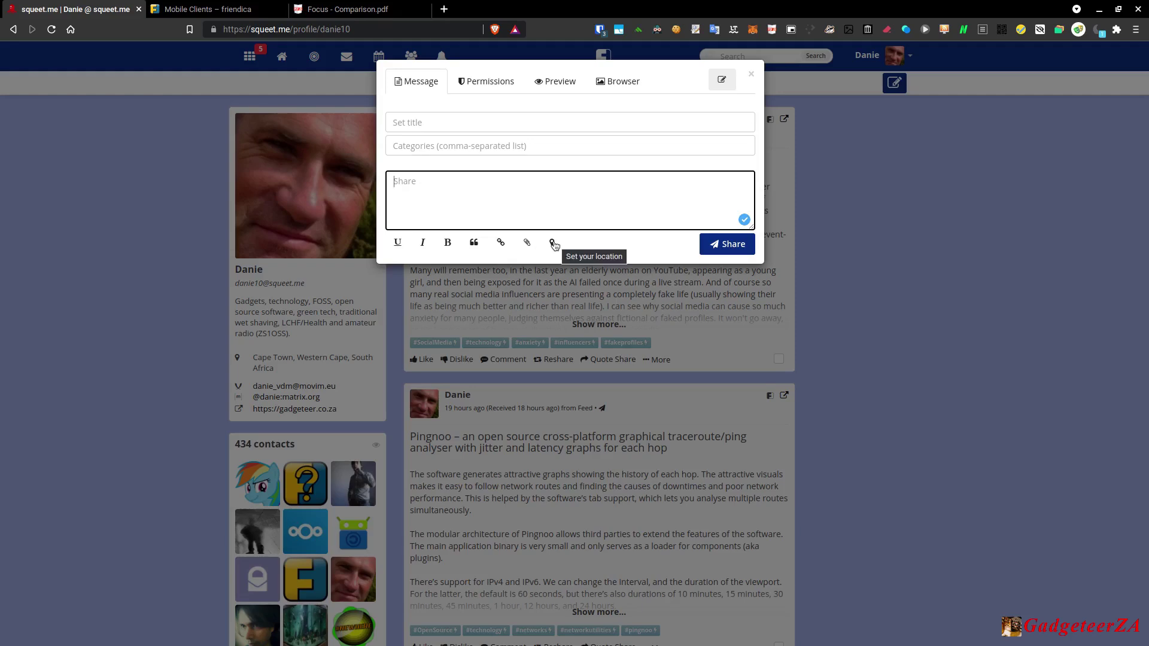
Examine the post's permissions, including the connectors for public posts, the Limited/Private audience and the scheduling date picker.
left_click(482, 82)
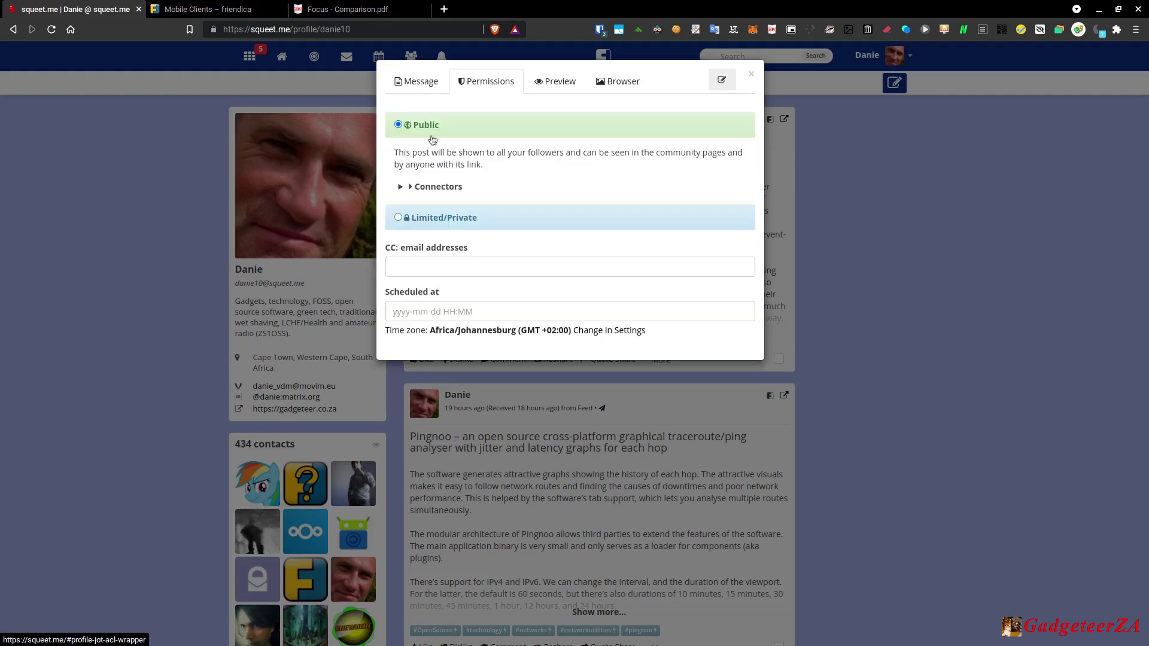
left_click(402, 188)
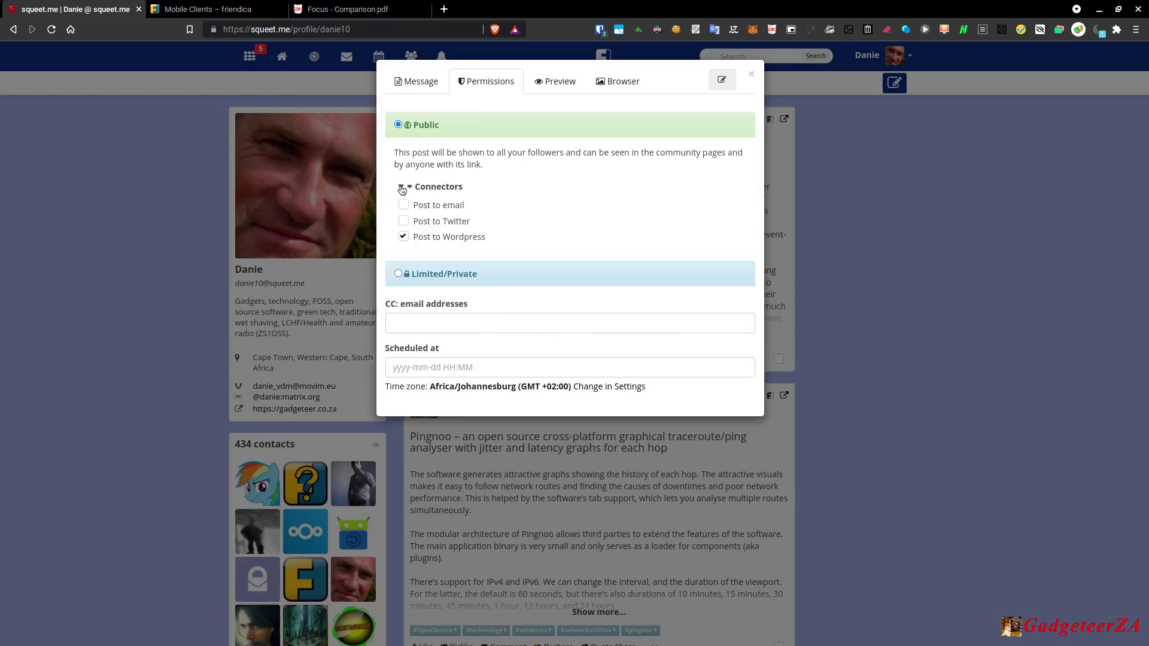
left_click(399, 274)
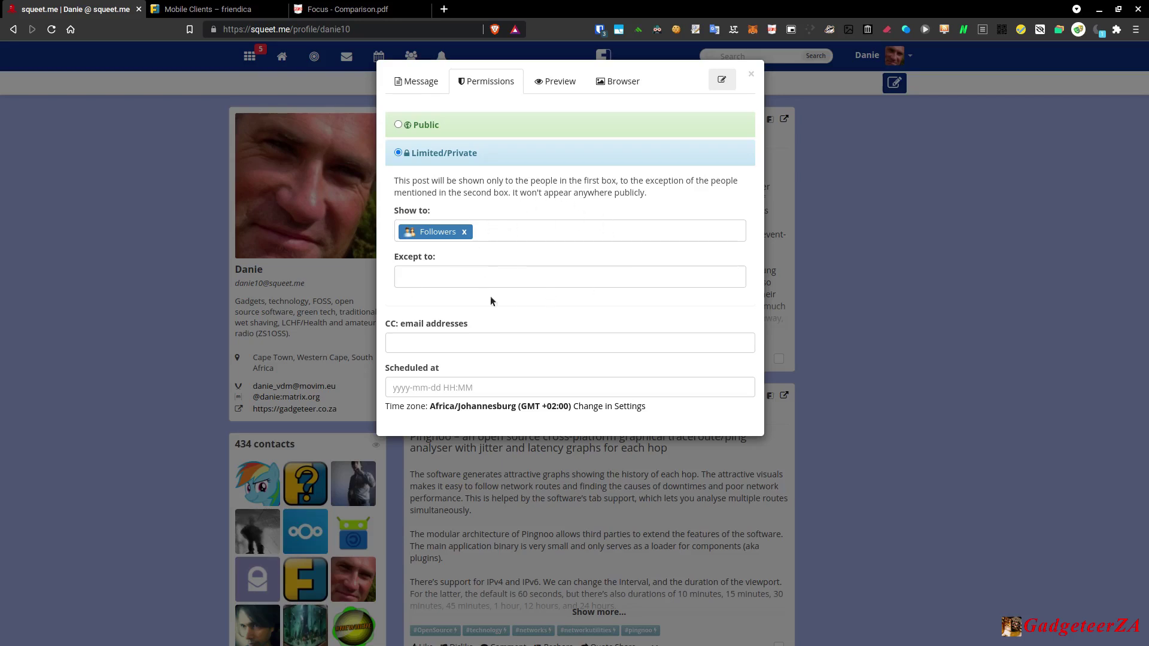
left_click(417, 391)
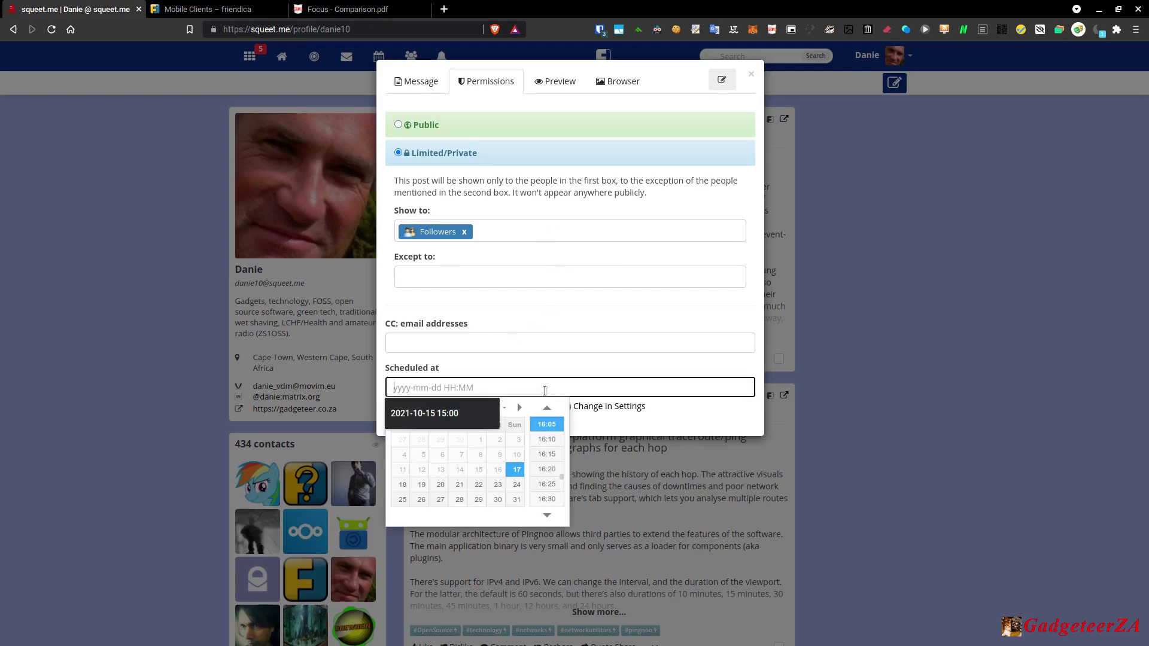
left_click(693, 418)
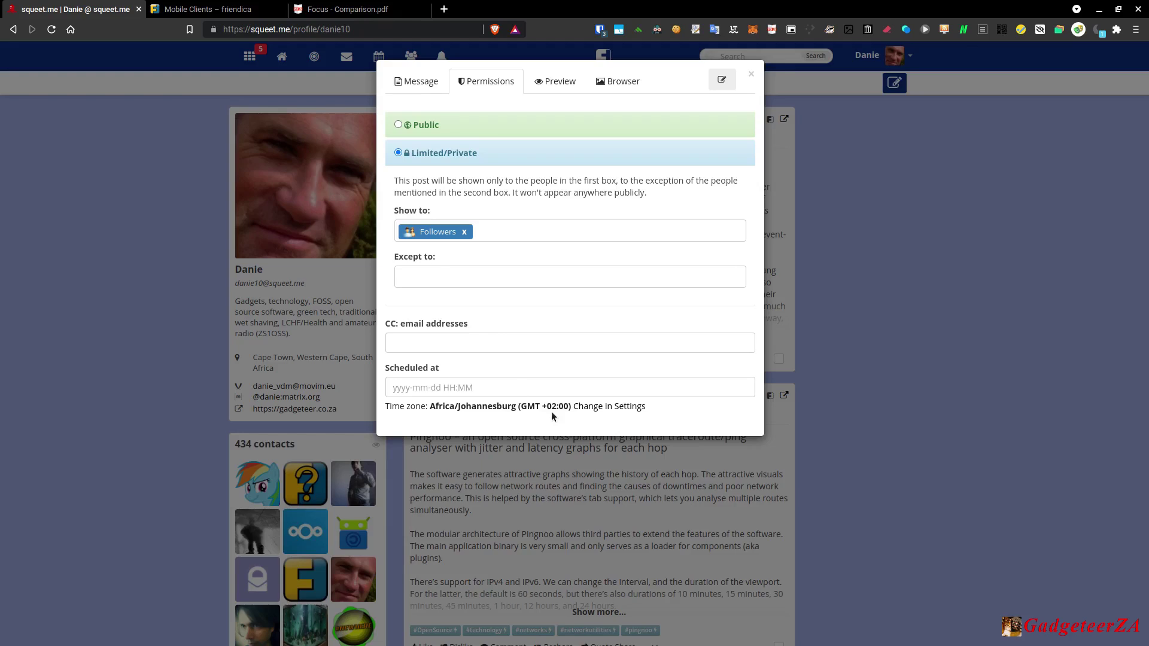
Switch the post's audience to Public and check the composer's Preview and Browser views.
left_click(398, 124)
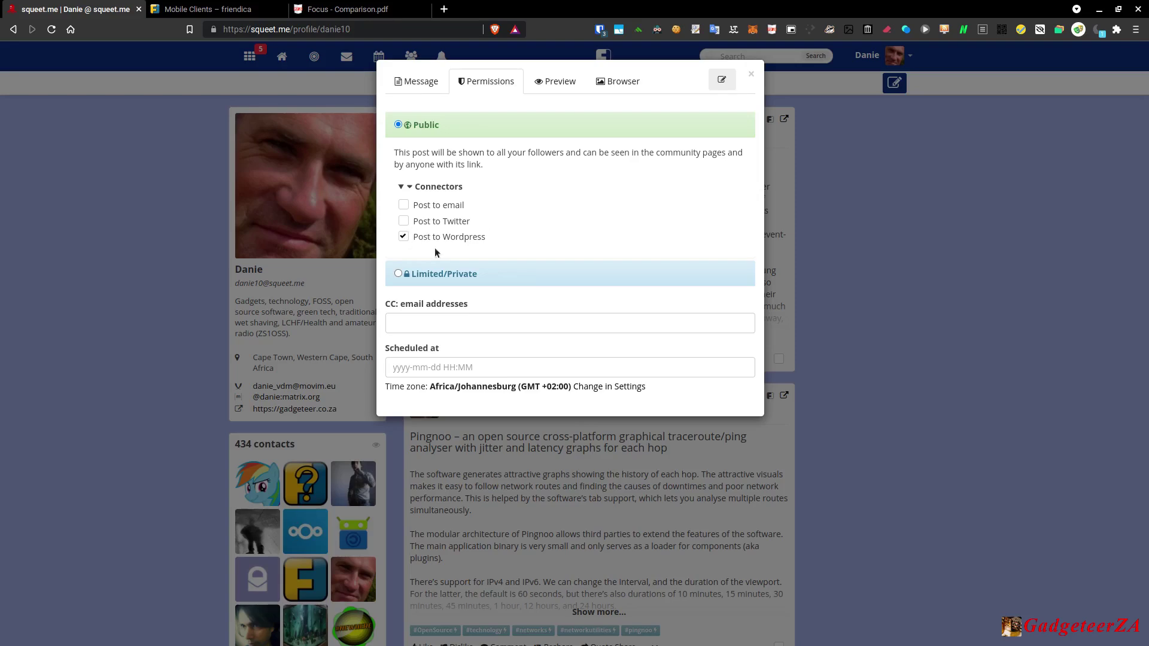
left_click(545, 87)
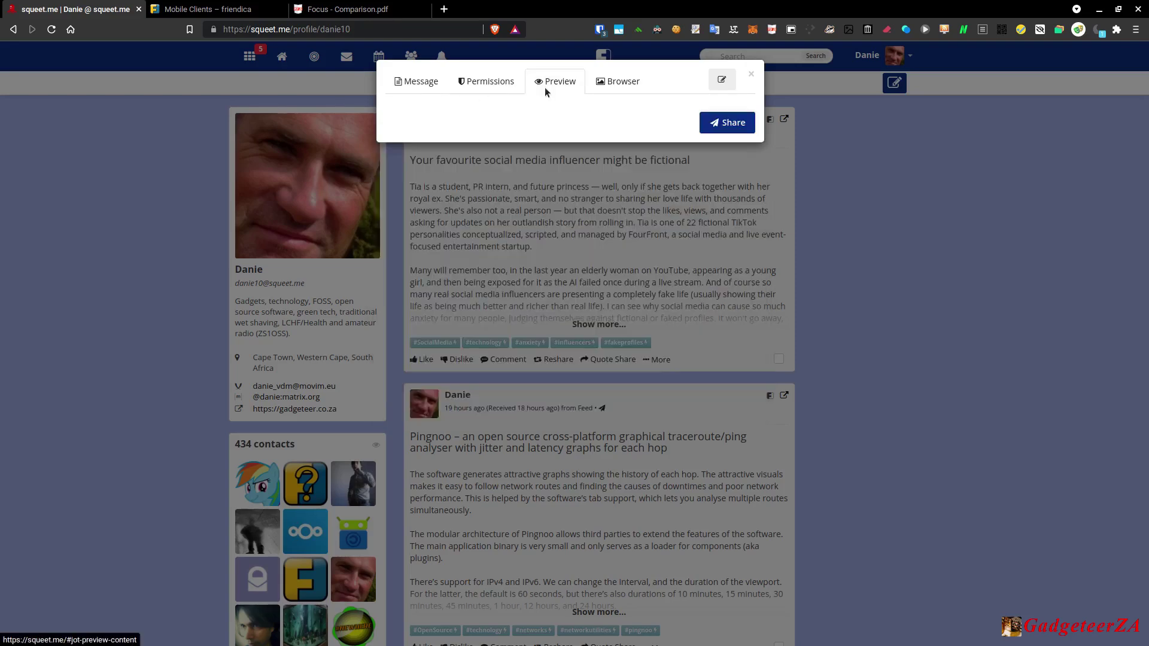
left_click(615, 84)
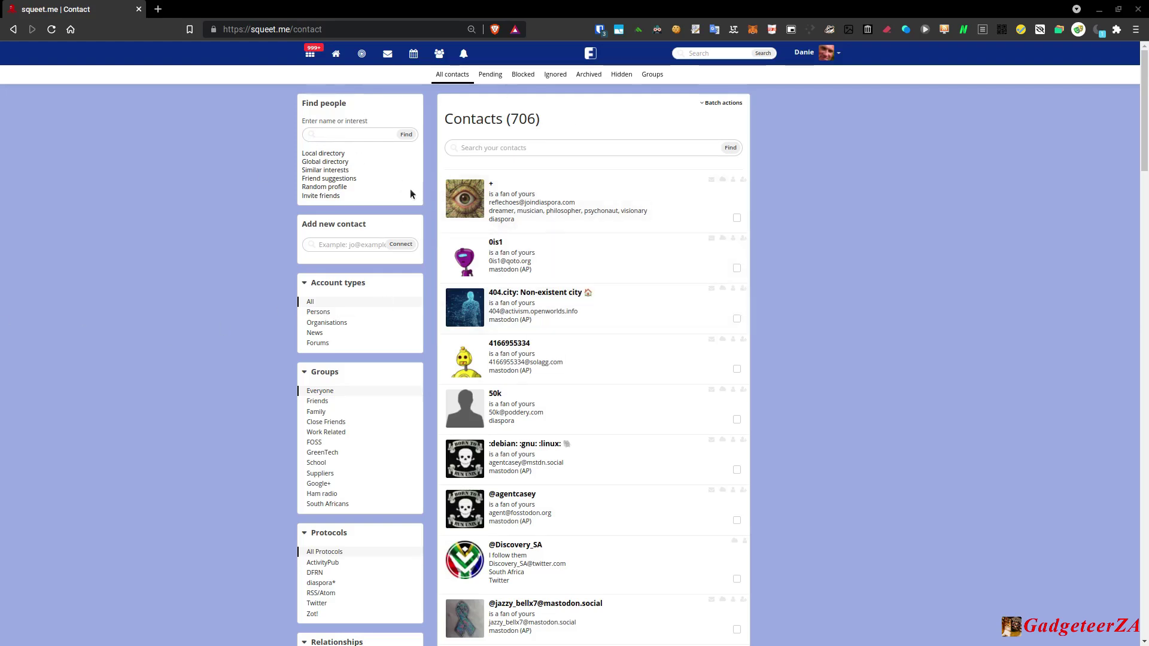
left_click(340, 245)
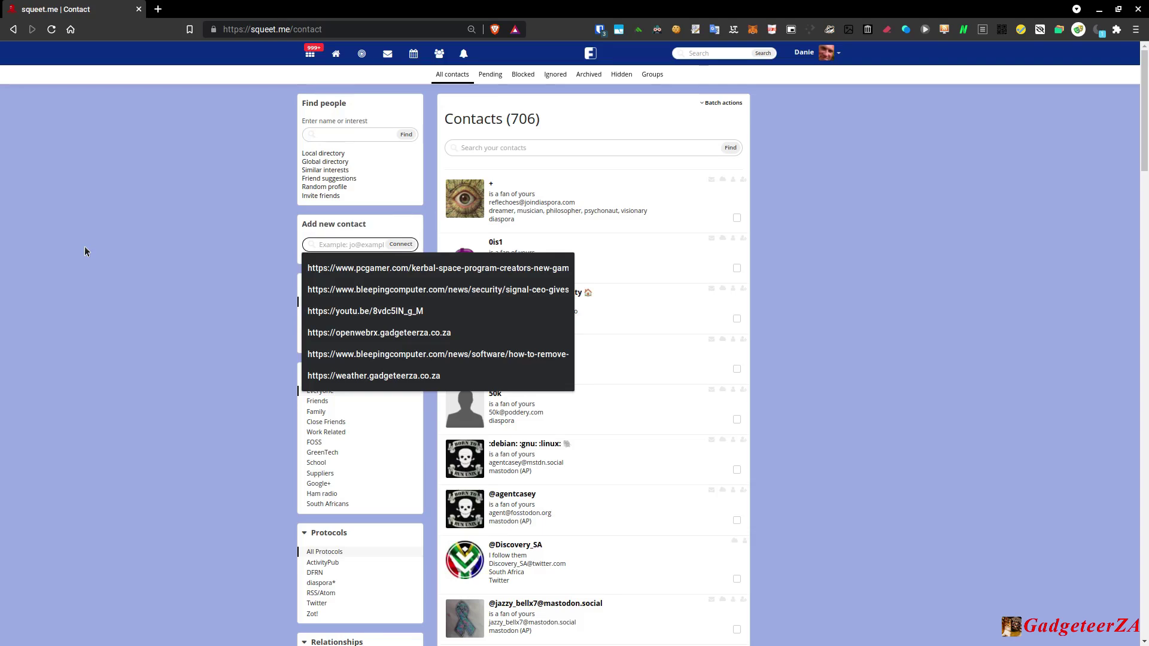
key("ctrl+v")
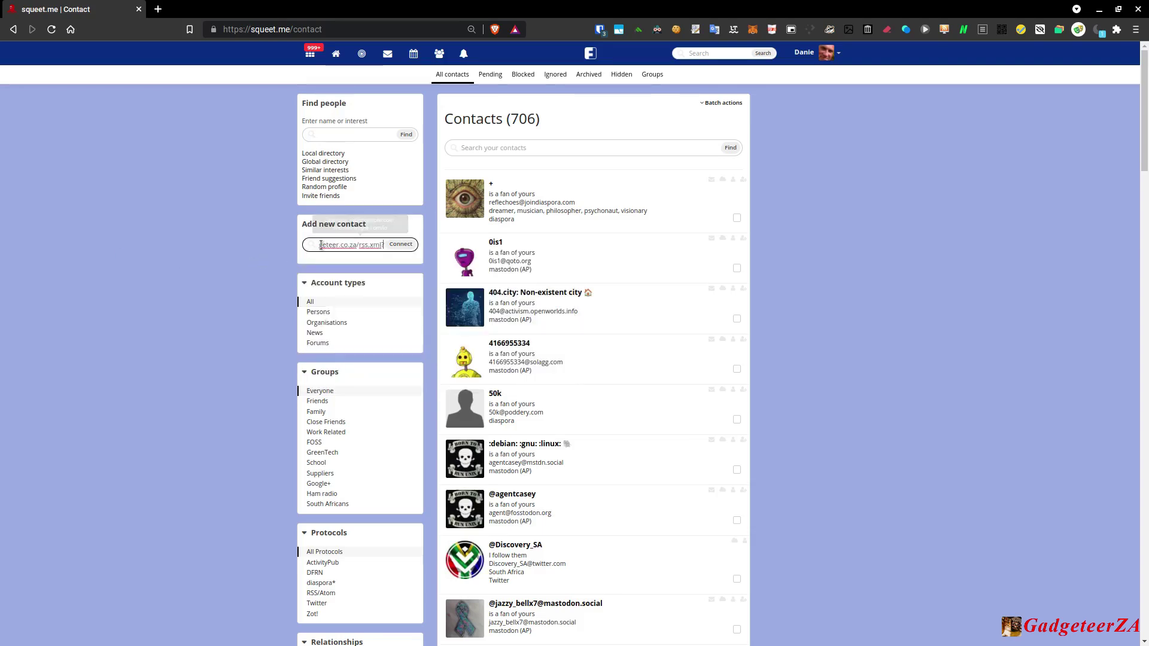
left_click(402, 246)
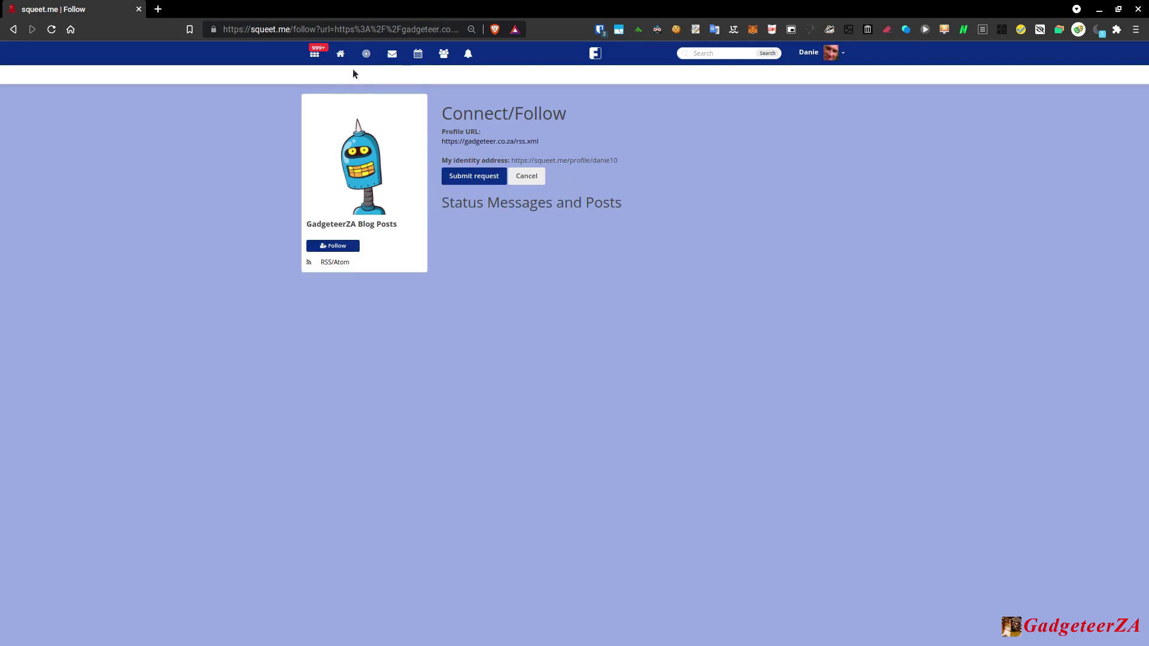
left_click(14, 29)
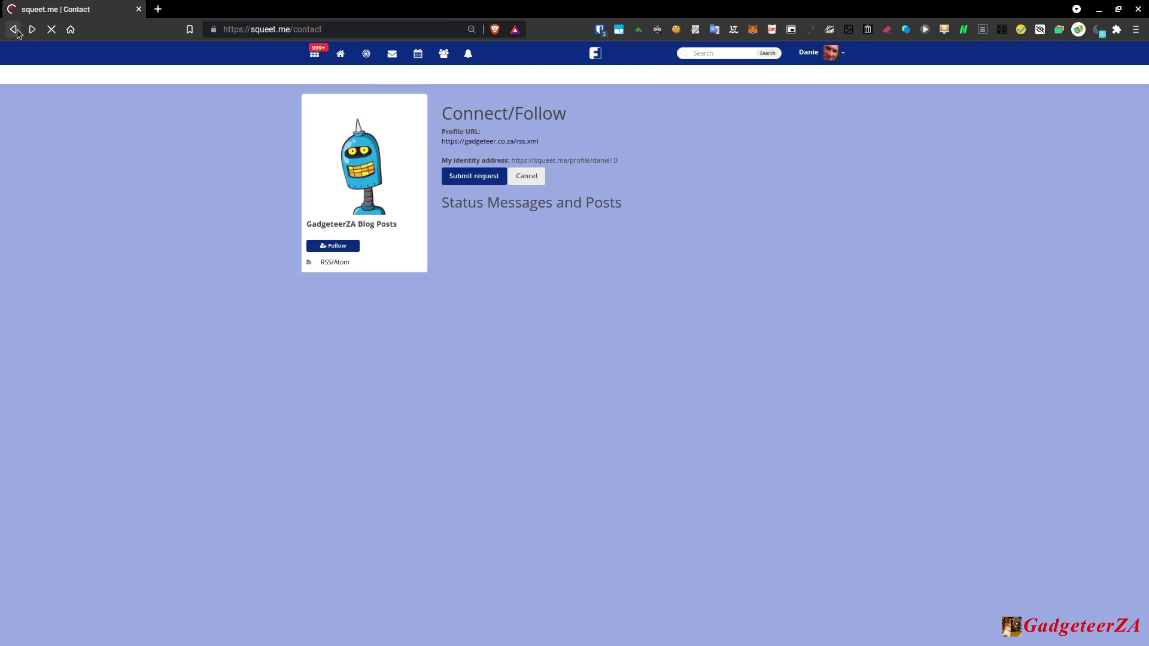
Filter the contacts by the RSS/Atom protocol and open the GadgeteerZA Blog Posts contact's profile.
scroll(360, 441, "down", 1)
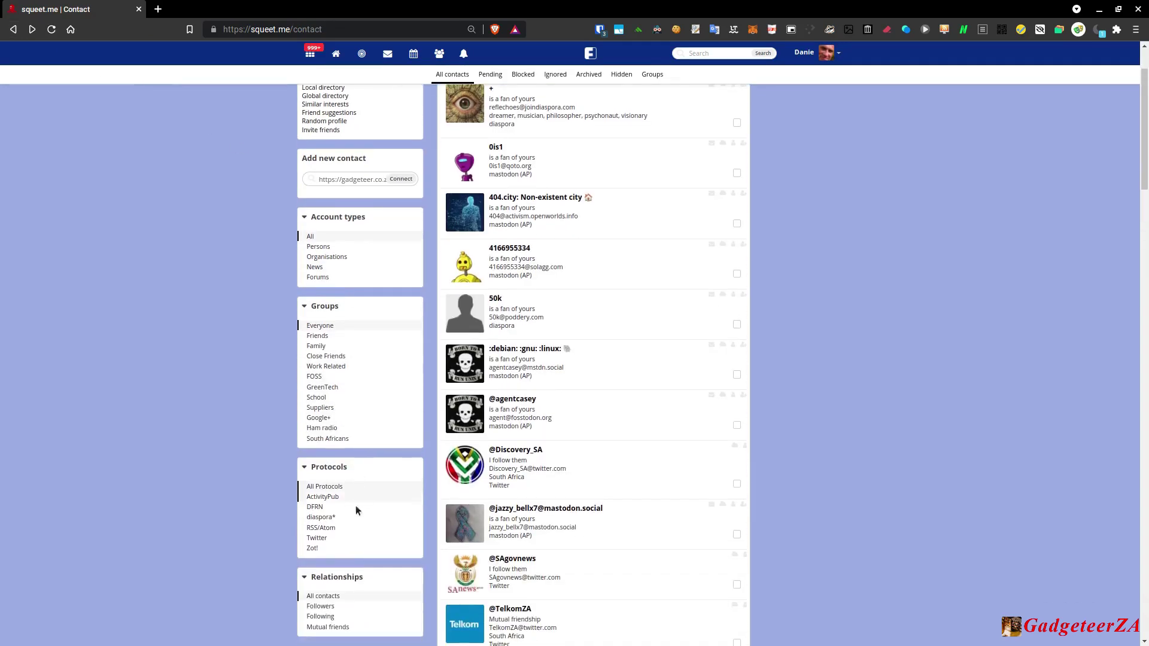
left_click(321, 527)
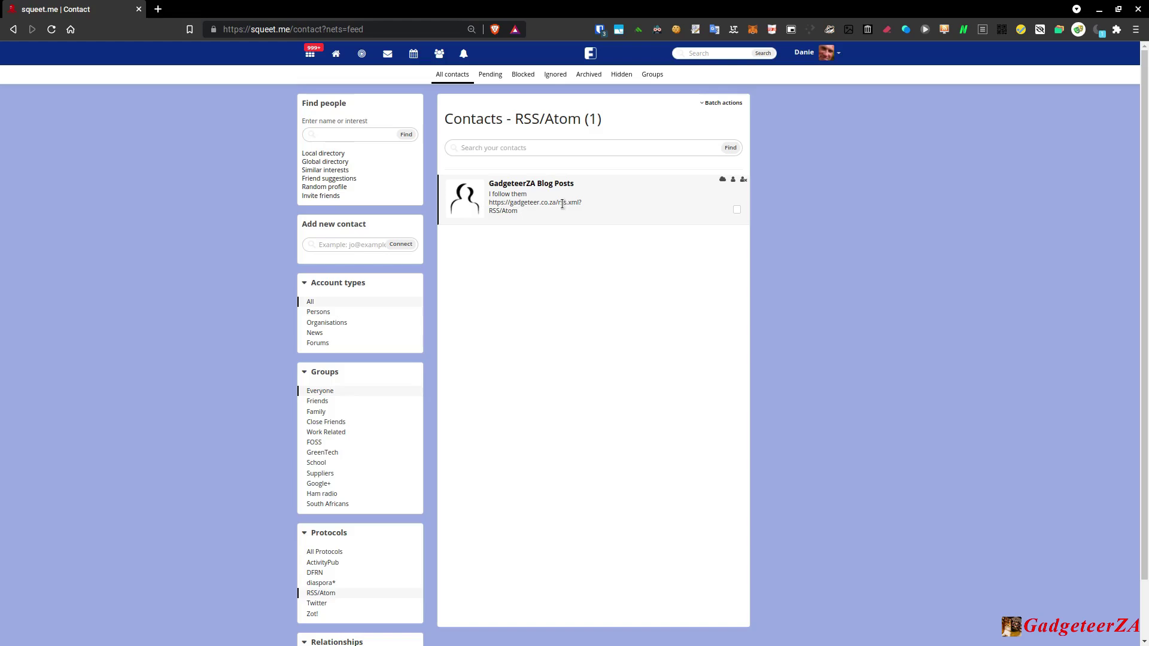
left_click(734, 182)
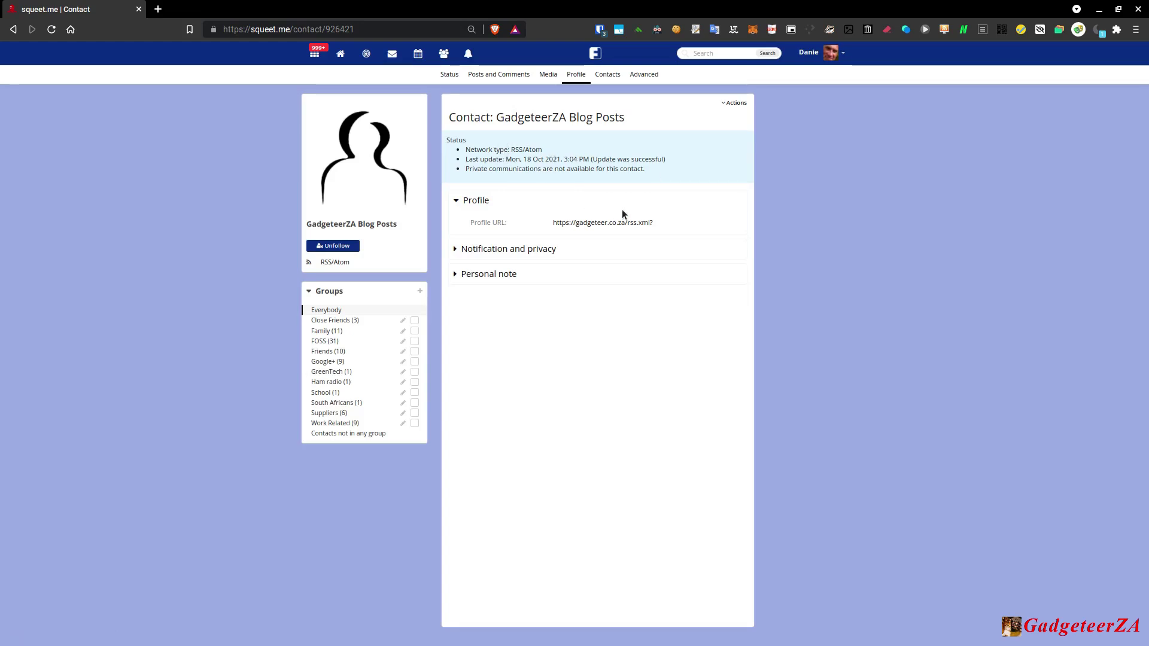
Review the feed contact's notification and privacy settings, its posting mirror choices and its personal note.
left_click(458, 249)
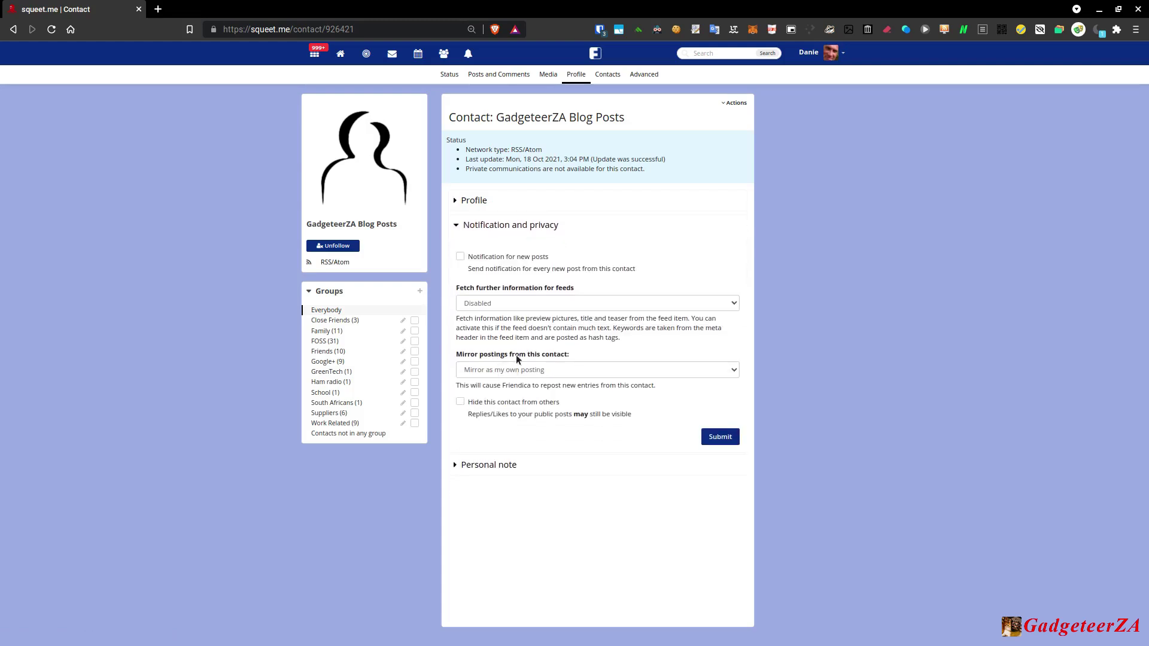
left_click(735, 374)
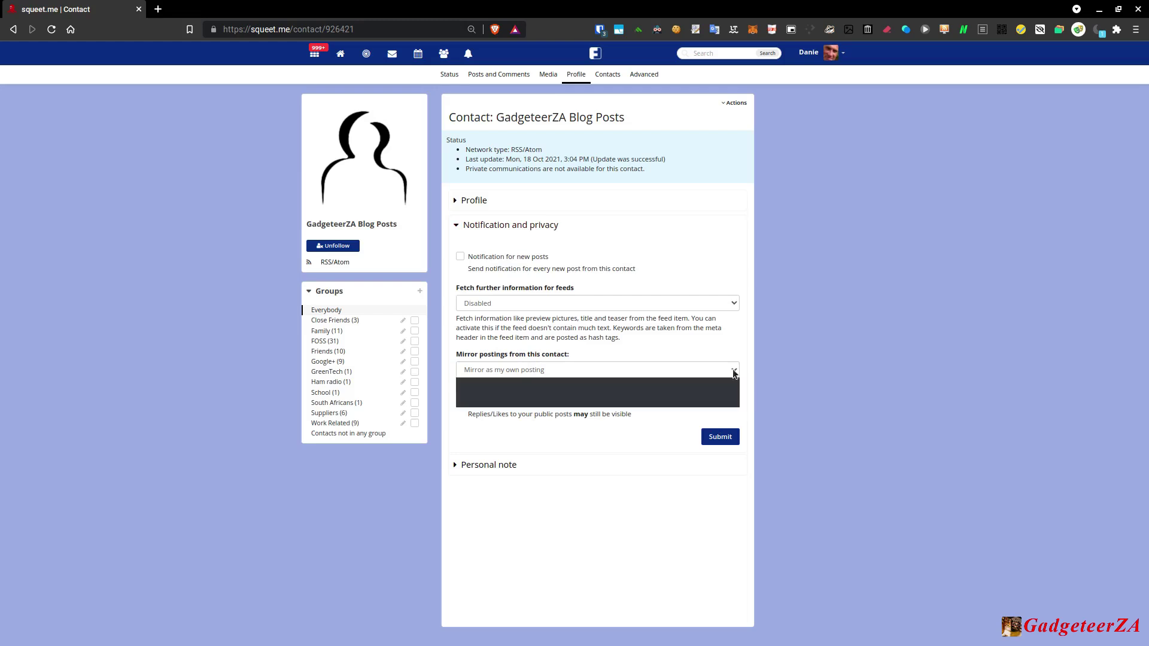
left_click(736, 373)
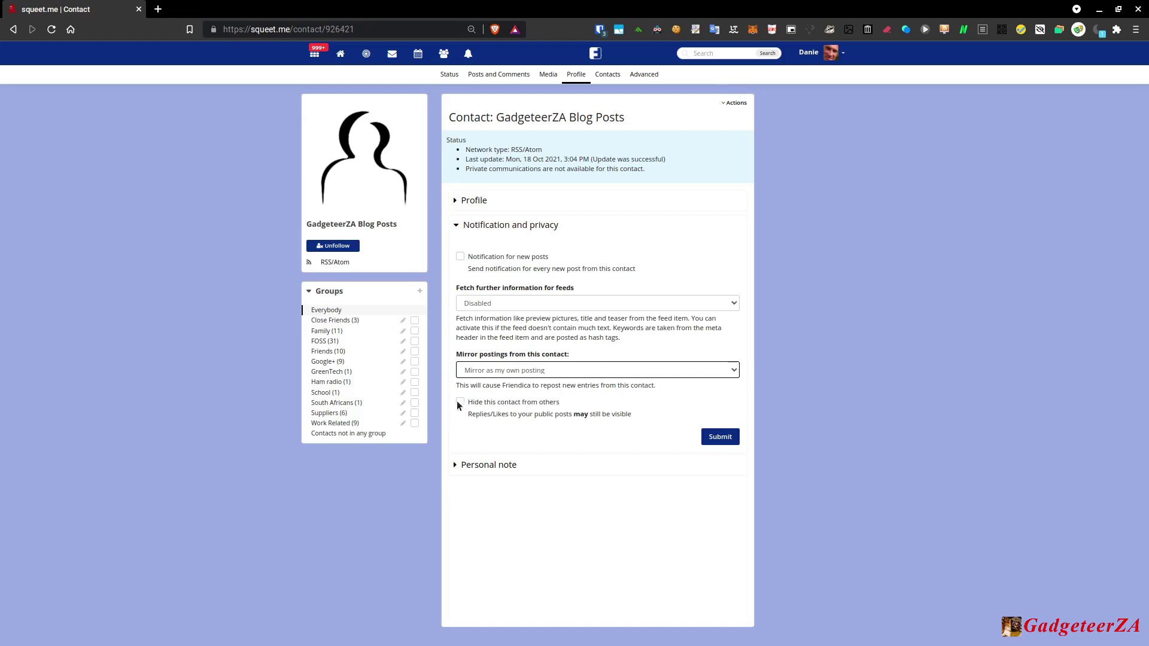
left_click(458, 466)
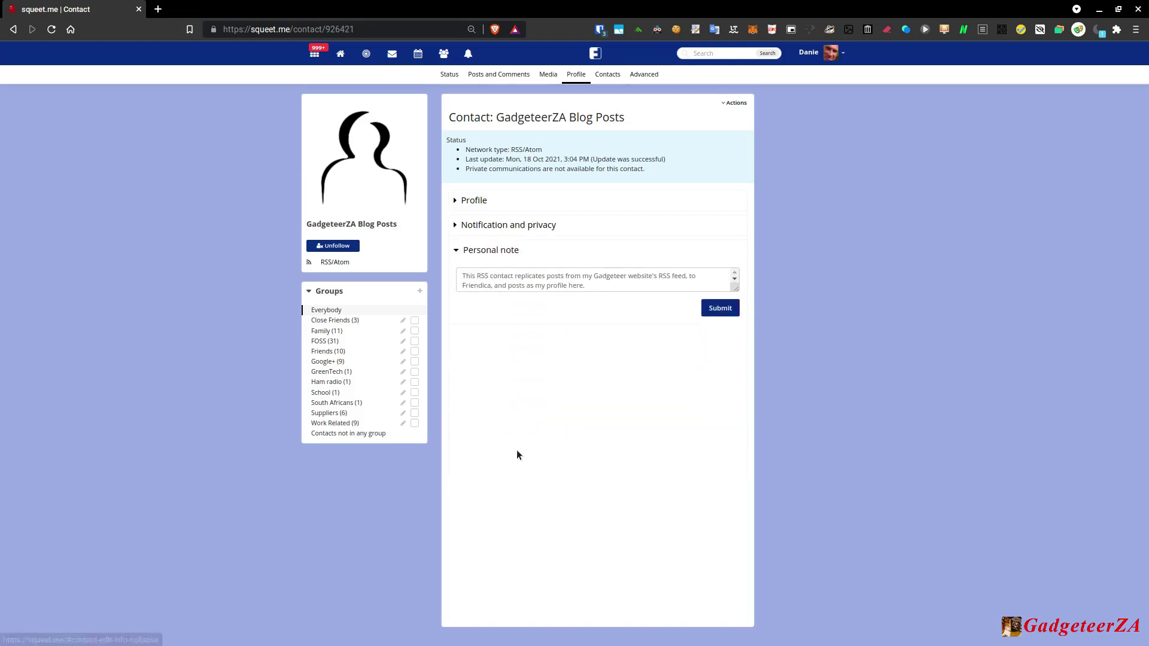
Return to the contact's Notification and privacy settings and choose Mirror as my own posting for its postings.
left_click(457, 250)
left_click(458, 231)
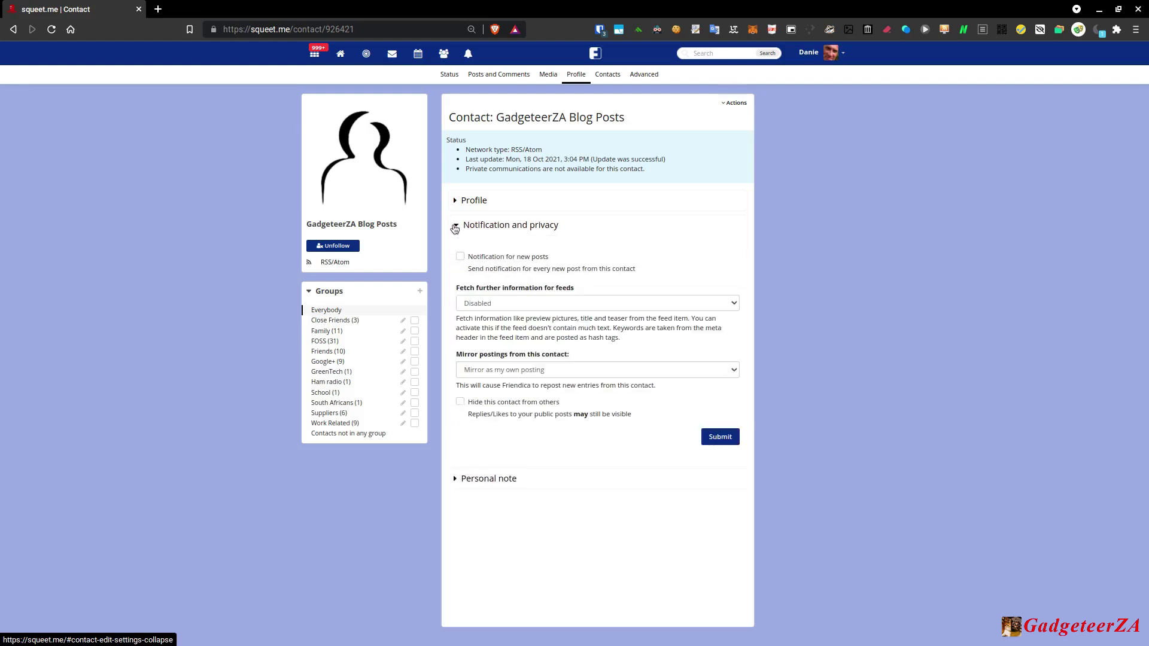
left_click(518, 372)
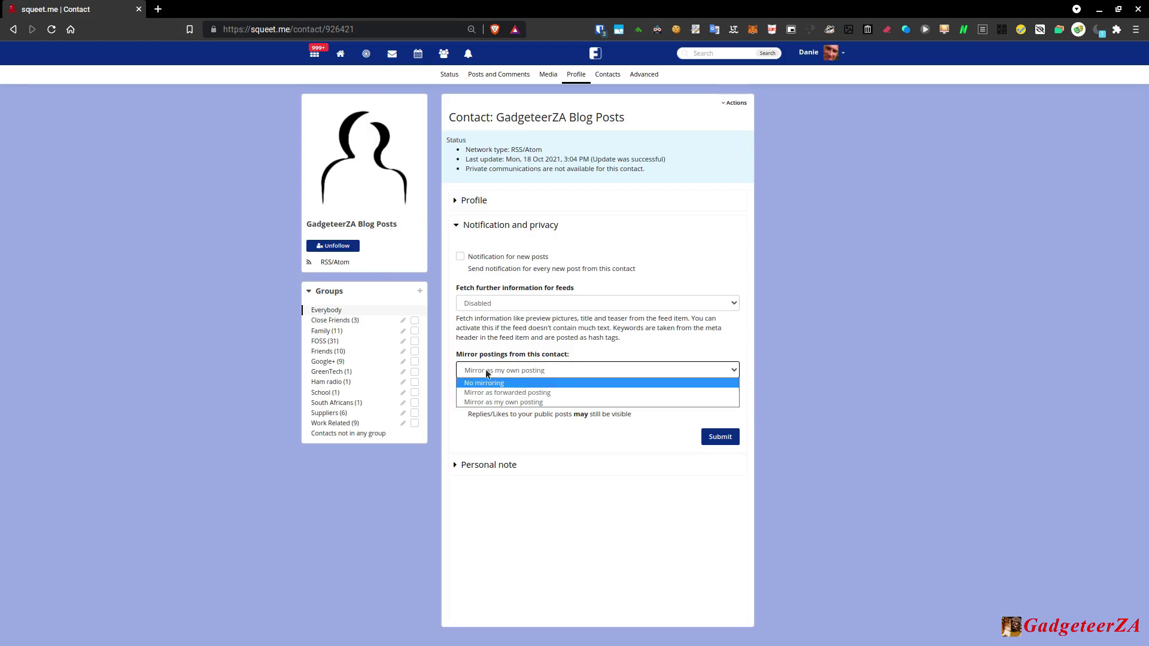
left_click(502, 401)
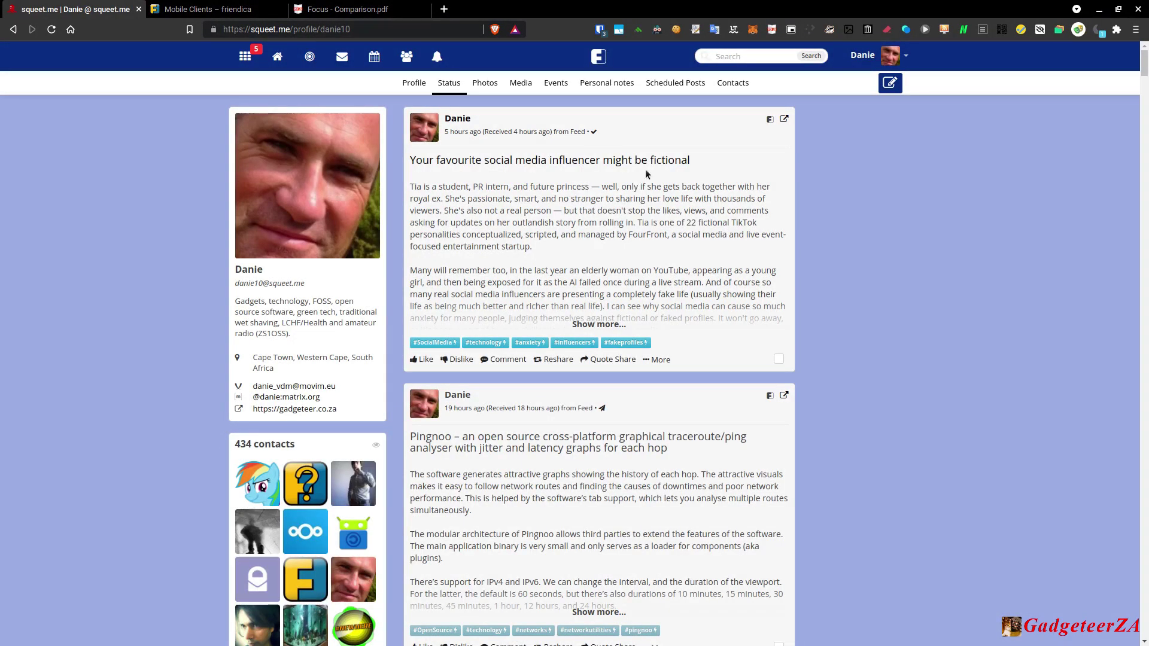
Open the account settings from your profile and expand the Security and privacy section.
left_click(907, 56)
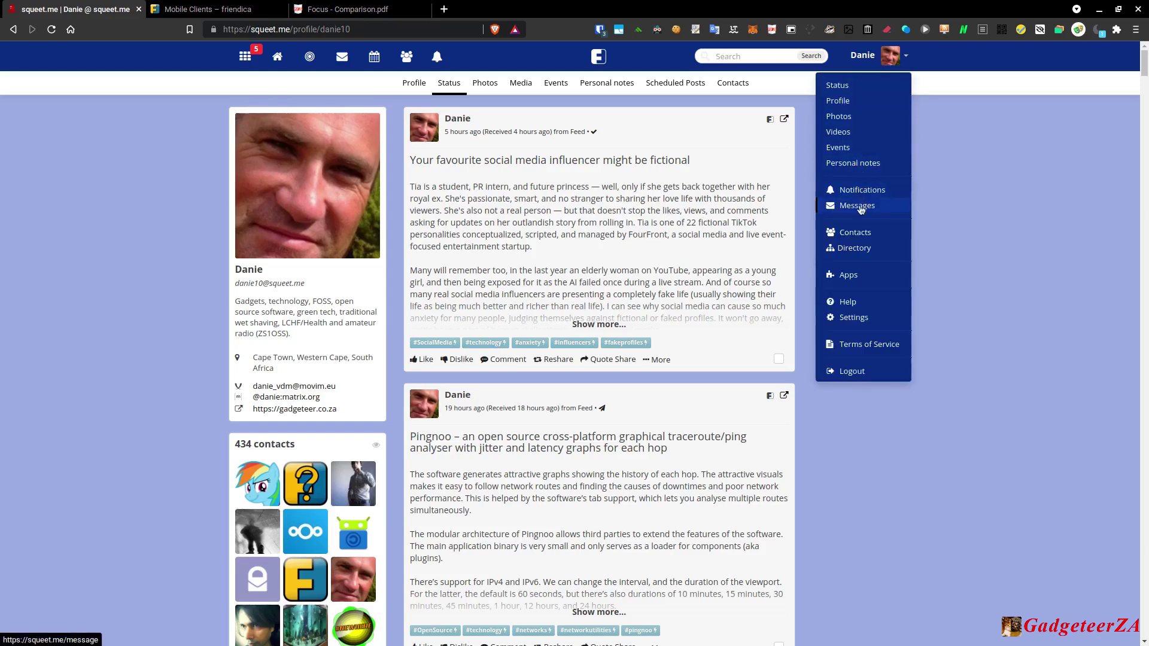
left_click(860, 318)
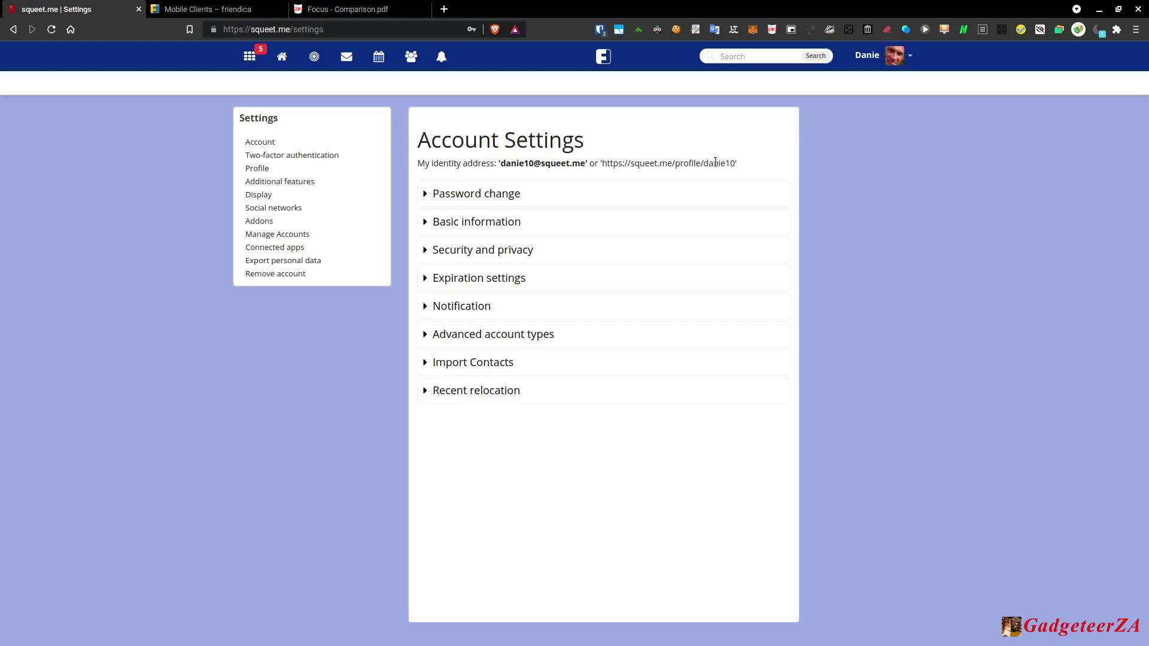
left_click(426, 251)
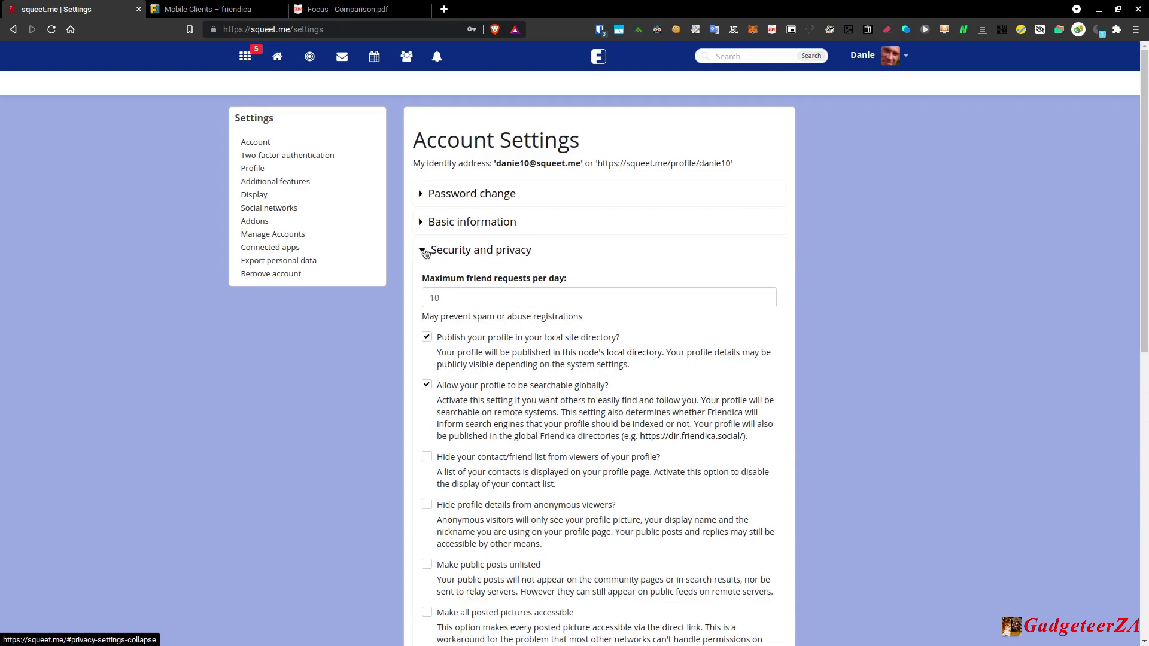
Examine the security and privacy options down to the default post permissions, leaving Allow friends to post to my wall switched off.
scroll(411, 329, "down", 2)
scroll(410, 328, "down", 2)
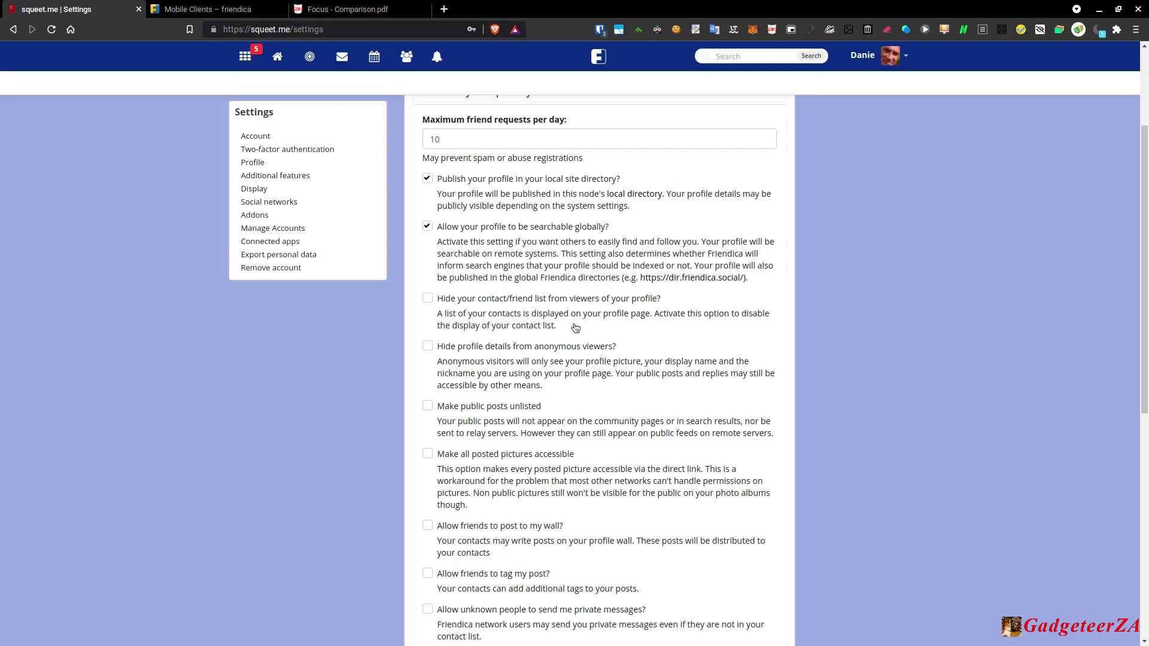
scroll(548, 286, "down", 1)
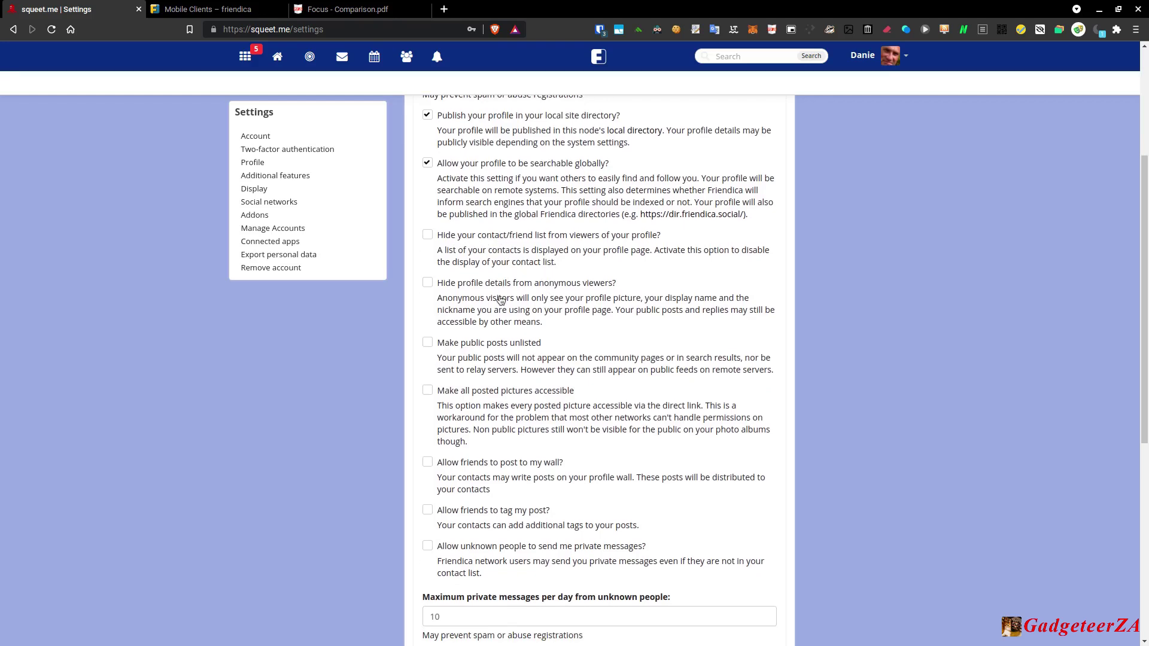
scroll(512, 344, "down", 2)
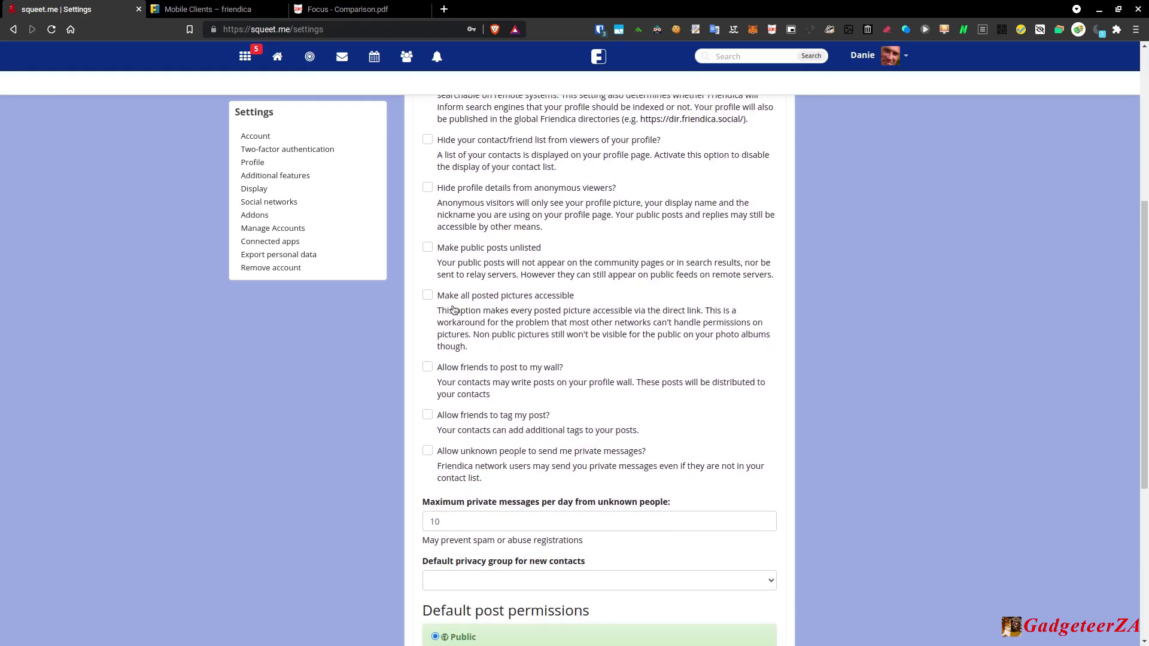
scroll(497, 307, "down", 1)
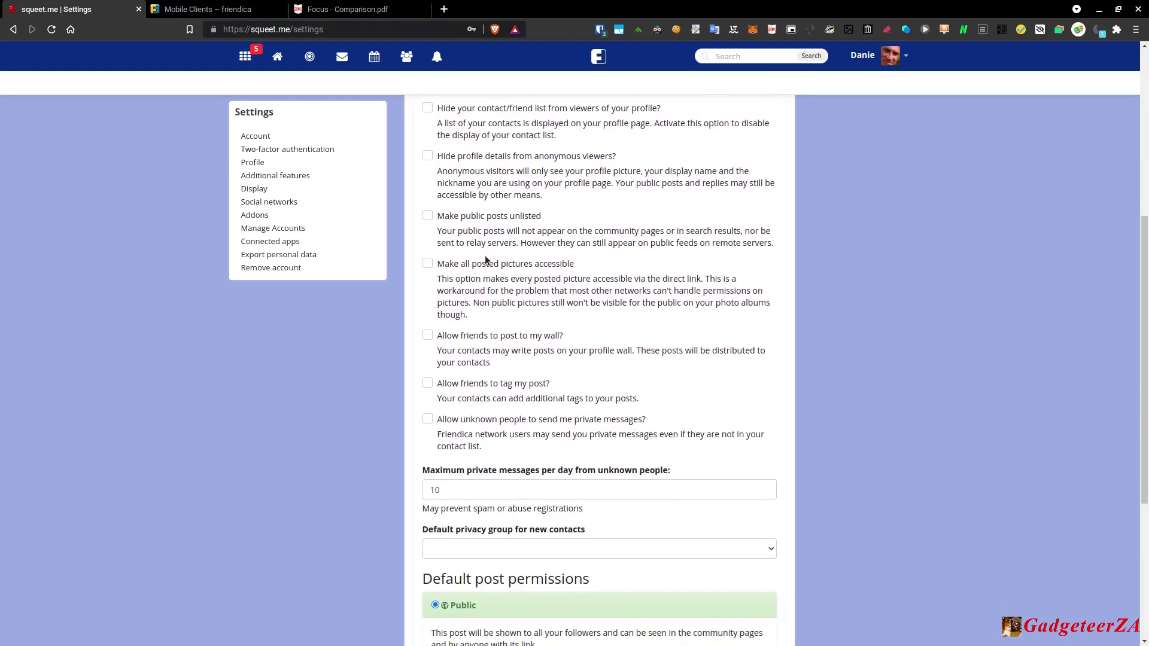
scroll(534, 341, "down", 2)
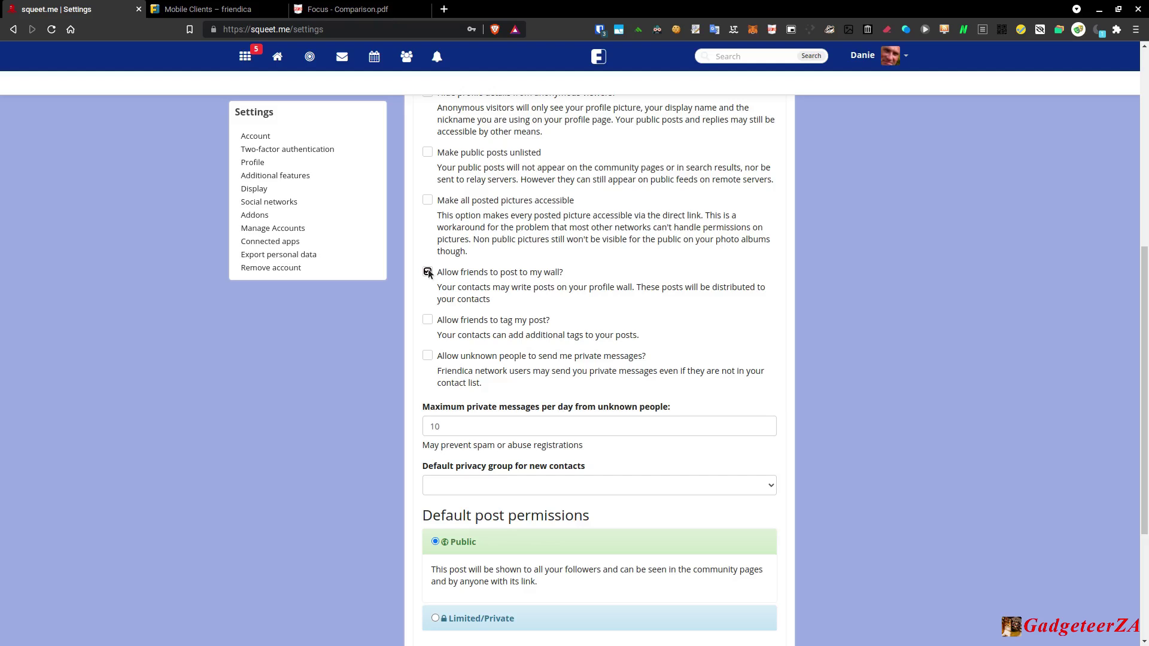
left_click(428, 272)
scroll(526, 341, "down", 1)
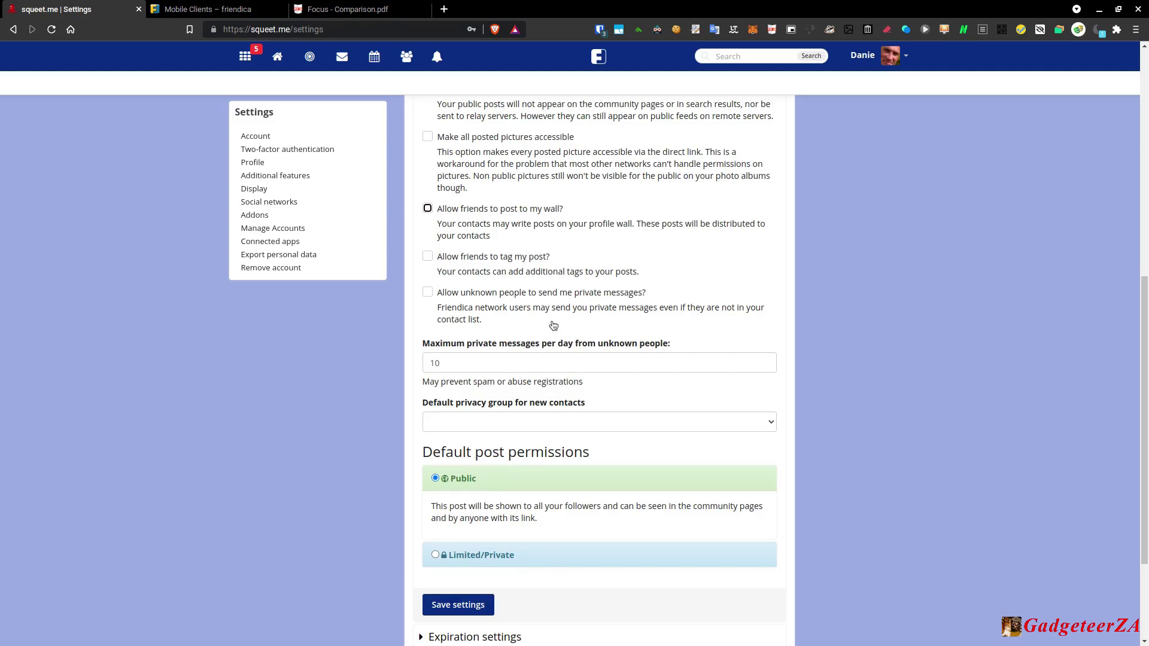
View the default privacy group choices for new contacts and expand the Expiration settings section.
left_click(515, 420)
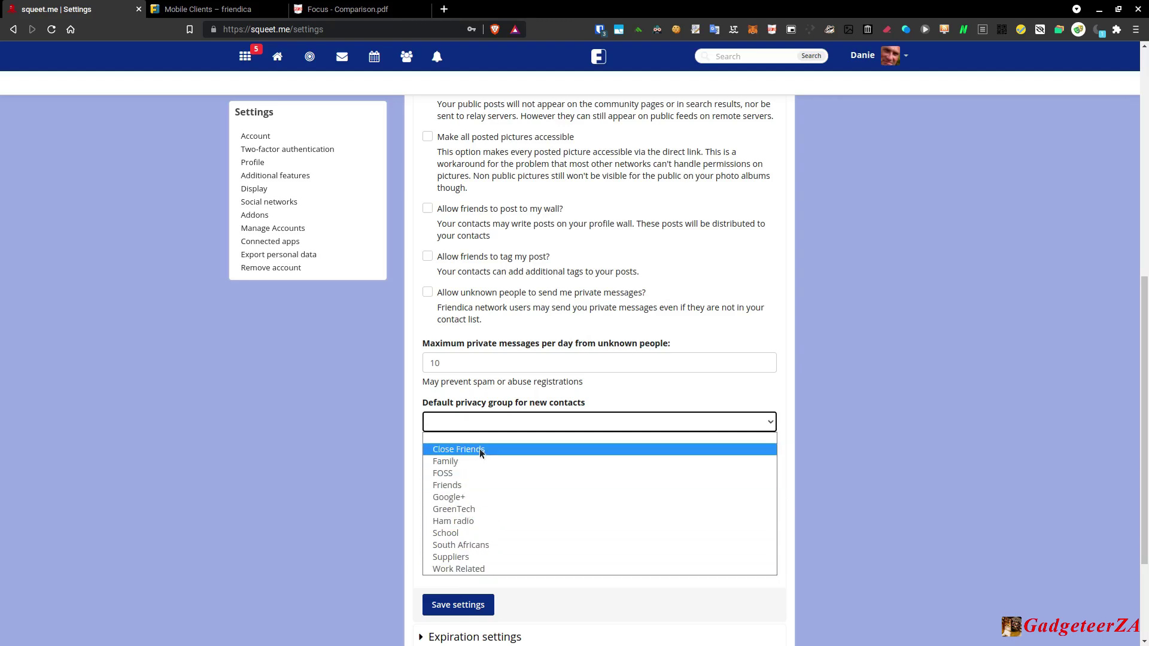
left_click(656, 400)
scroll(486, 404, "down", 3)
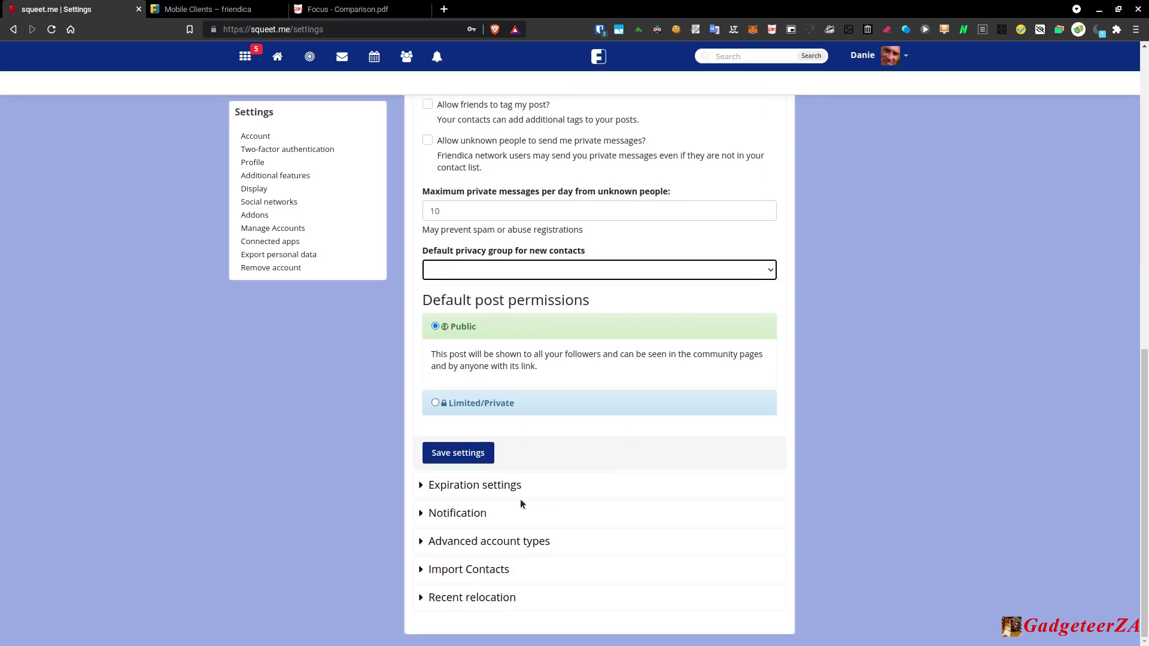
left_click(421, 486)
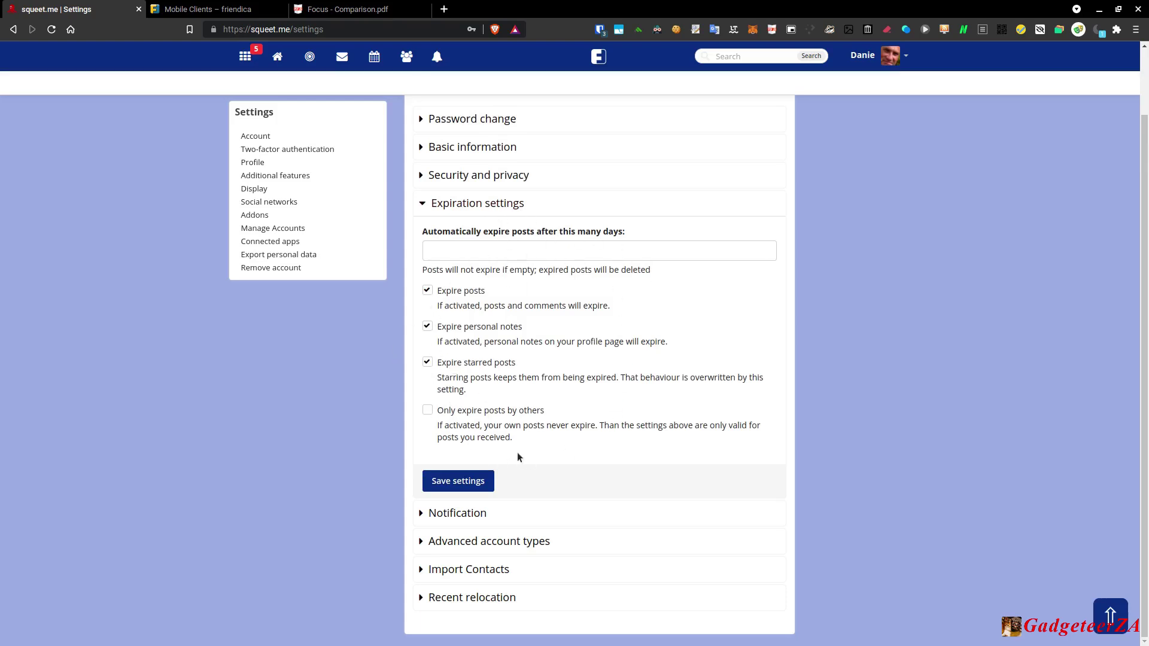
Expand the Notification section and review its email and desktop notification options.
left_click(423, 515)
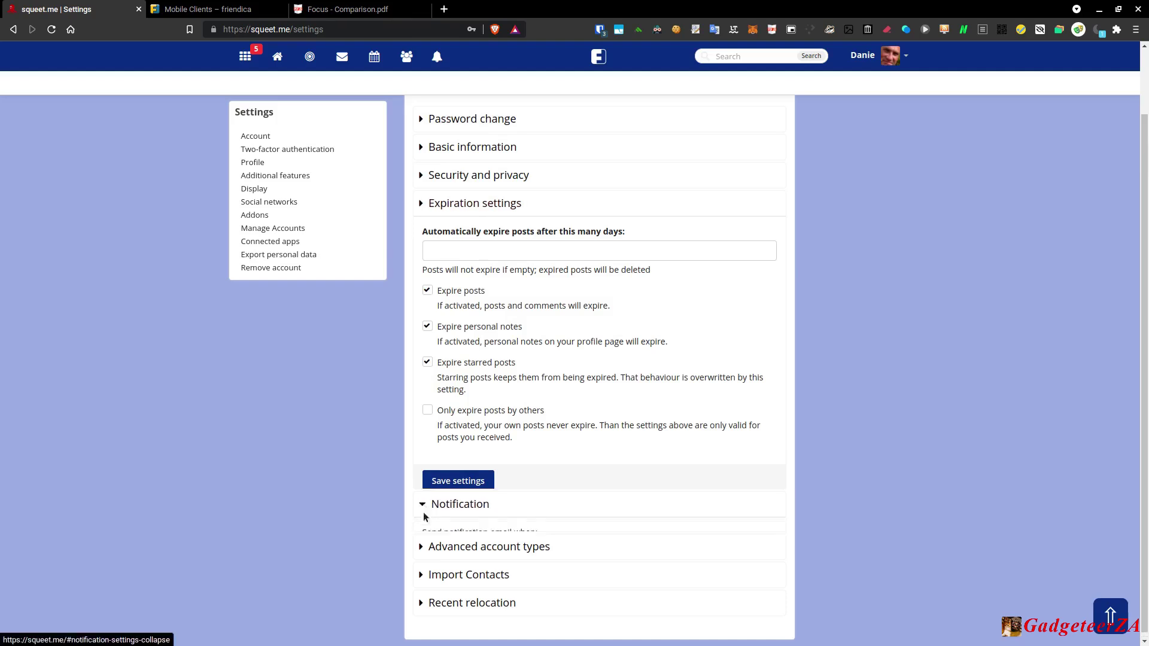
scroll(524, 458, "down", 2)
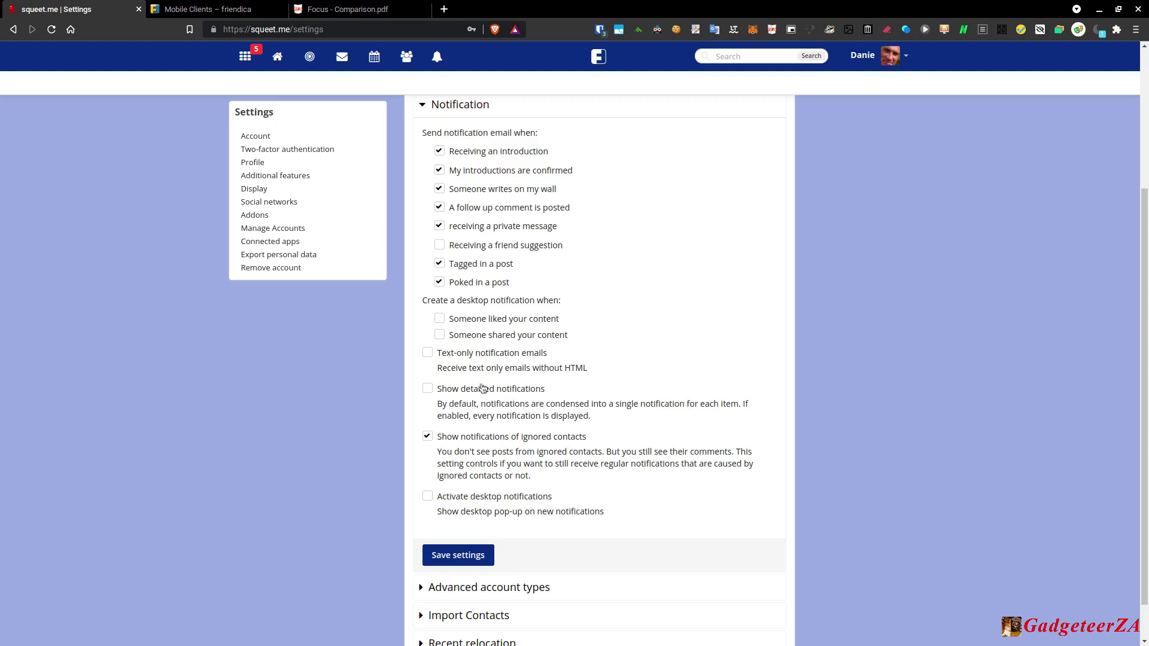
scroll(606, 498, "down", 1)
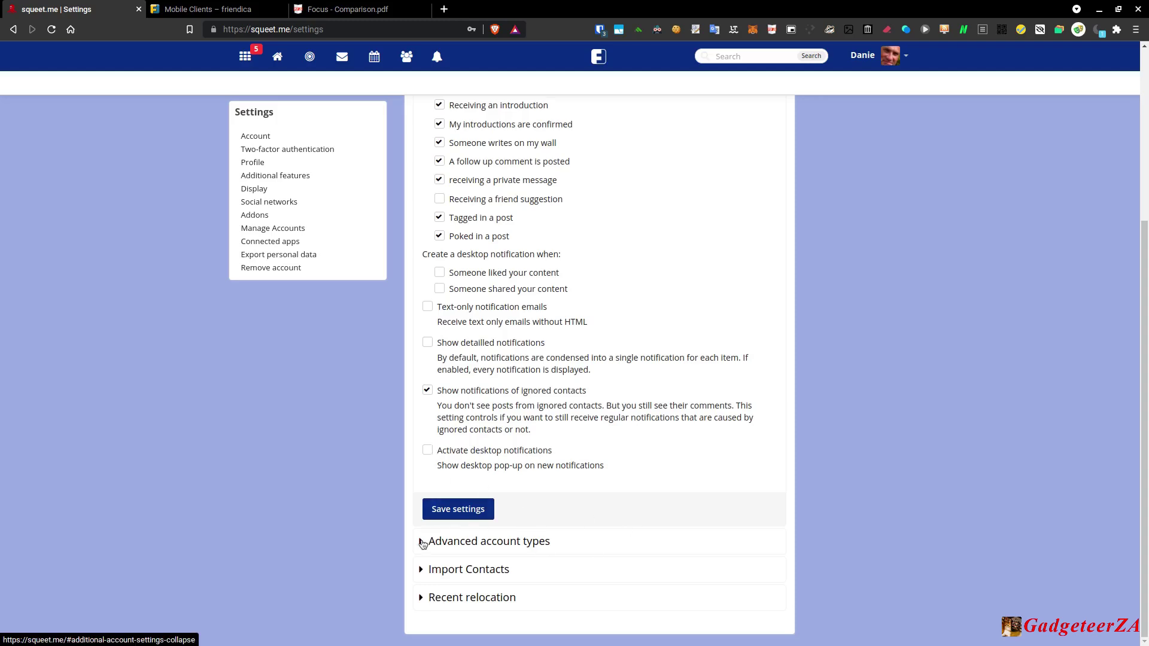
Compare the Organisation Page and Community Forum options under Advanced account types, and set the type back to Personal Page.
left_click(427, 541)
scroll(431, 389, "down", 1)
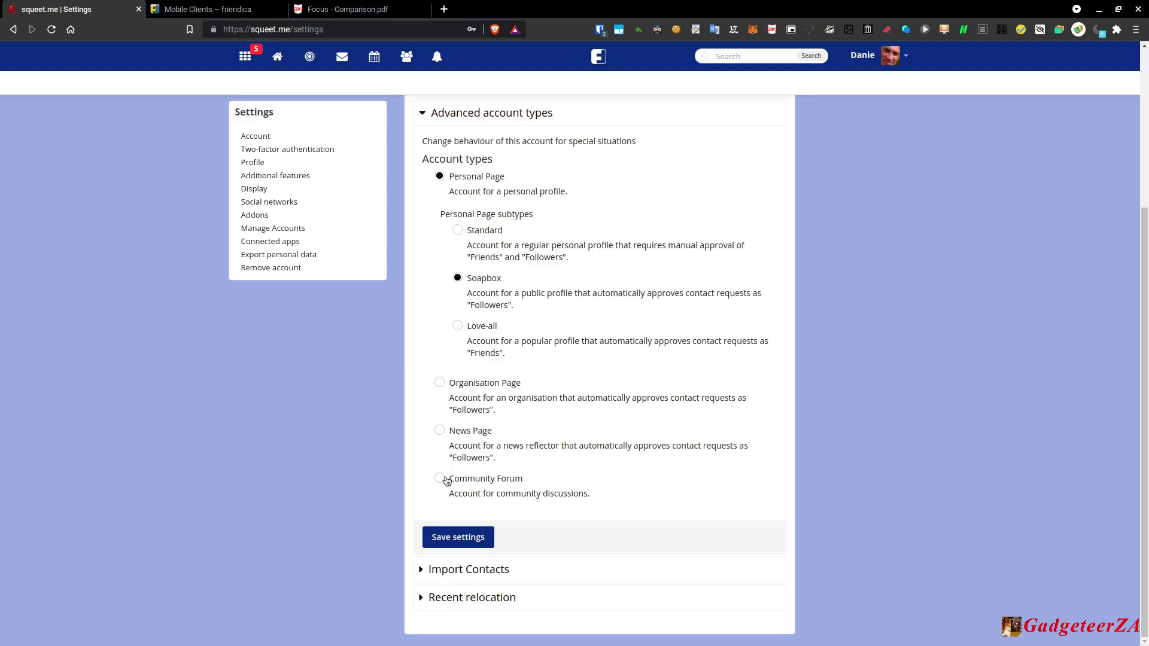
left_click(439, 383)
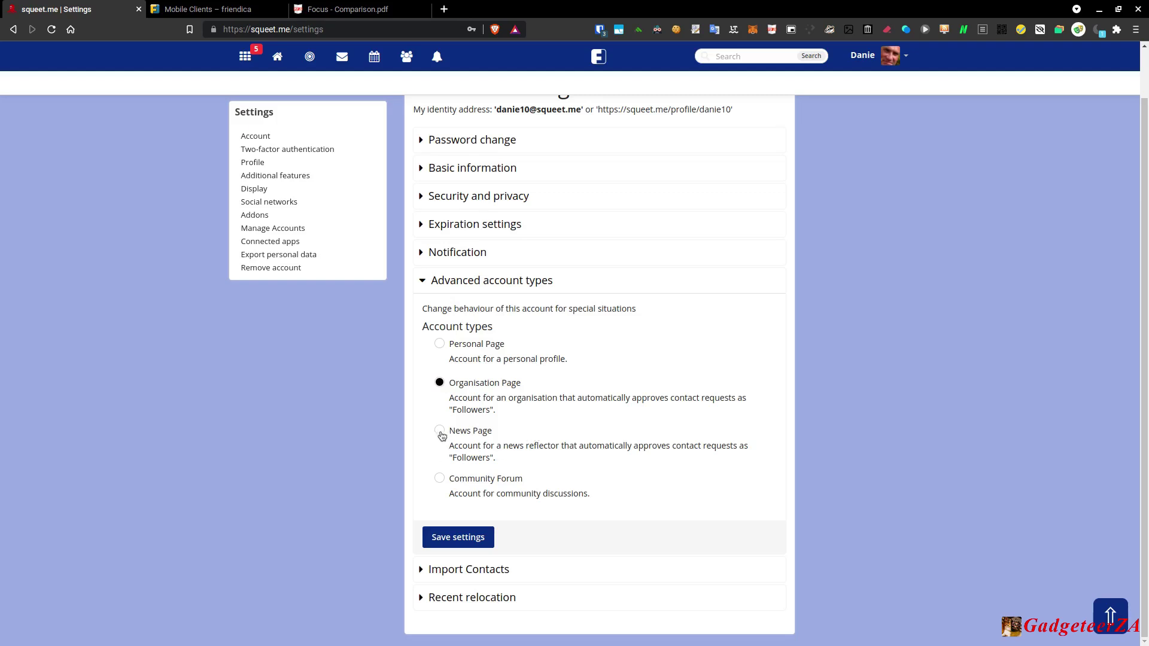
left_click(440, 478)
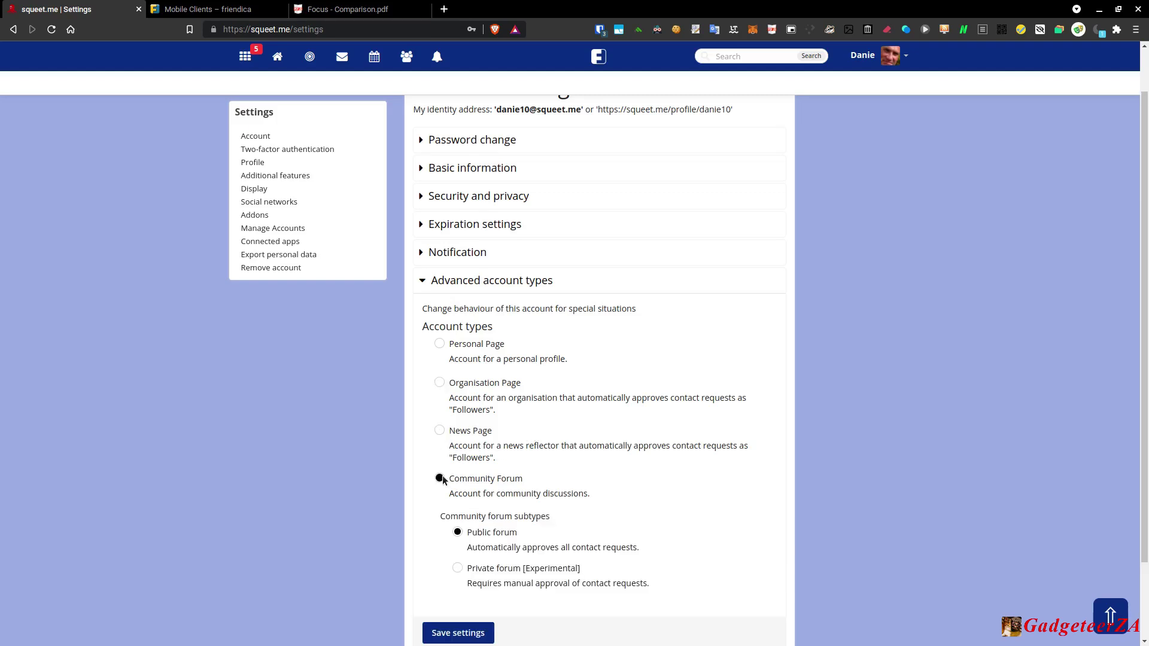
scroll(497, 411, "down", 1)
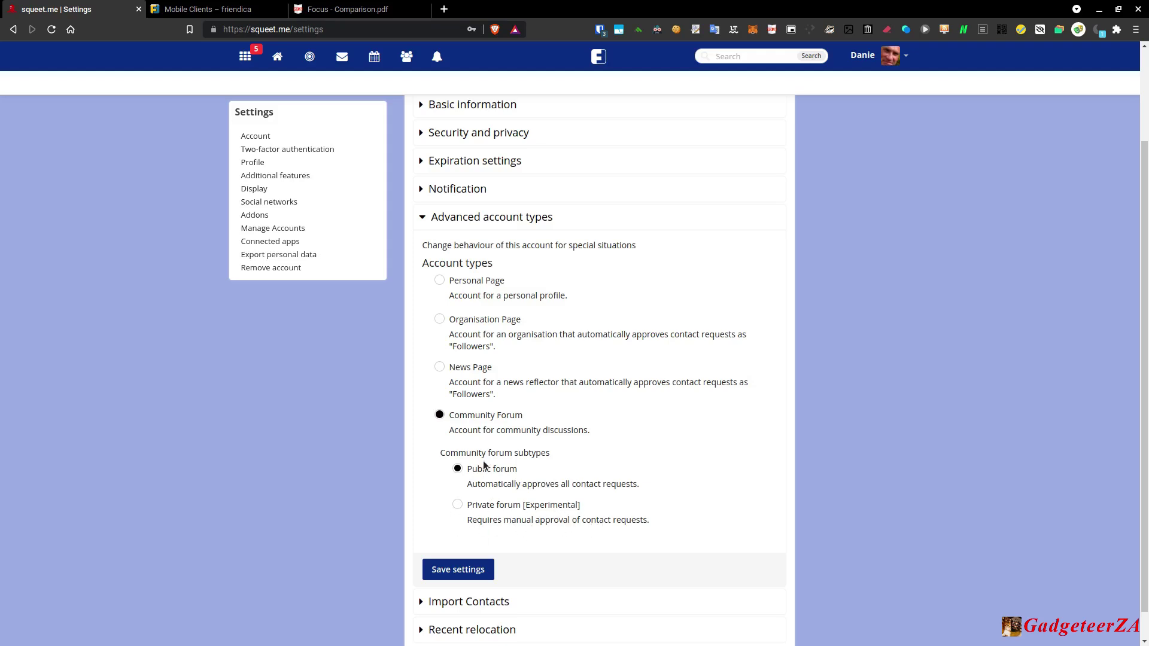
scroll(473, 431, "up", 2)
left_click(441, 344)
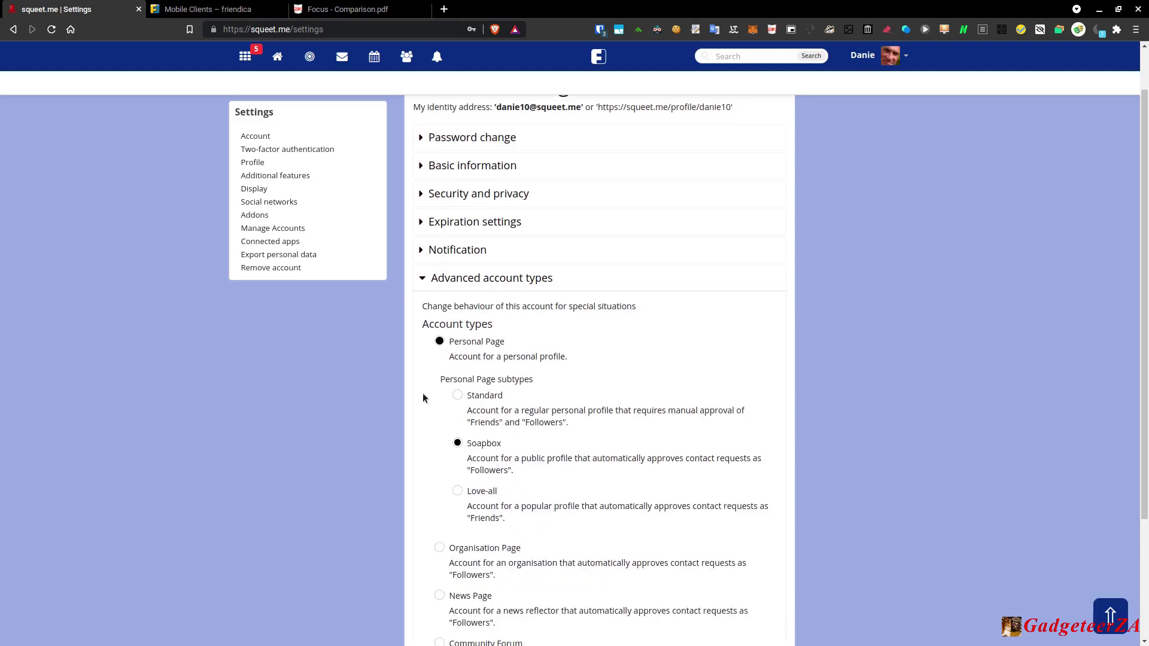
View the Import Contacts and Recent relocation sections of the account settings.
scroll(422, 395, "down", 5)
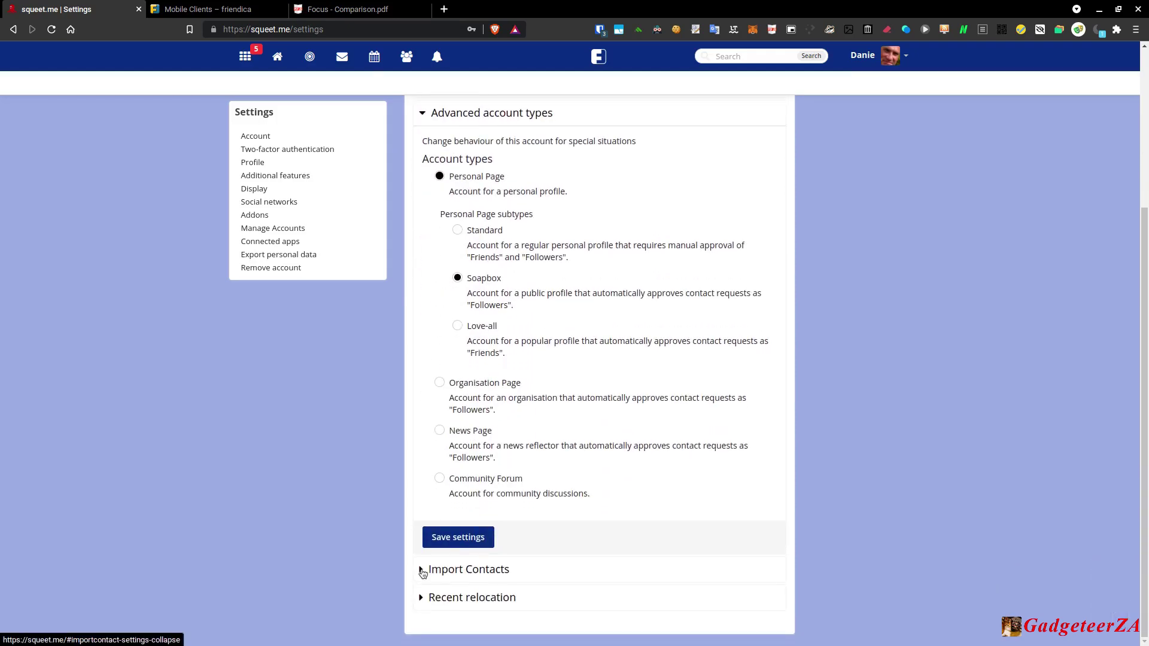
left_click(420, 569)
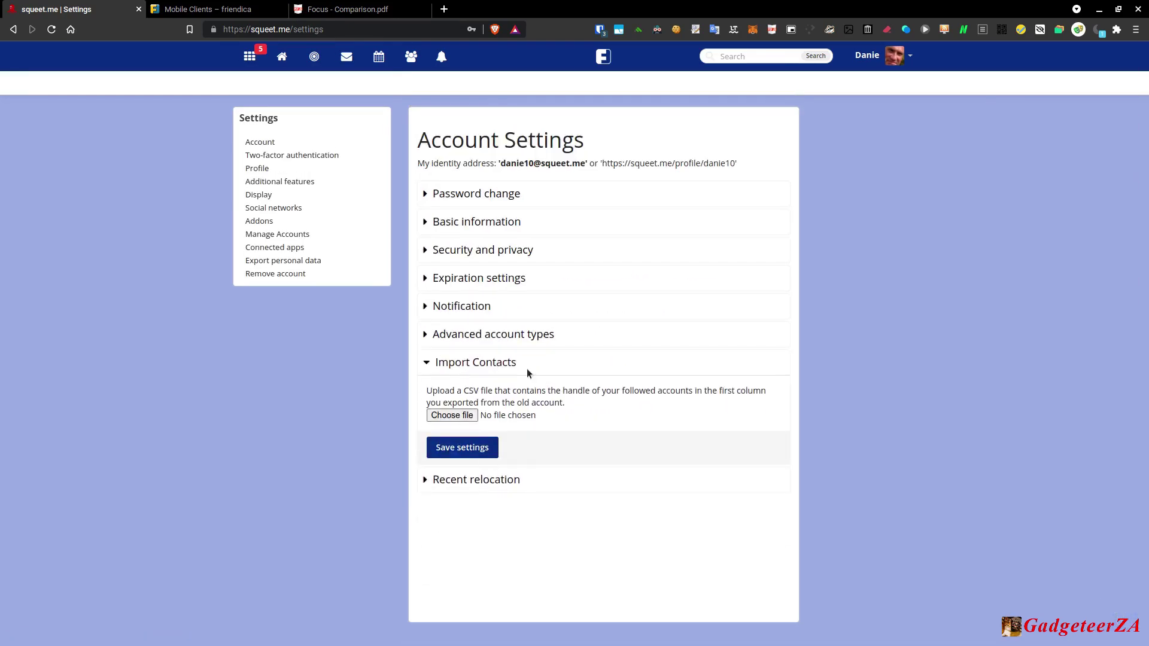
left_click(425, 481)
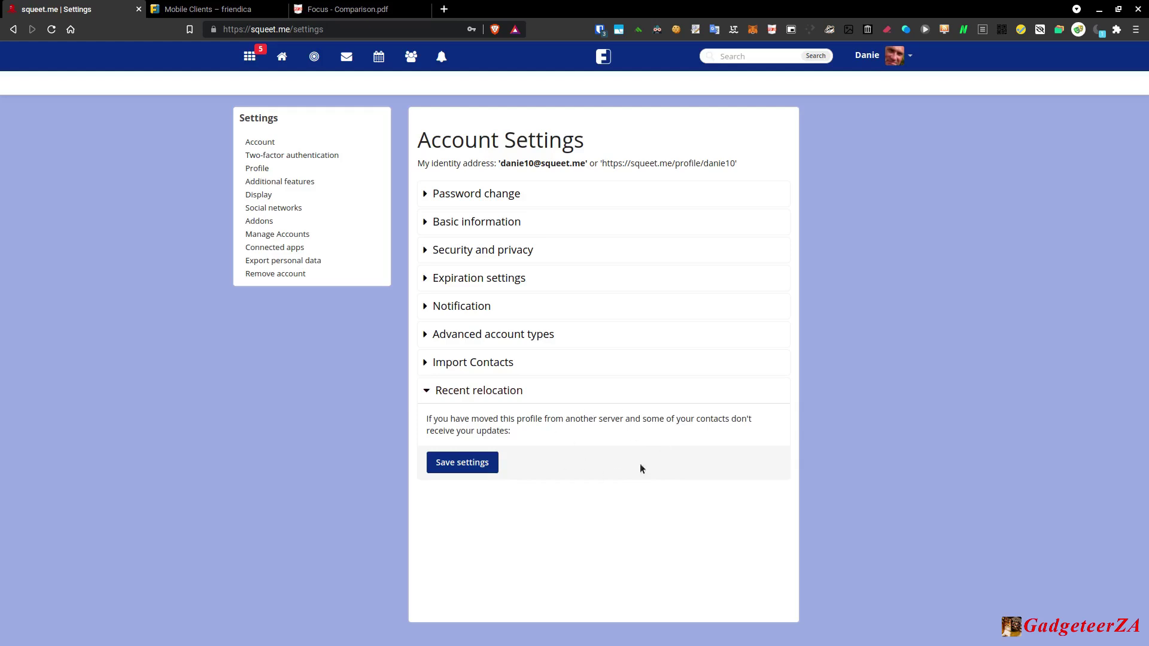
View the Two-factor authentication settings and open the Profile settings page.
left_click(284, 156)
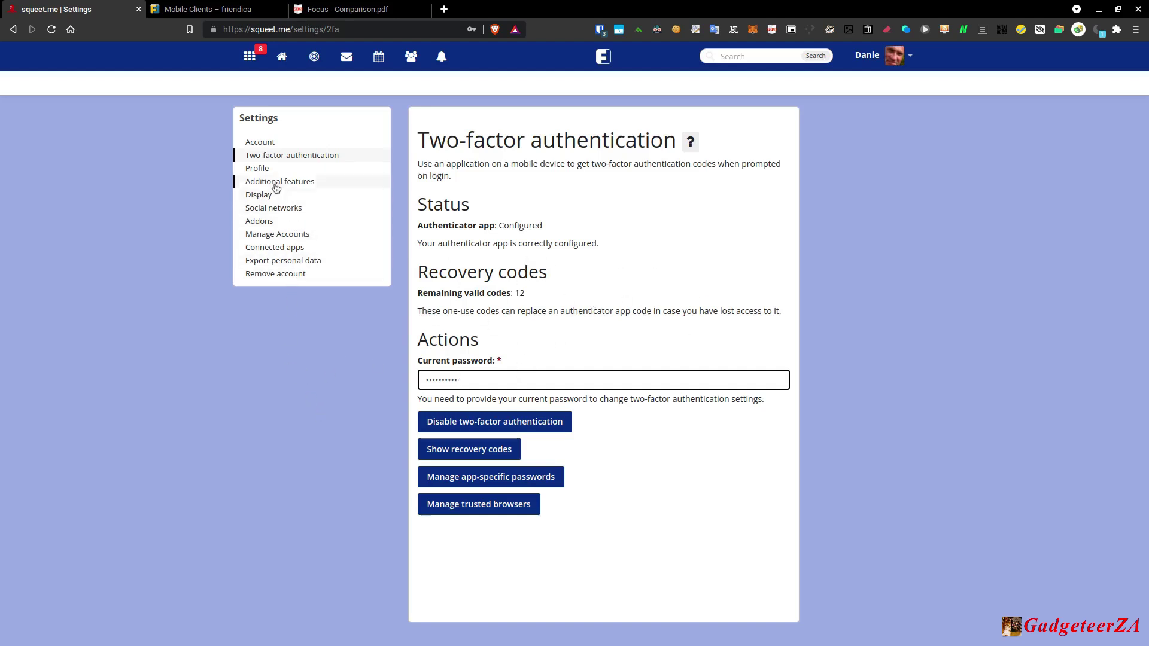
left_click(261, 170)
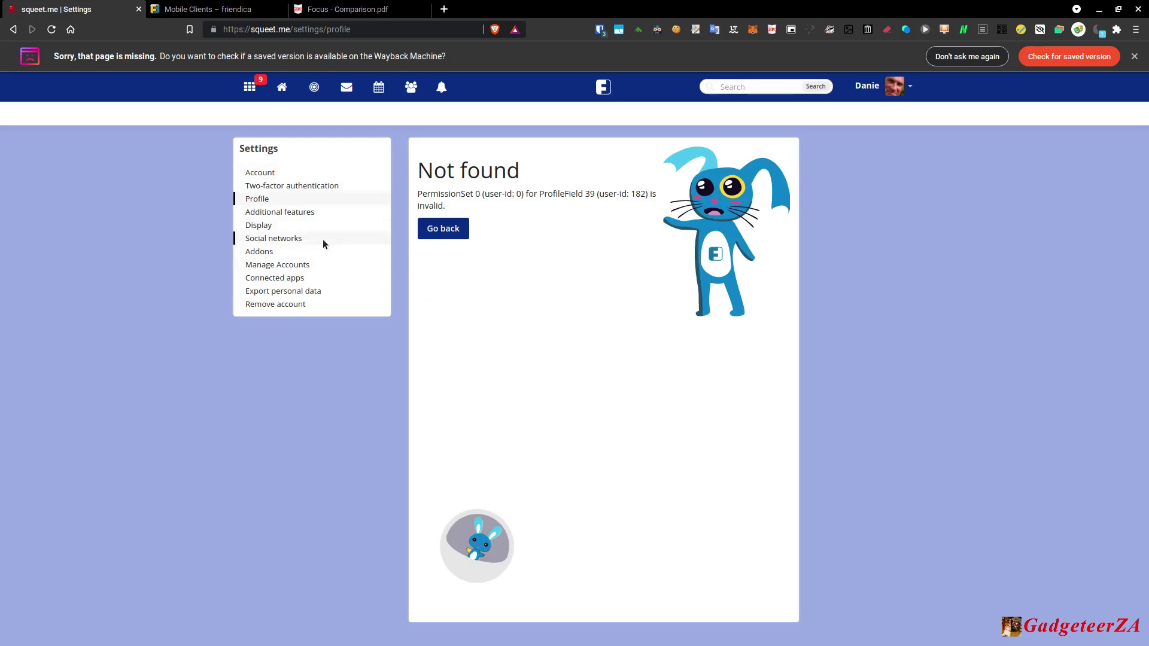
Review the Additional Features settings for General, Post composition, Post/Comment tools and Advanced profiles.
left_click(263, 213)
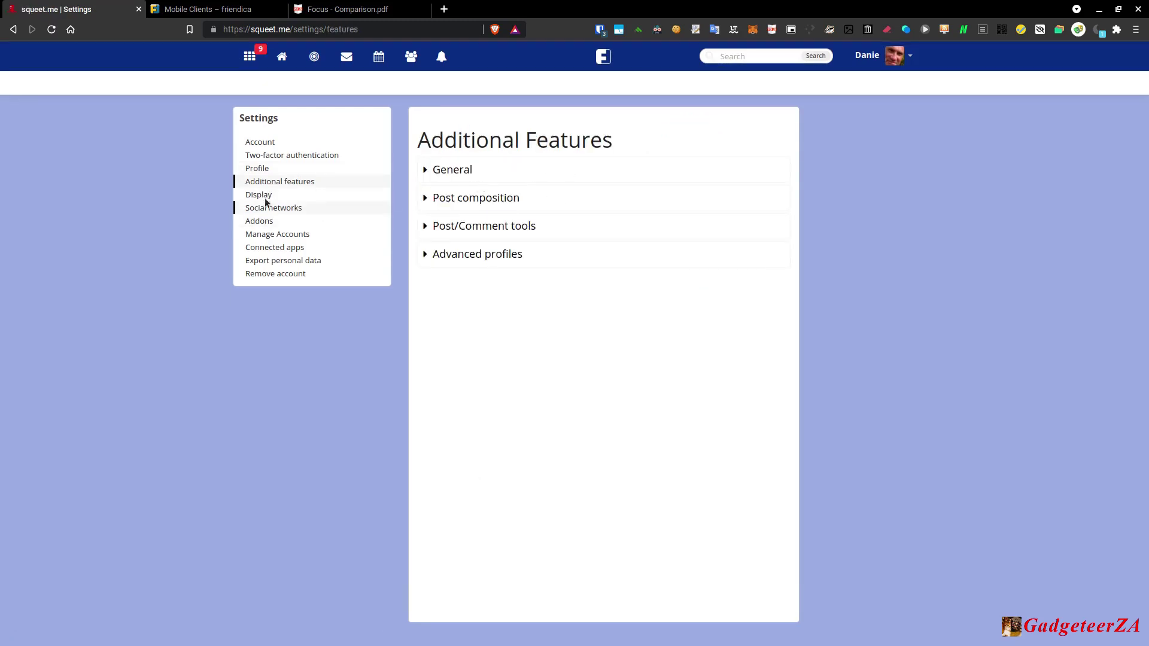
left_click(426, 171)
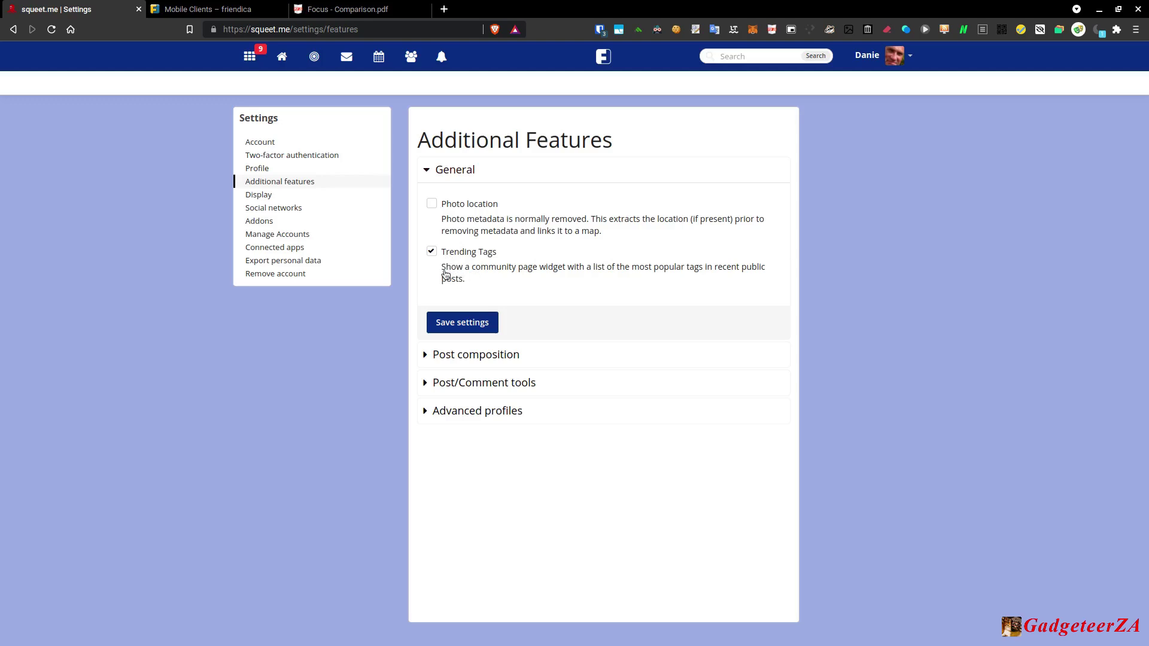
left_click(425, 355)
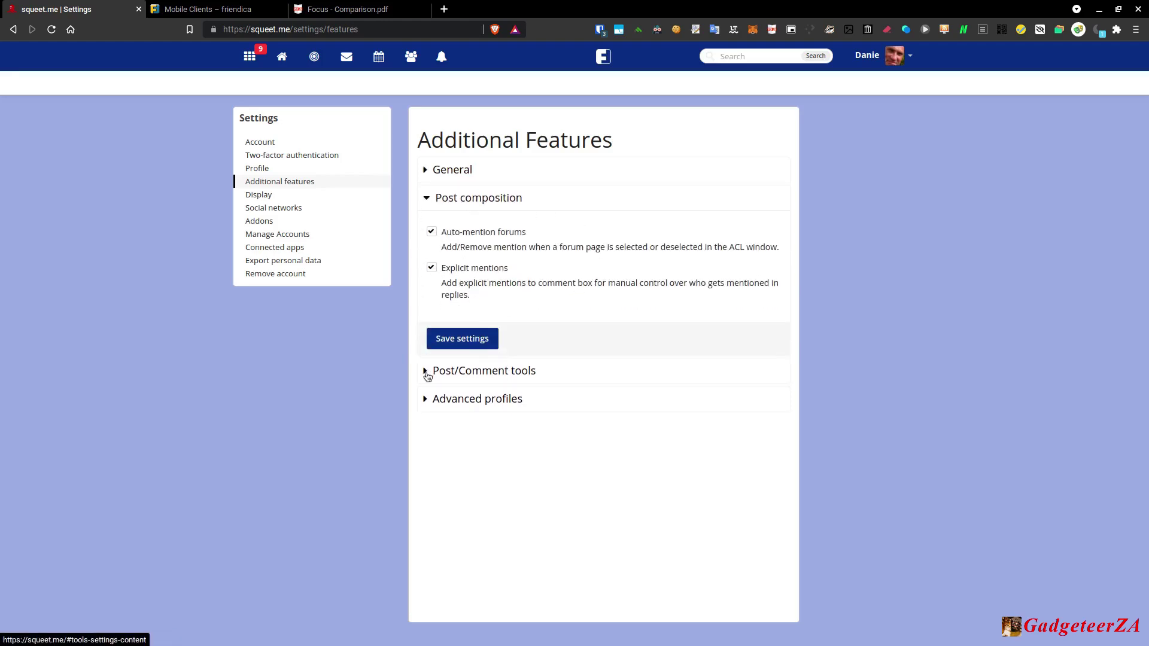
left_click(425, 371)
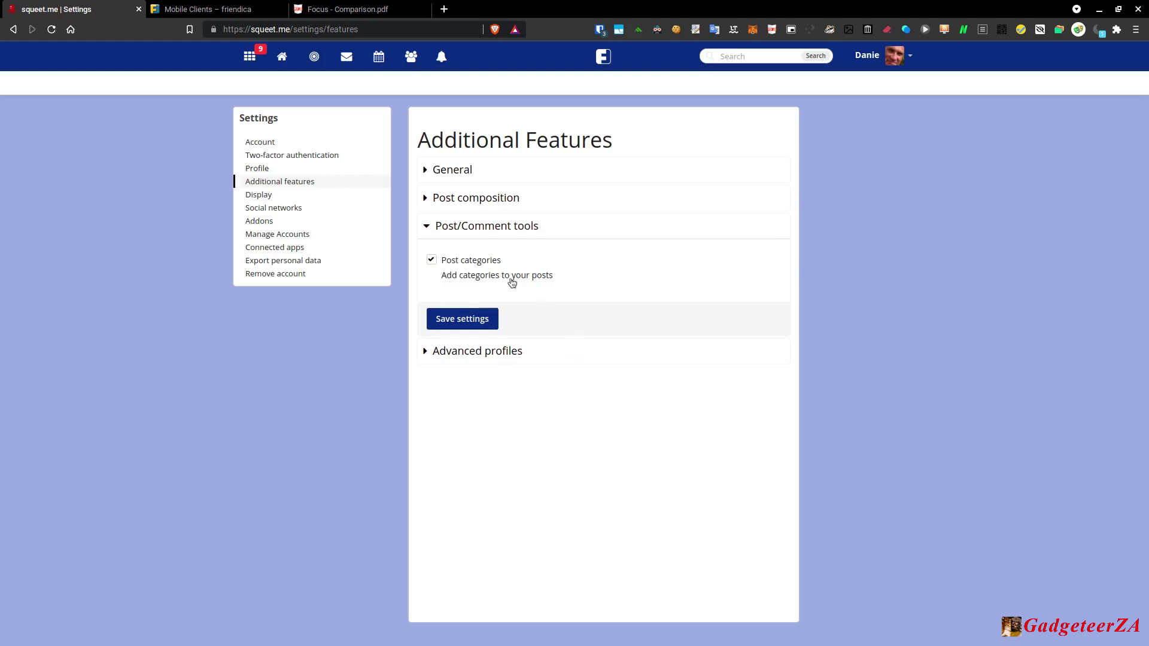
left_click(426, 352)
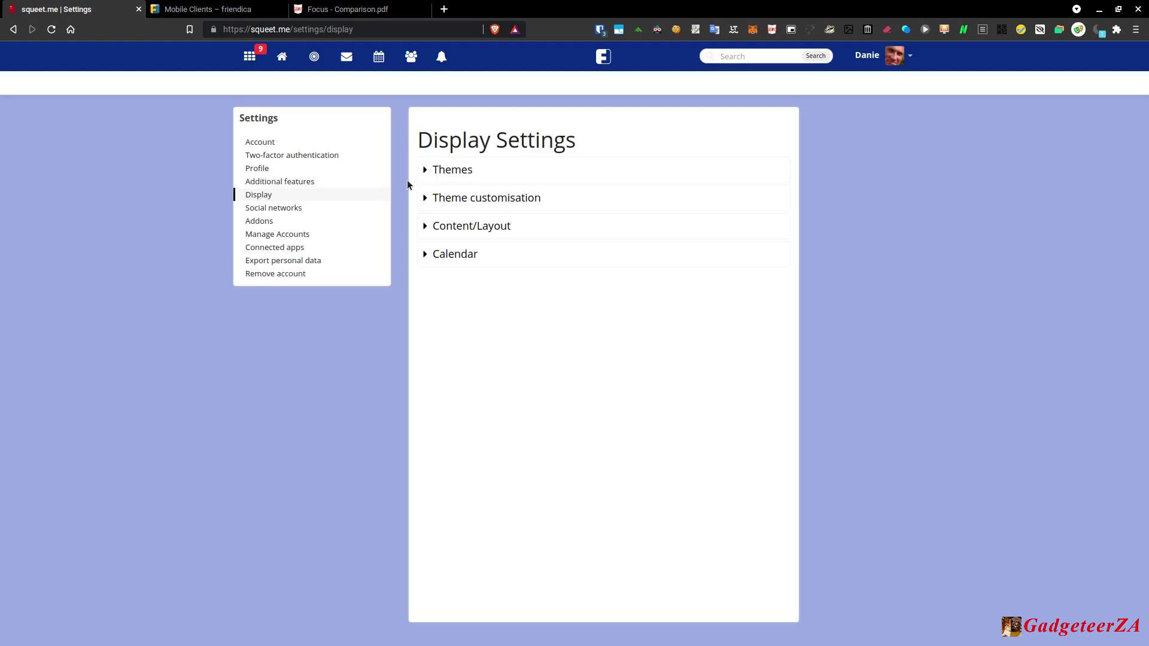
In the Display settings, view the available display themes and keep Frio selected.
left_click(426, 172)
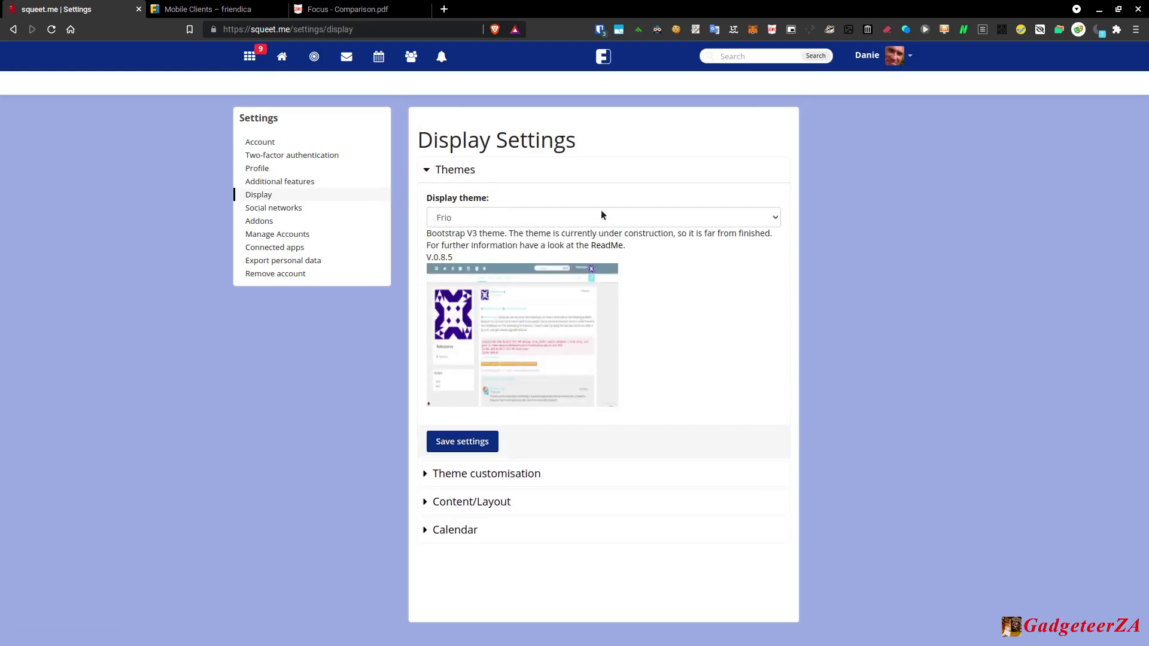
left_click(775, 219)
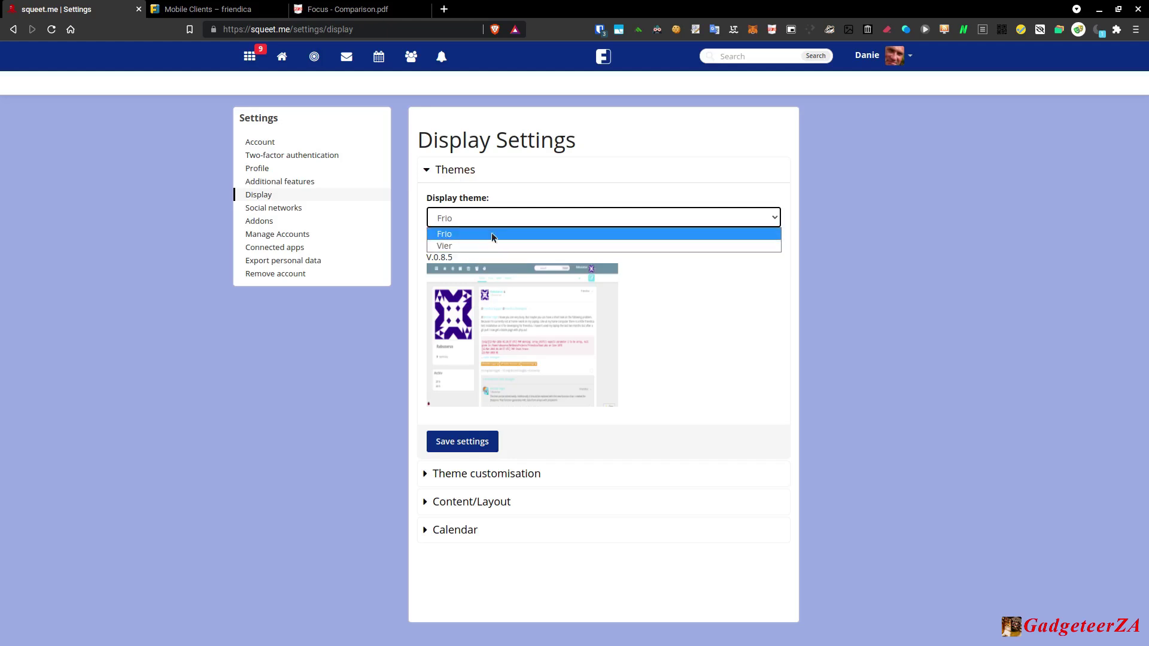
left_click(672, 160)
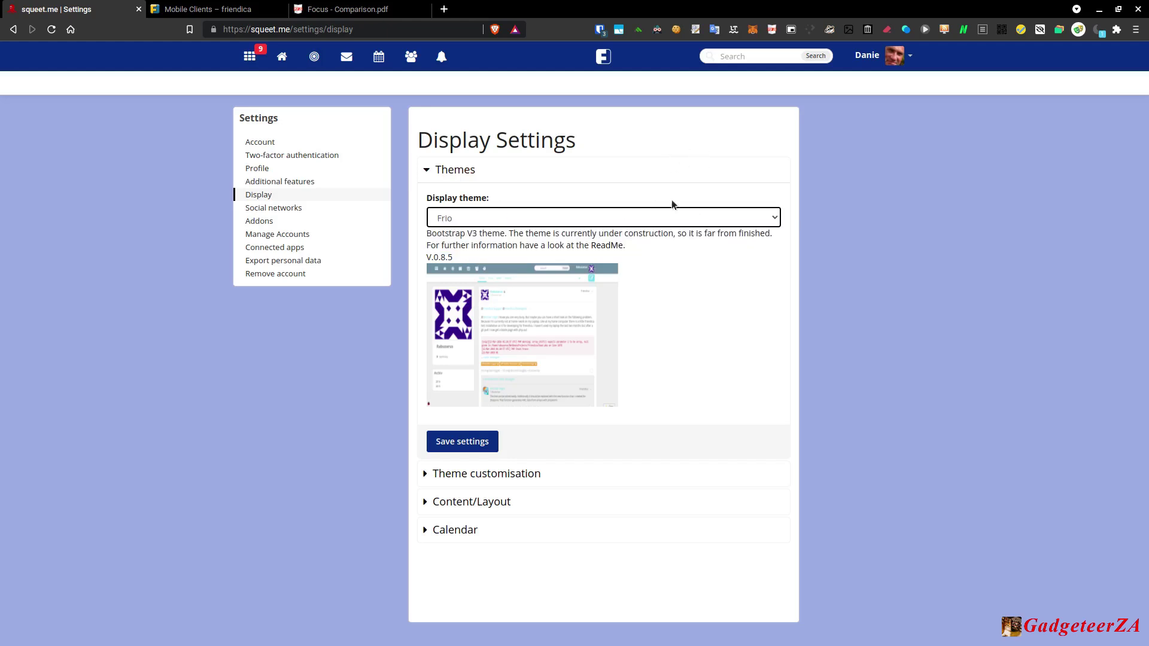
left_click(477, 218)
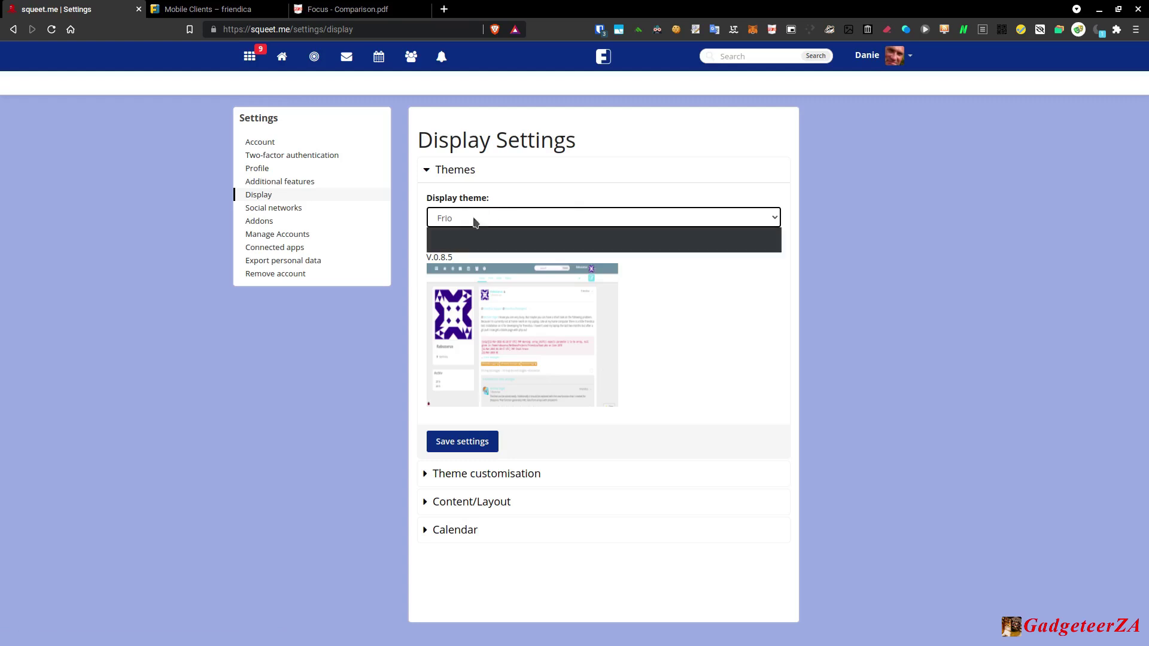
left_click(480, 224)
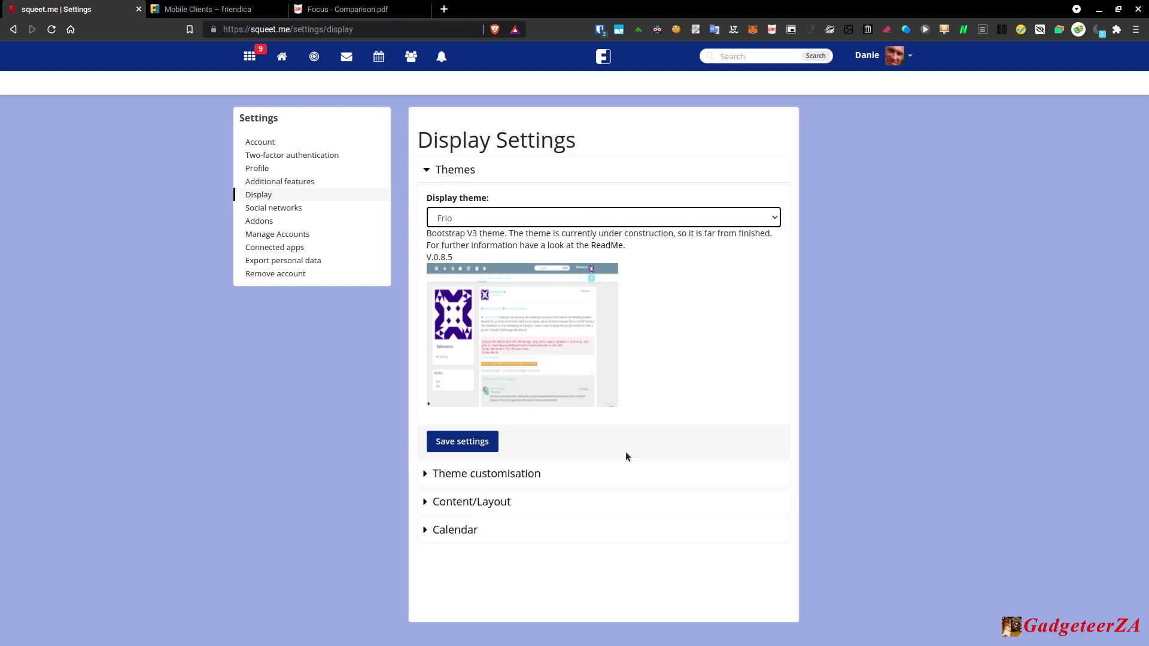
Examine the Theme customisation options, including the color scheme choices, keeping the Custom scheme selected.
left_click(425, 475)
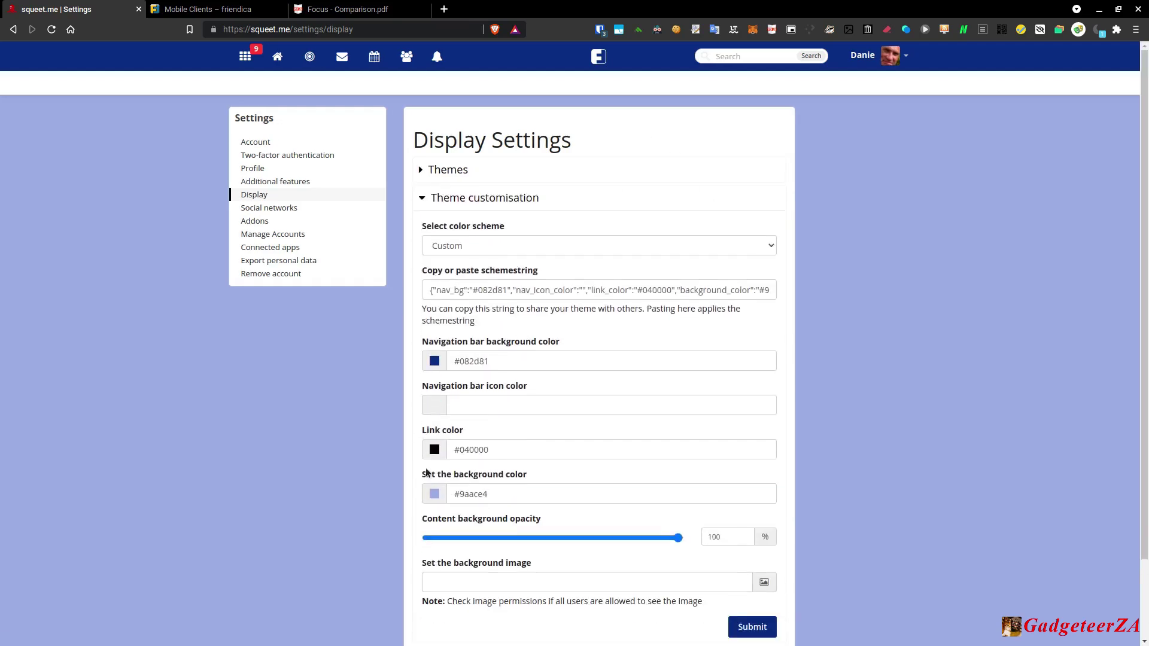
scroll(404, 435, "down", 1)
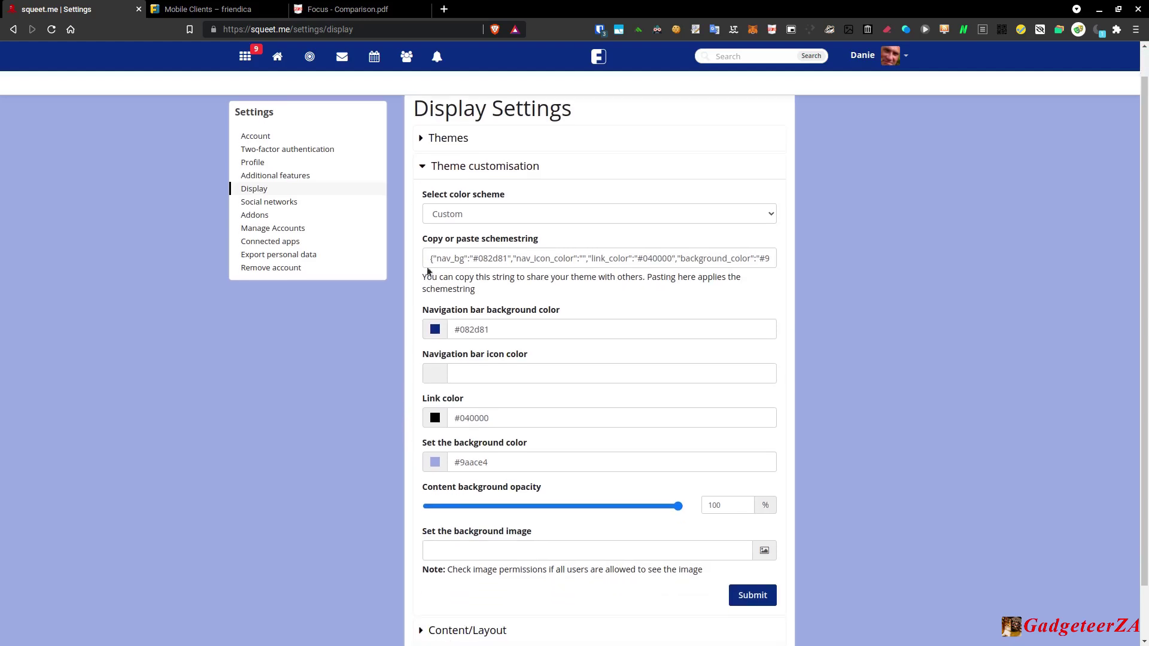
left_click(765, 216)
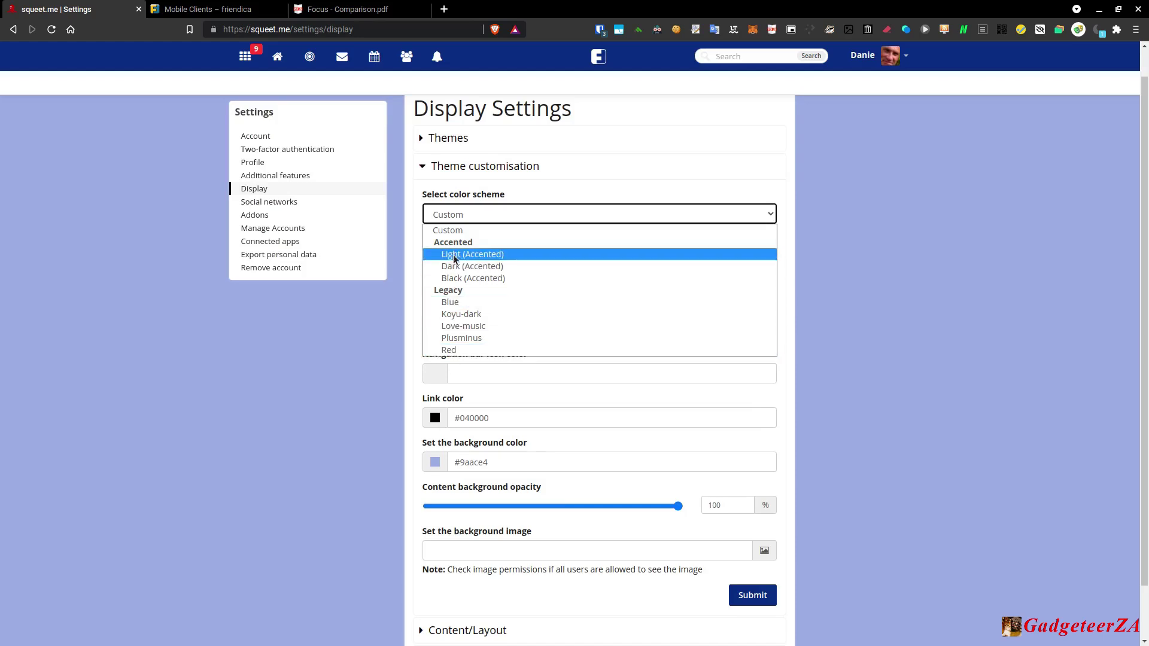
left_click(636, 156)
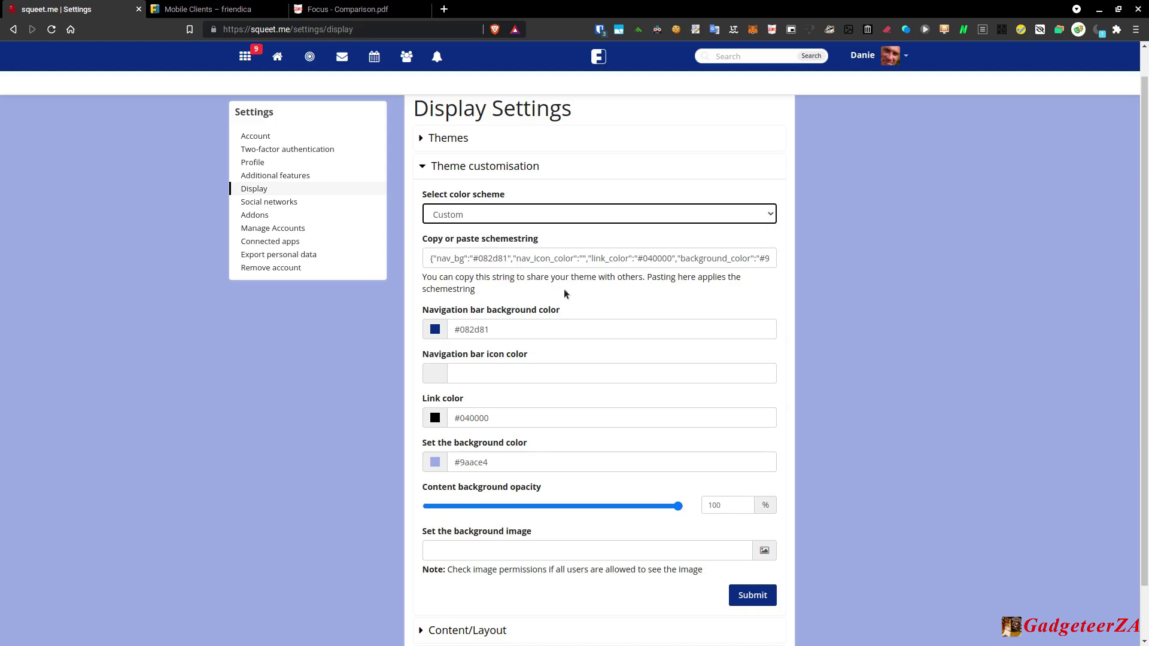
scroll(564, 293, "down", 1)
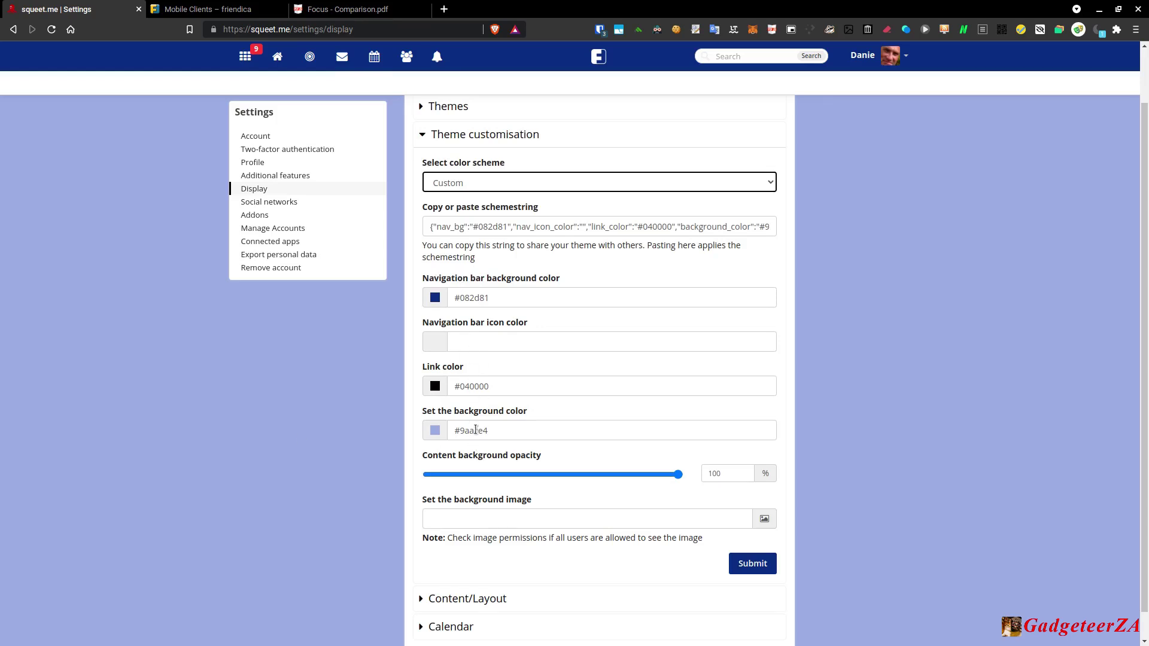
scroll(479, 431, "down", 1)
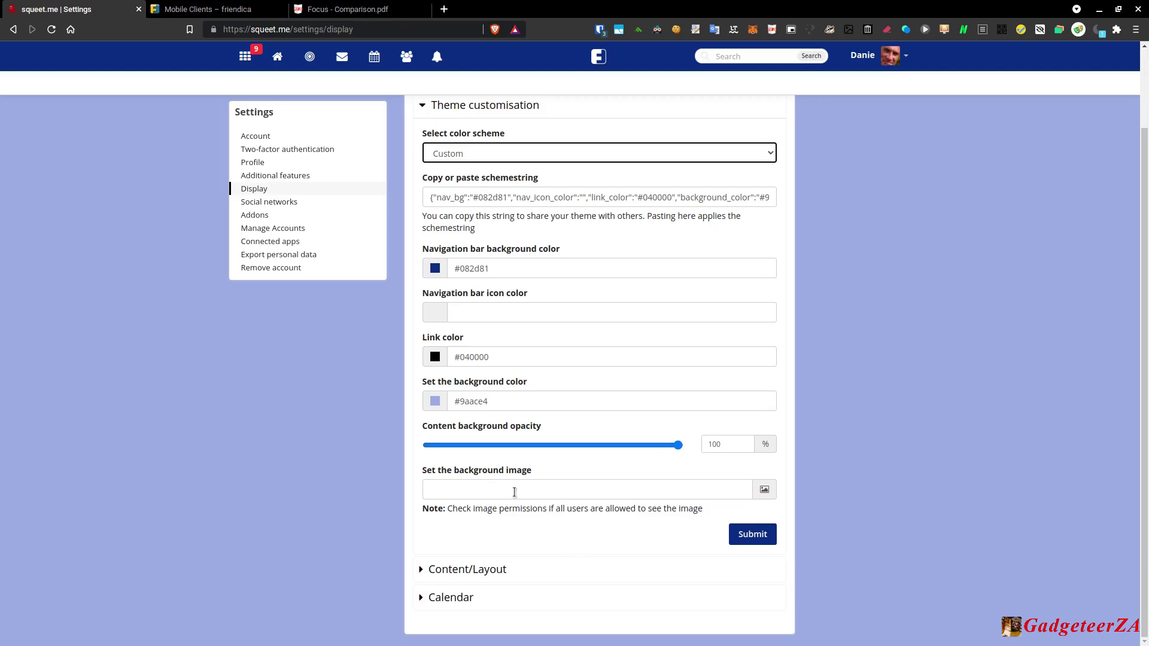
Review the Content/Layout display settings, and check the week start options in the Calendar section, keeping Monday selected.
left_click(423, 572)
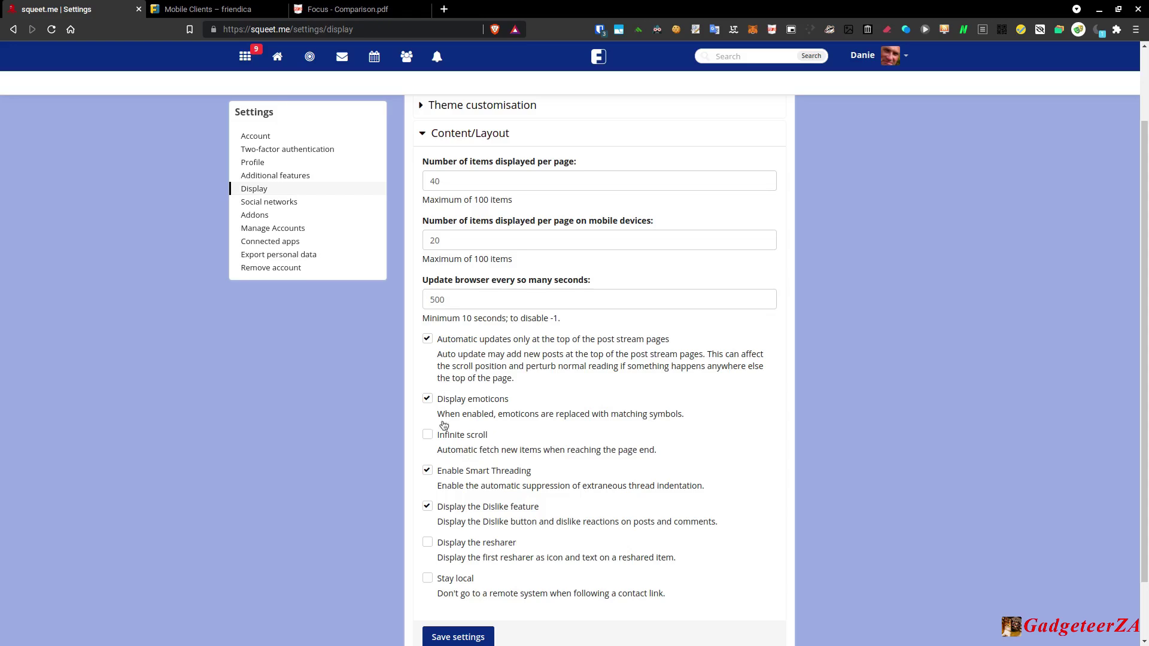
scroll(447, 458, "down", 1)
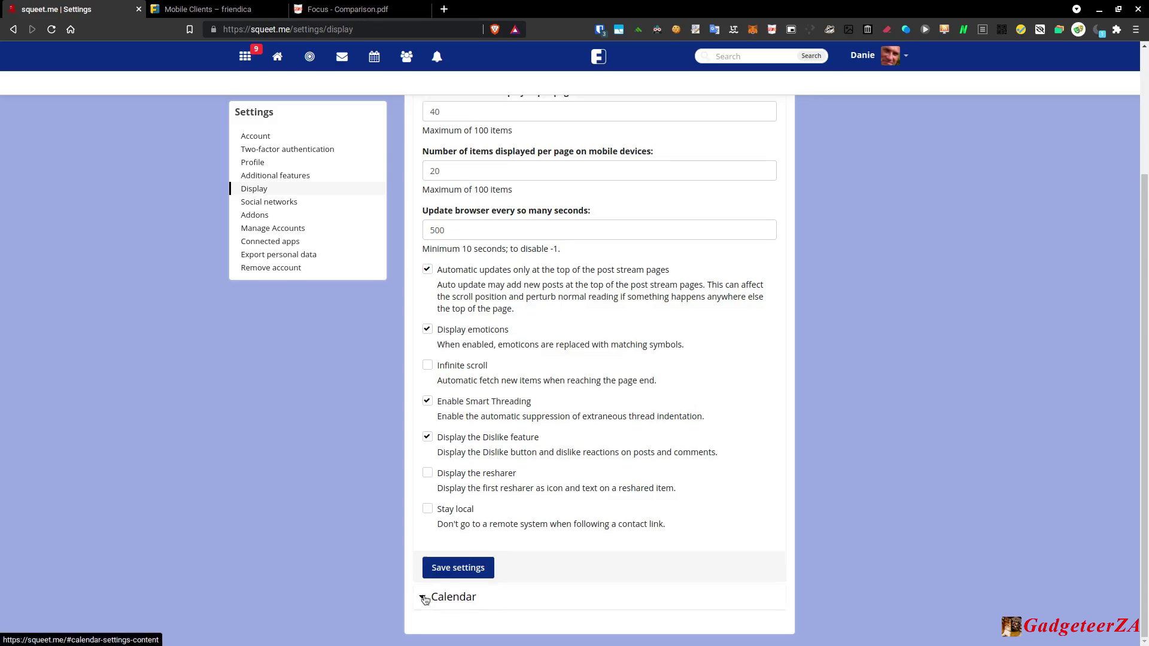
left_click(422, 598)
left_click(469, 304)
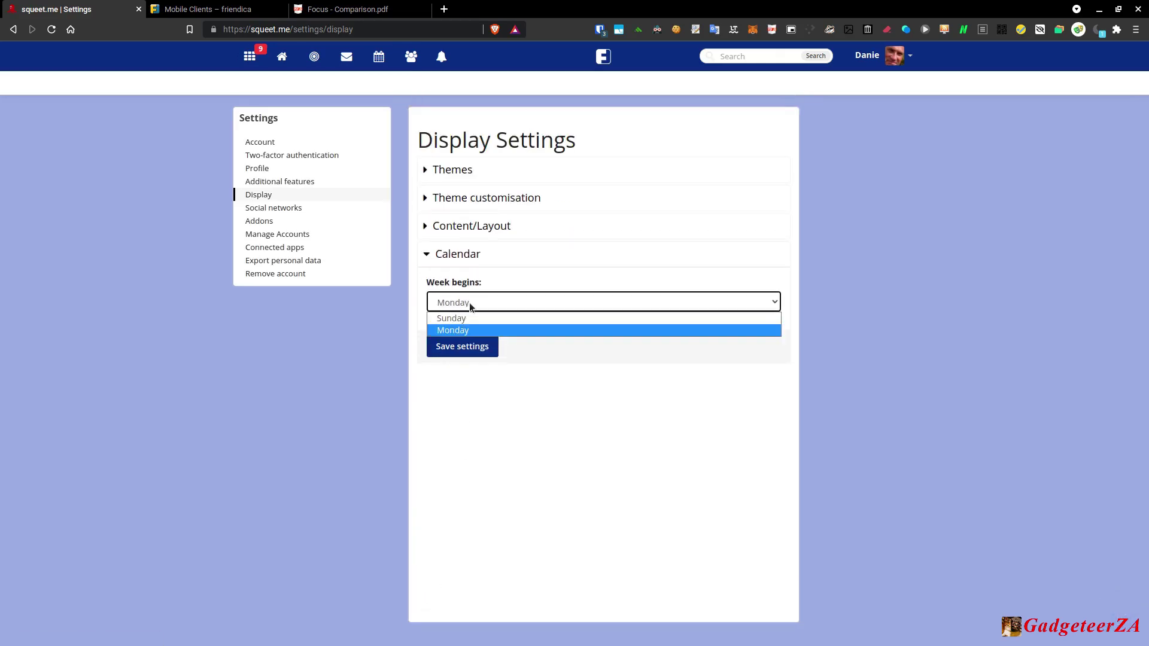
left_click(470, 304)
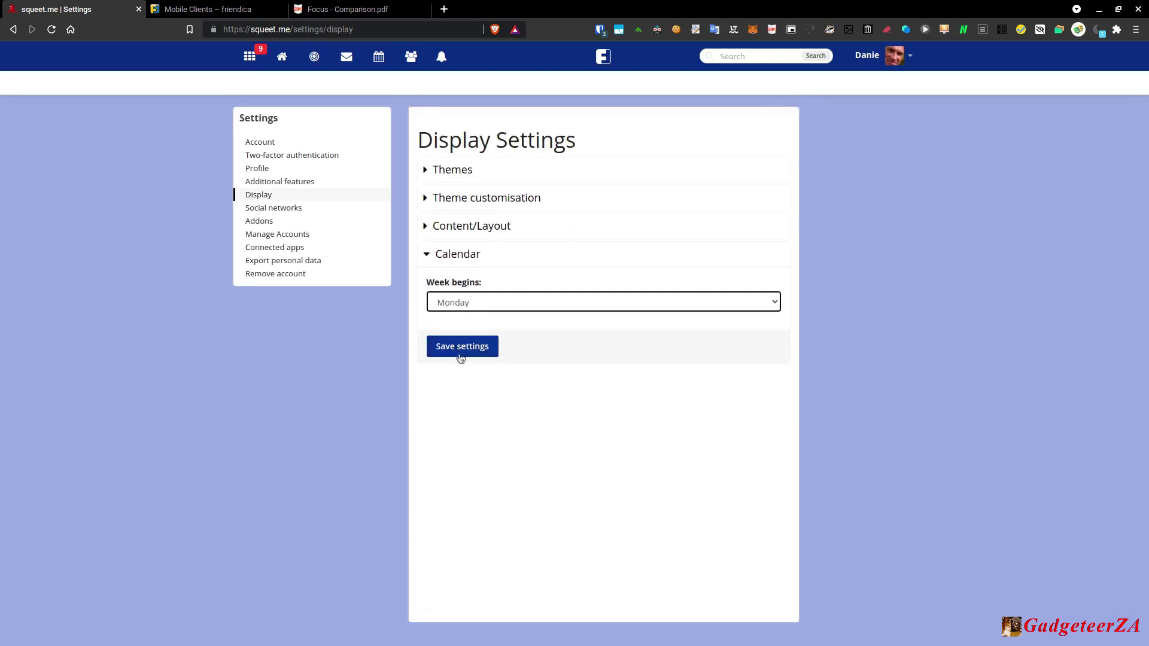
Open the Social networks settings and review the General Social Media Settings section, collapsing it when finished.
left_click(267, 209)
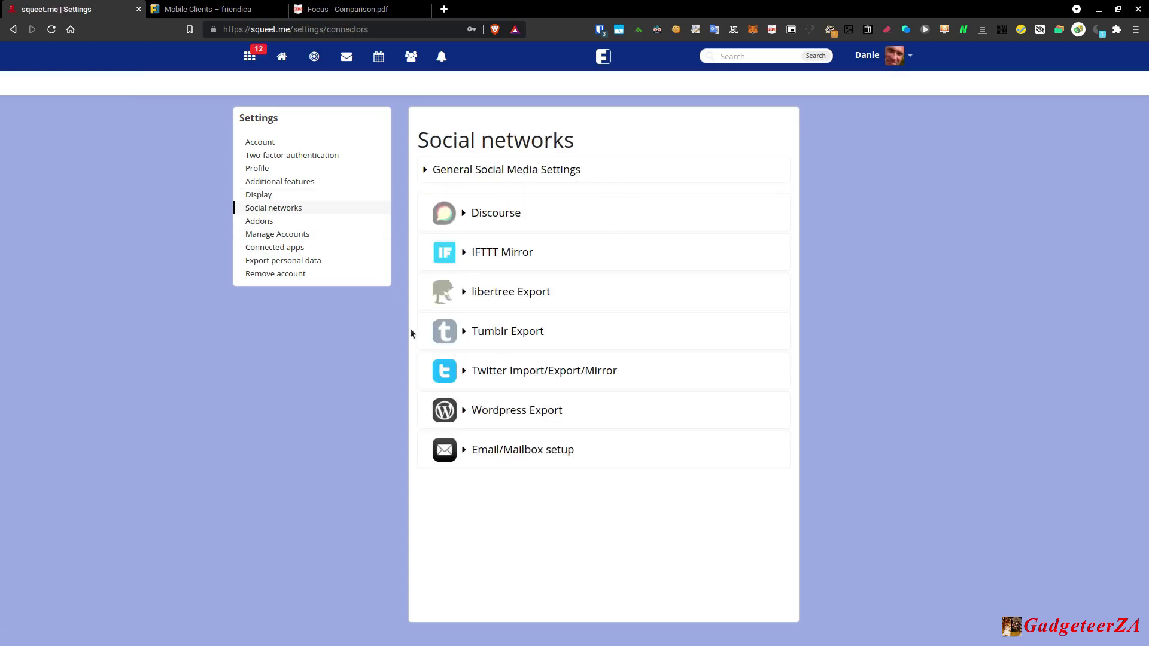
left_click(426, 170)
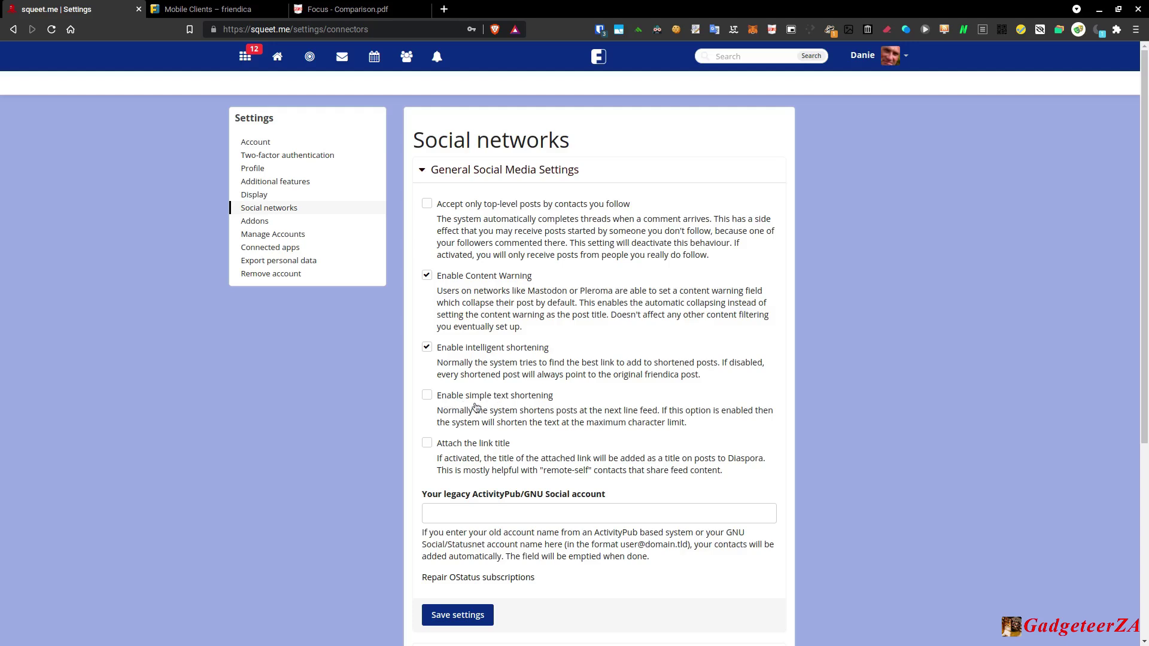
scroll(576, 446, "down", 3)
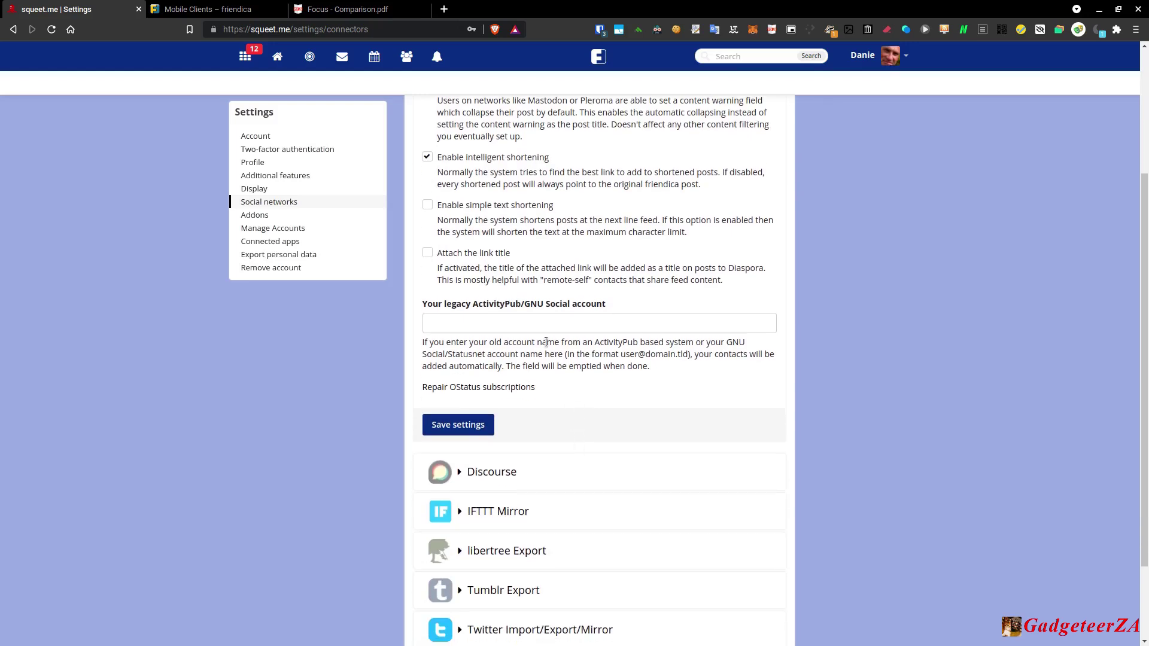
scroll(525, 339, "up", 3)
left_click(423, 171)
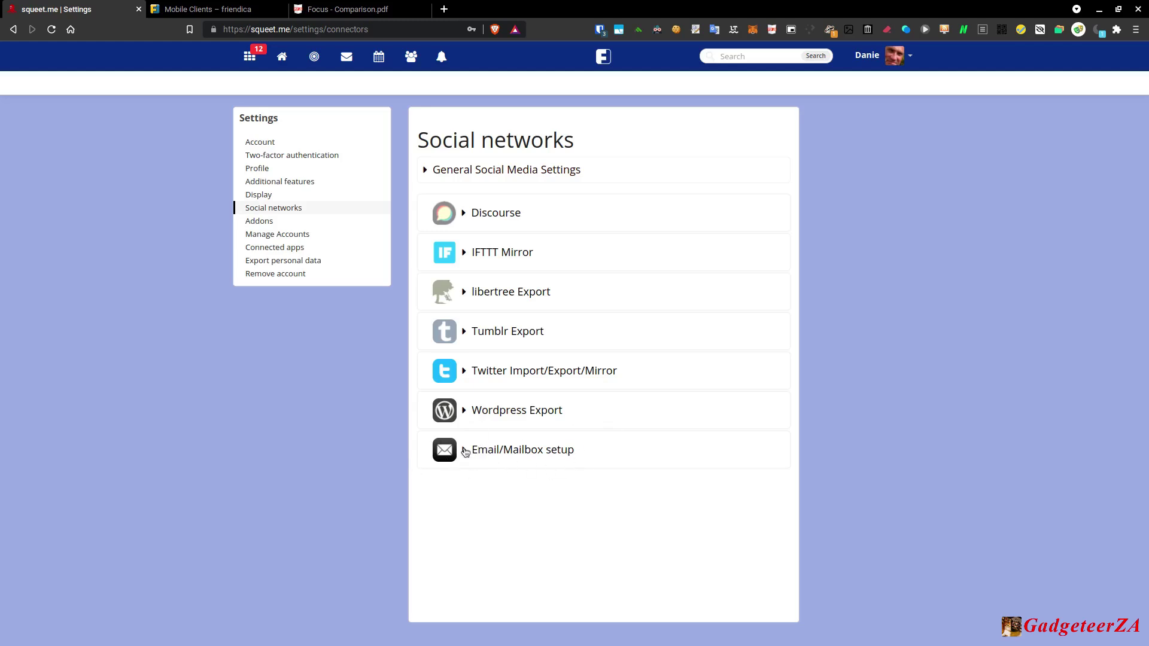
In the Addons settings, view the Advanced Content Filter page and the Blockem section.
left_click(260, 225)
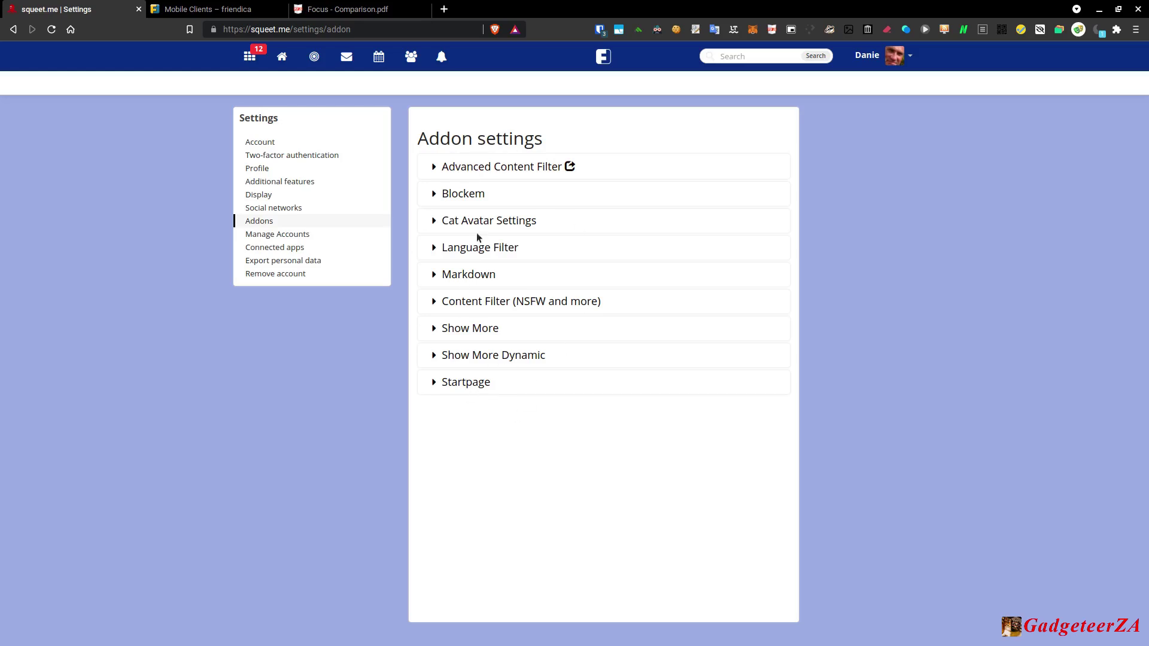
left_click(551, 170)
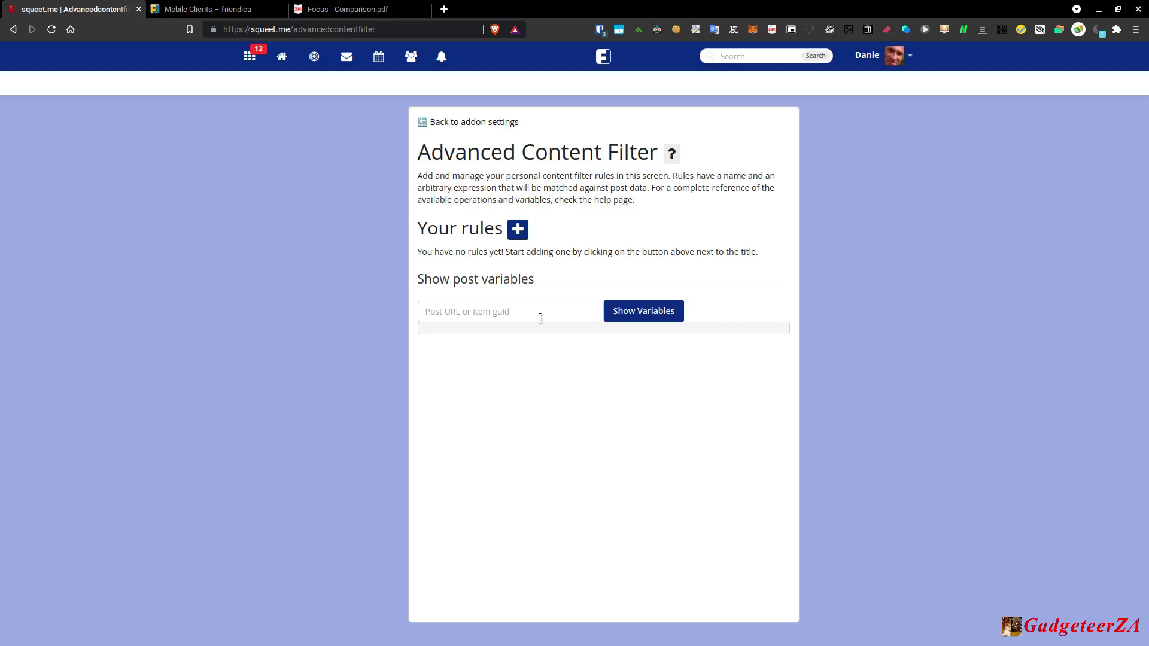
left_click(450, 123)
left_click(461, 195)
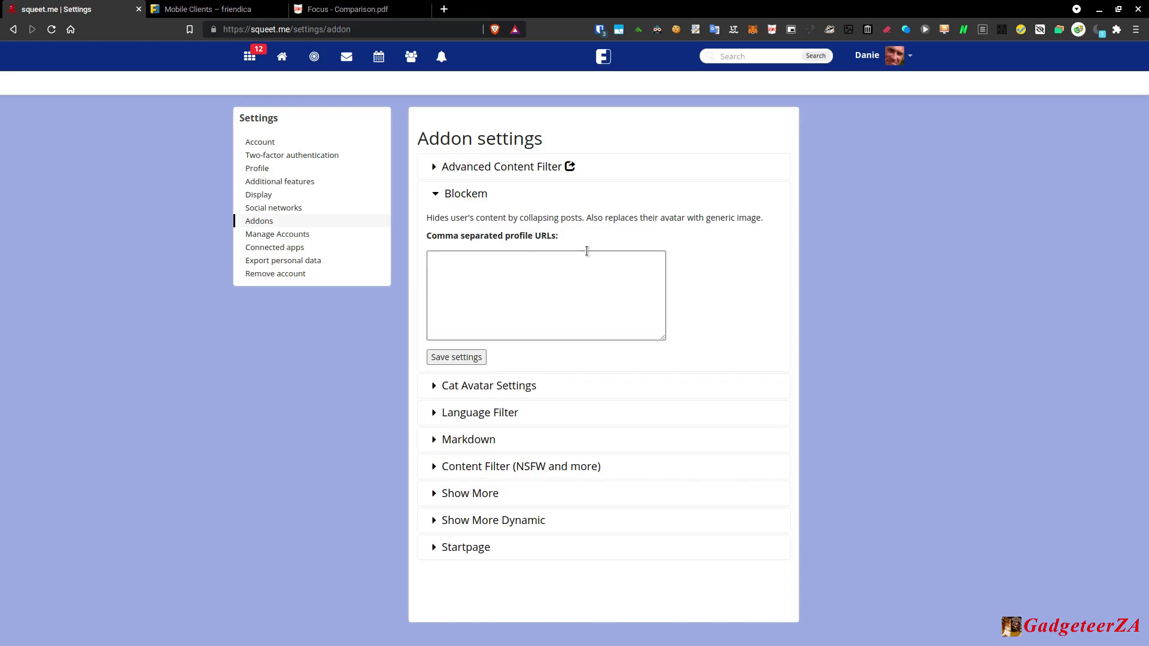
left_click(473, 261)
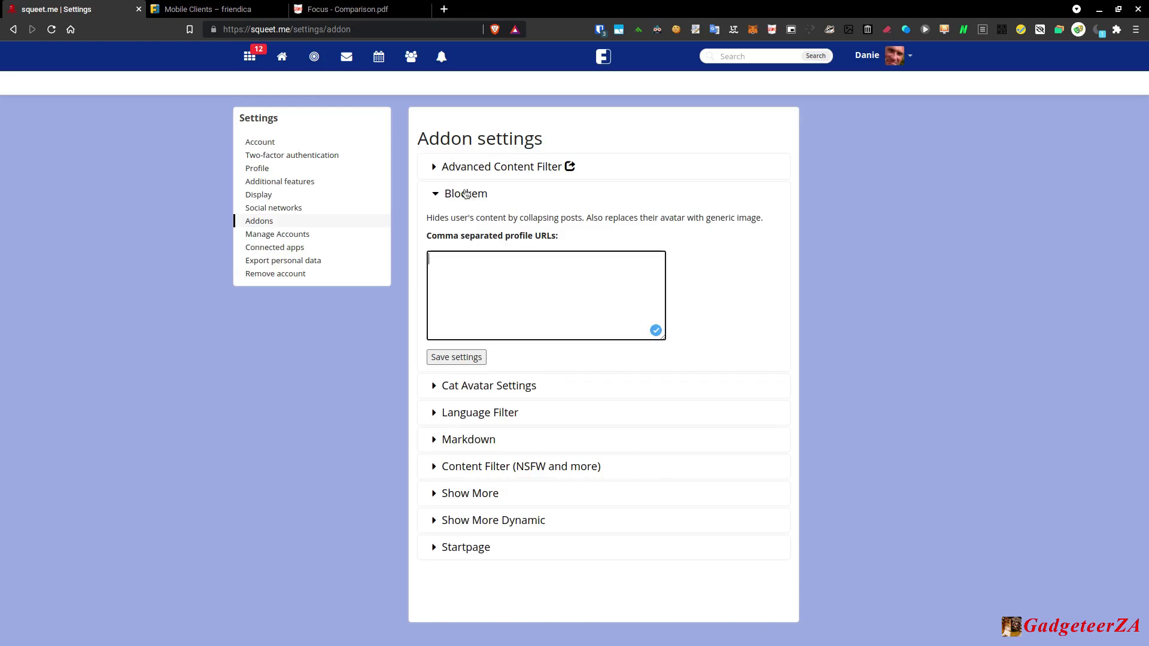
left_click(466, 194)
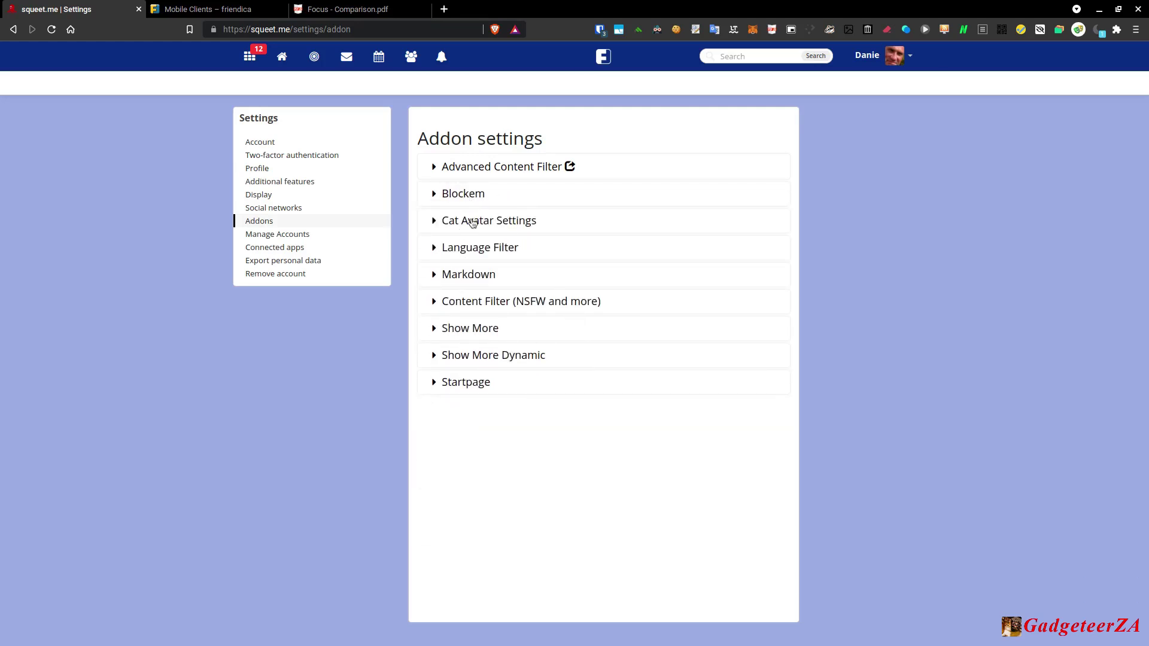
Review the Cat Avatar, Language Filter and Markdown addon settings, collapsing each section after viewing it.
left_click(472, 223)
left_click(473, 223)
left_click(469, 248)
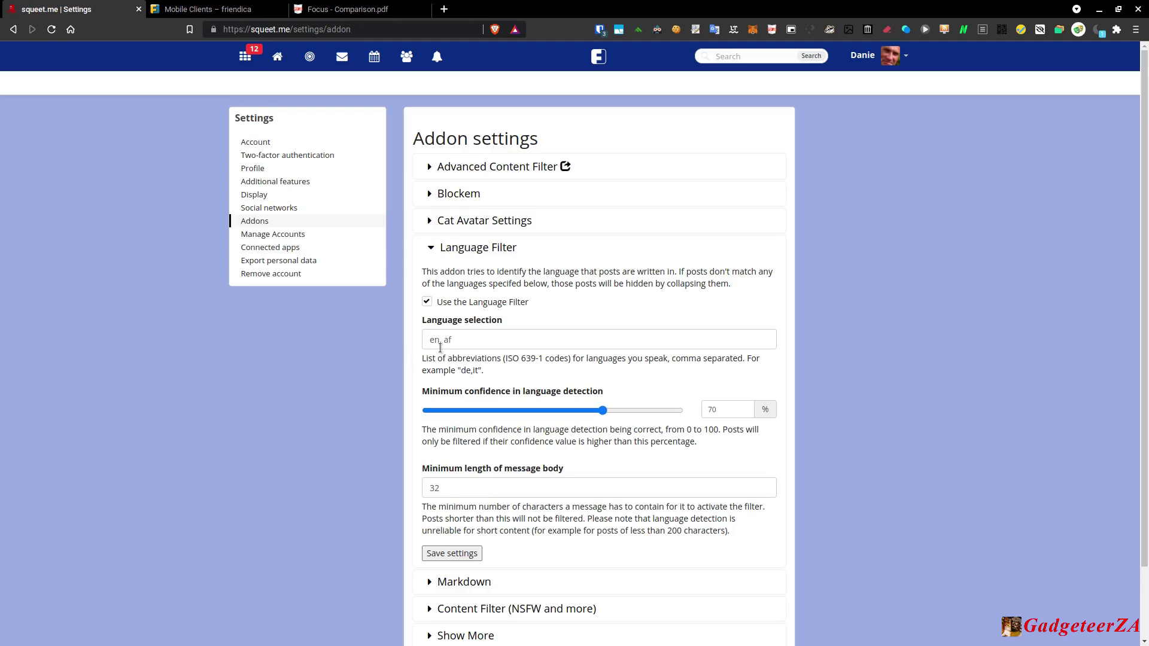
left_click(472, 246)
left_click(473, 274)
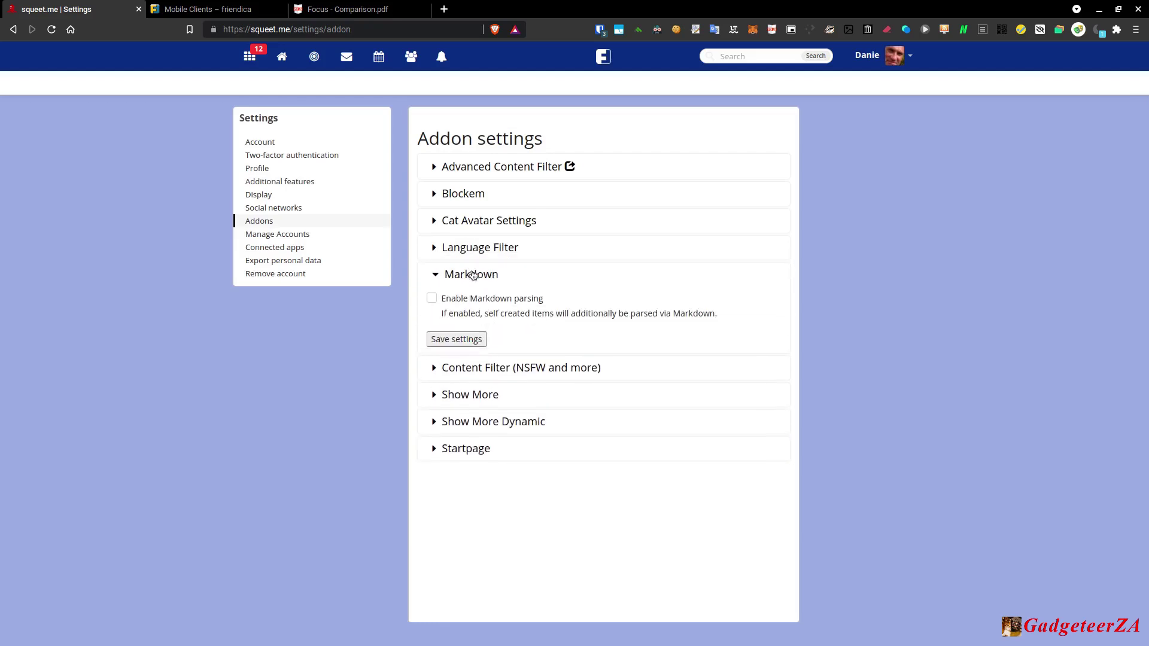
left_click(466, 273)
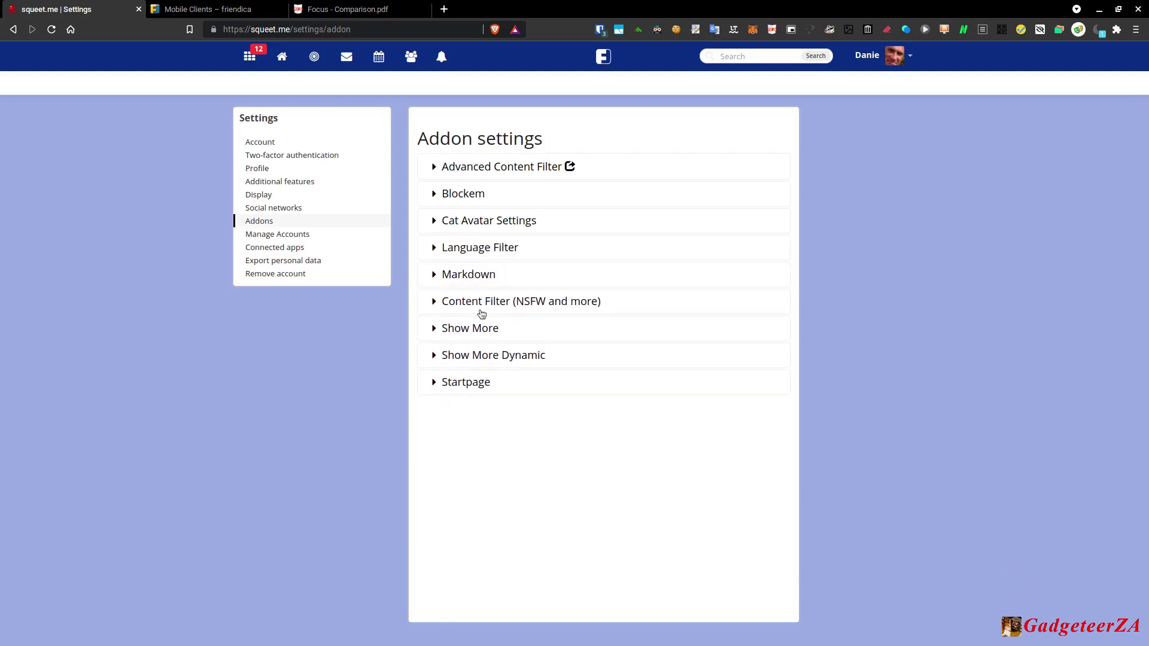
Review the Content Filter (NSFW and more), Show More, Show More Dynamic and Startpage addon settings, collapsing each section after viewing it.
left_click(482, 304)
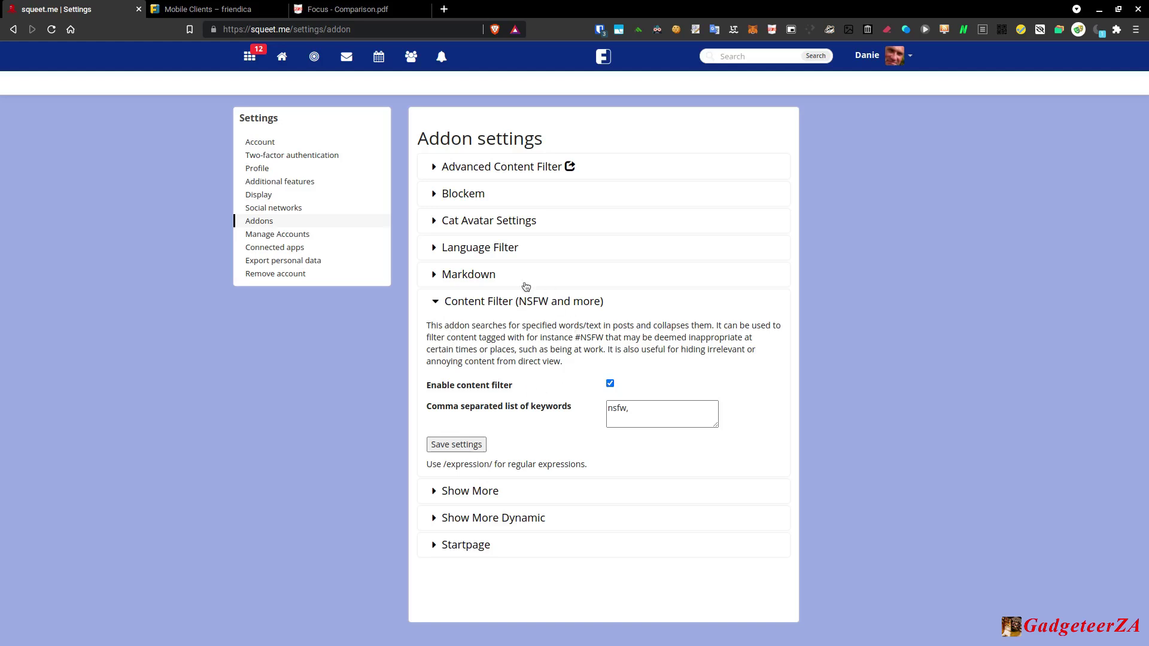
left_click(494, 302)
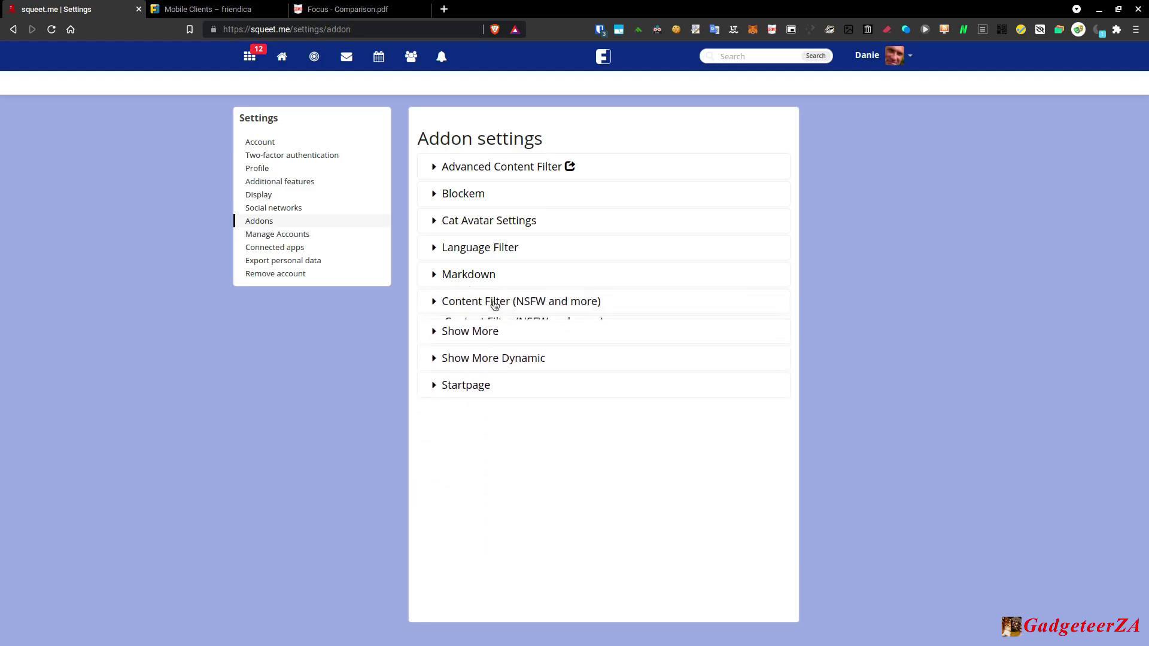
left_click(480, 328)
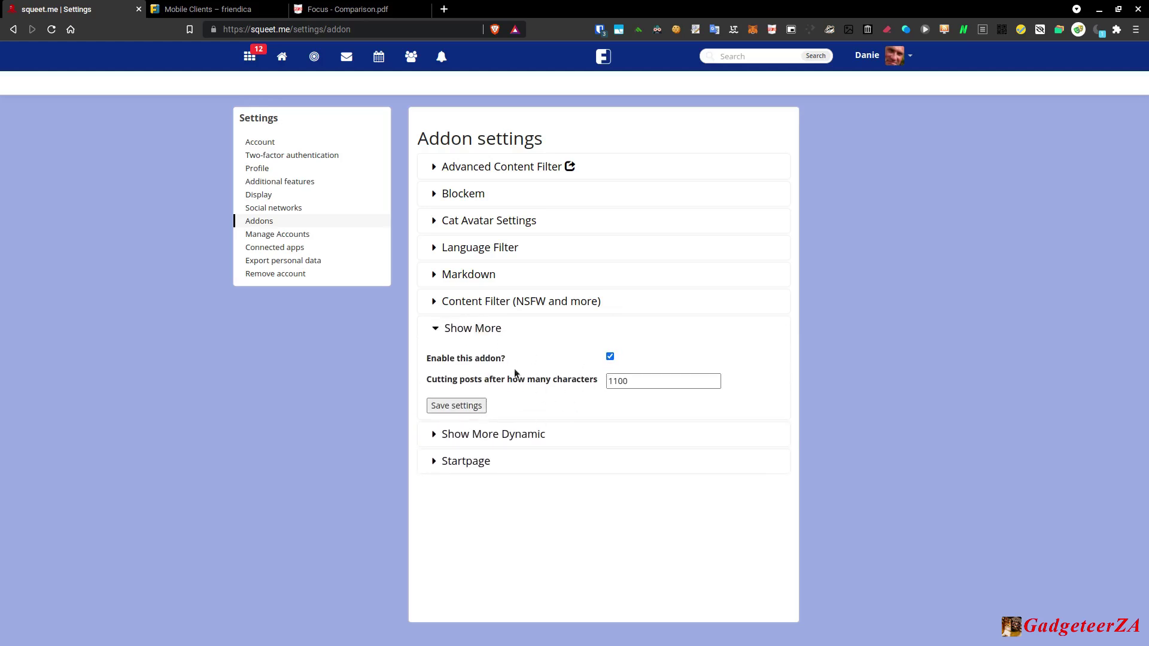
left_click(466, 329)
left_click(484, 360)
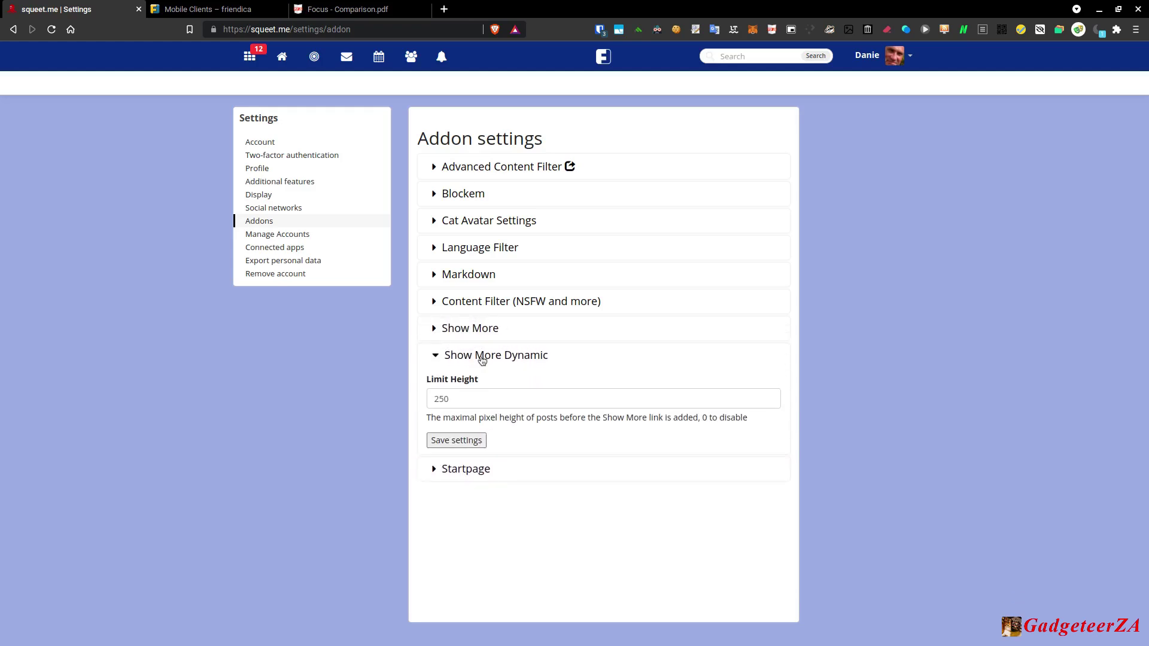
left_click(482, 356)
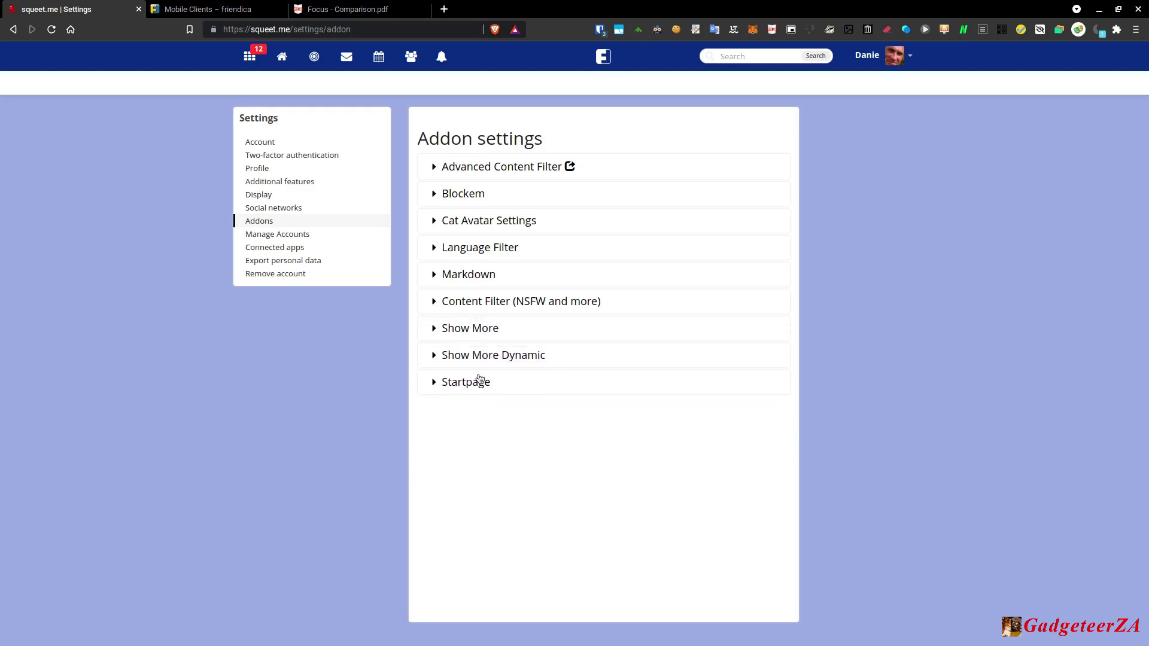
left_click(480, 380)
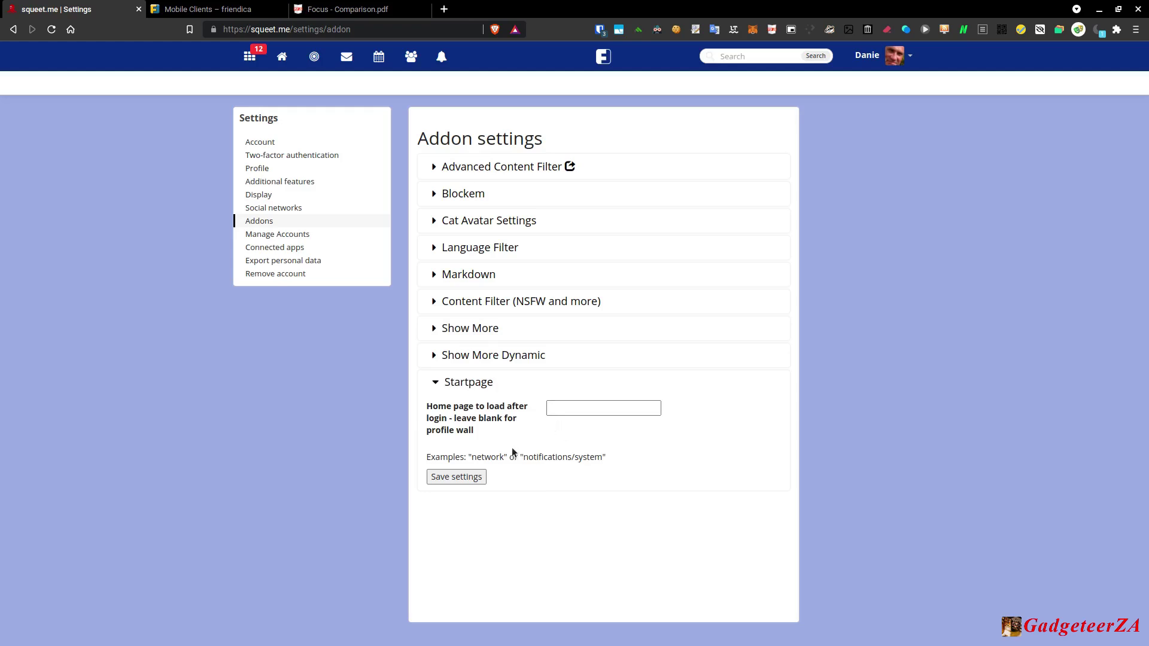
left_click(455, 384)
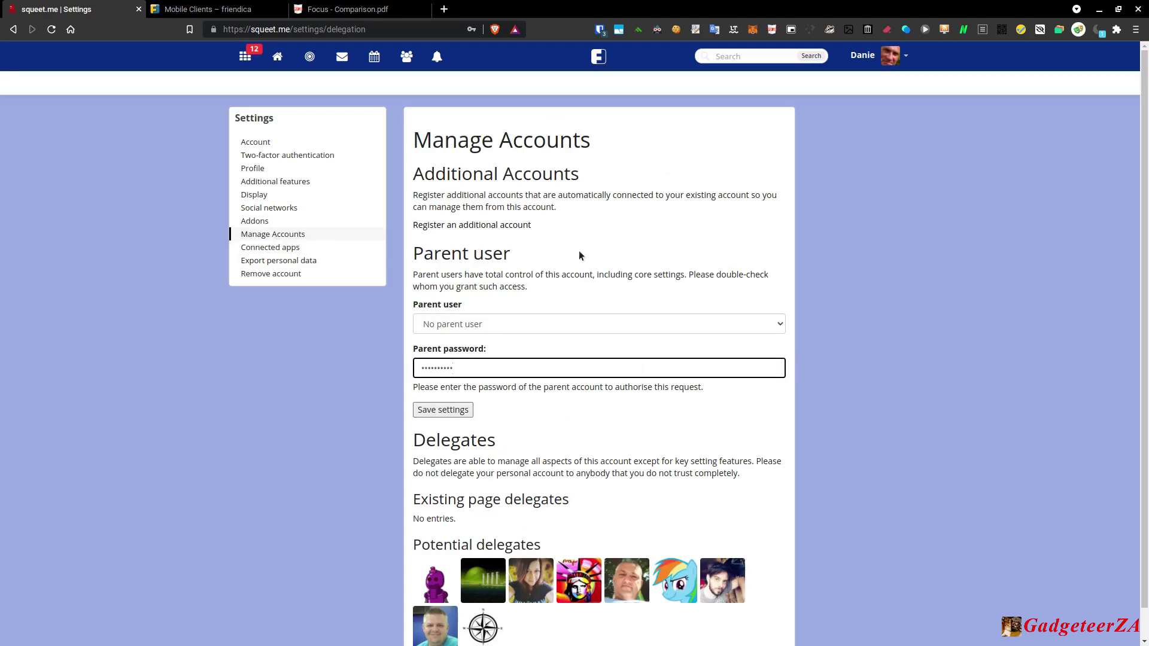
View the Connected apps, Export personal data and Remove account settings pages.
left_click(262, 251)
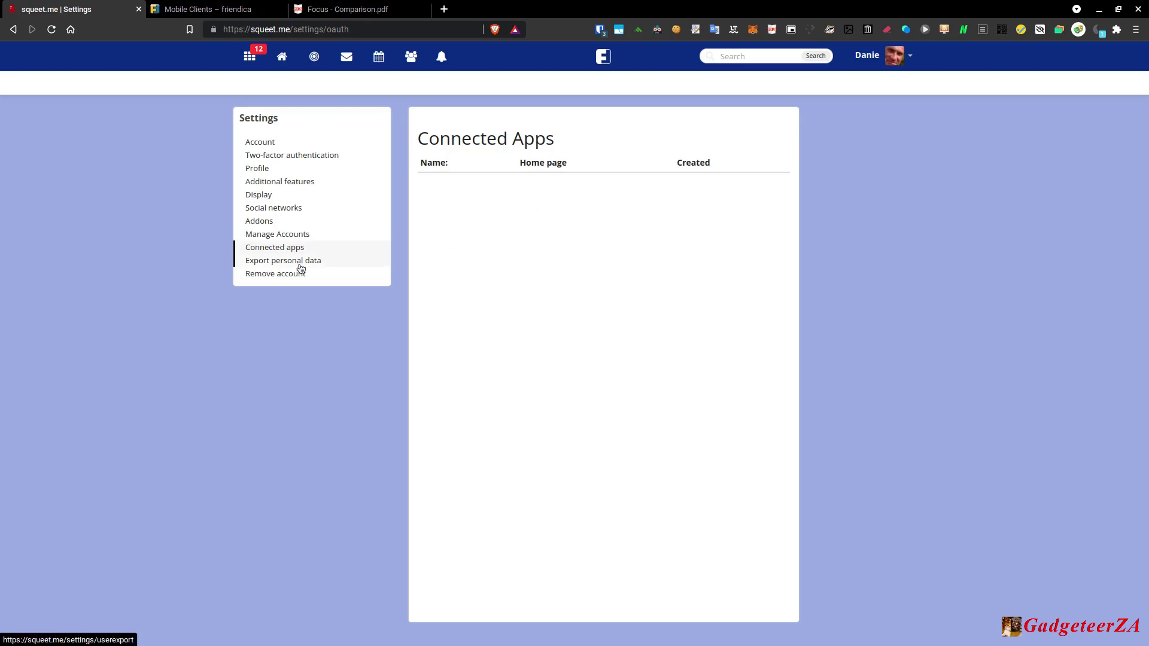
left_click(269, 264)
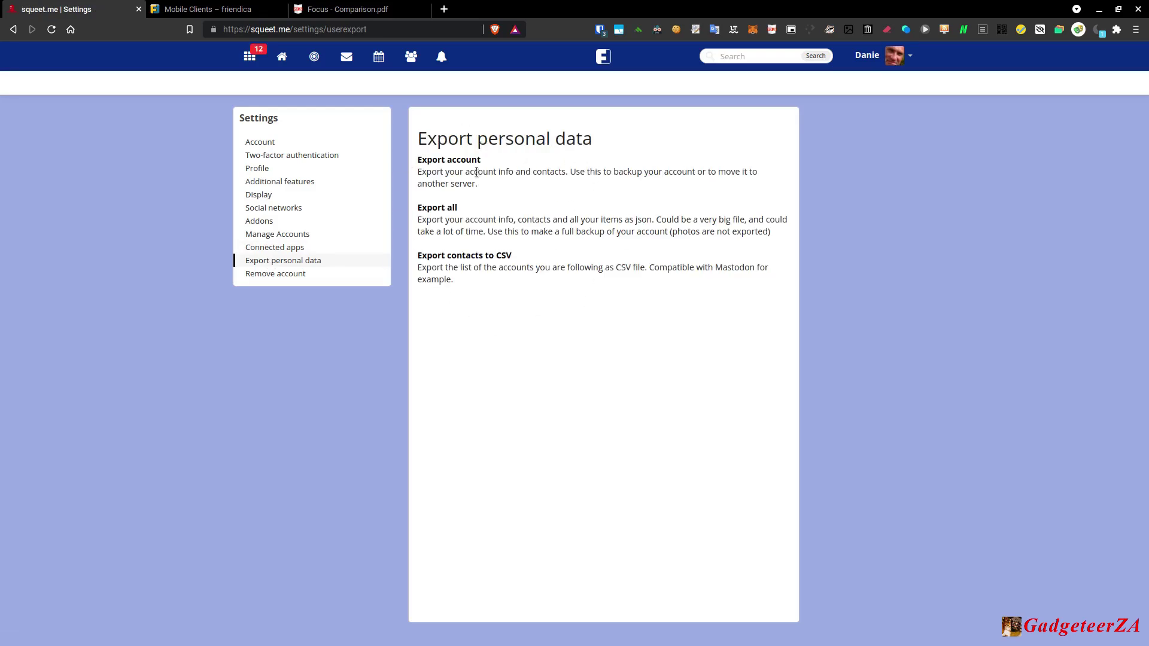
left_click(277, 276)
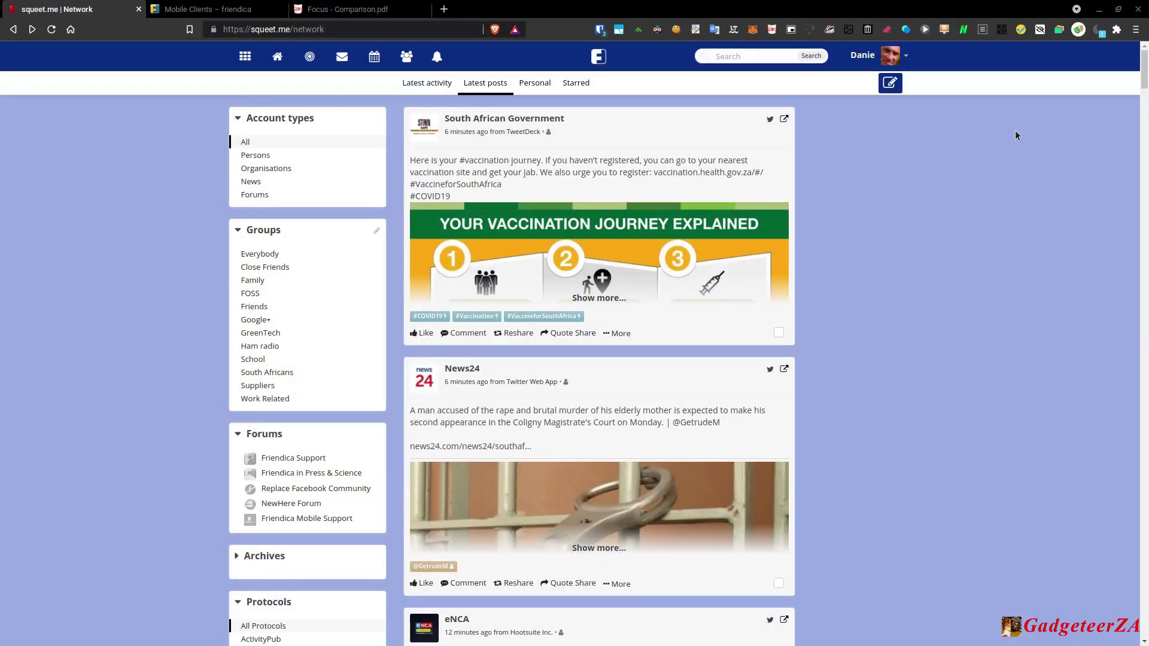
Open the Forum Directory from the available applications and search it for "linux".
left_click(906, 56)
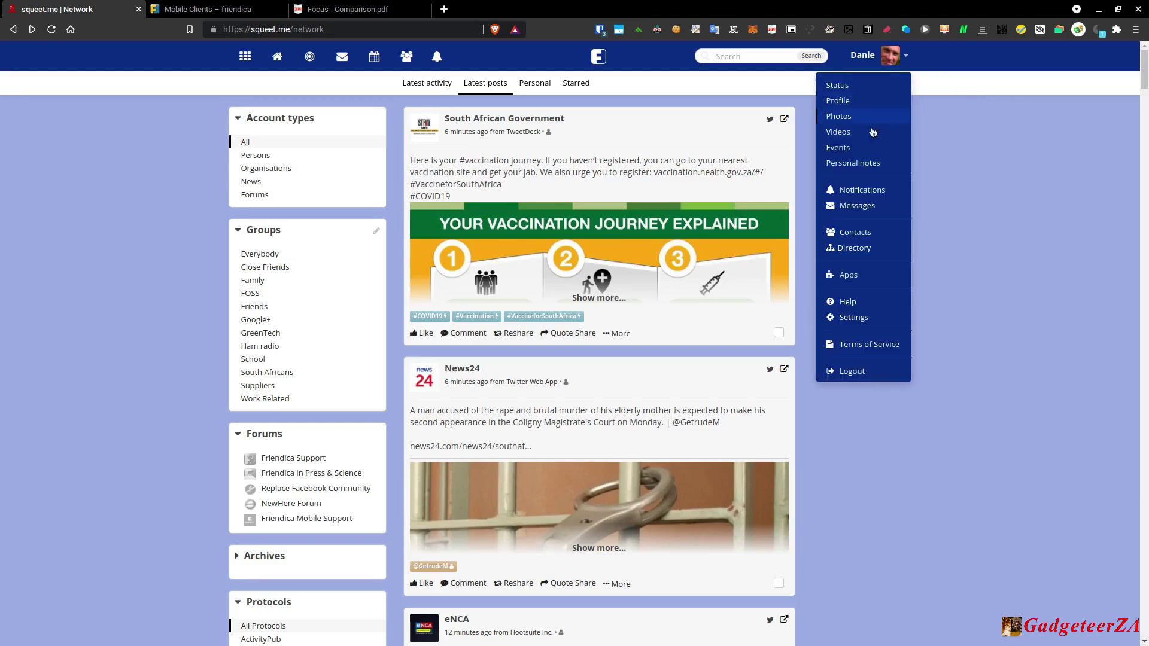
left_click(849, 275)
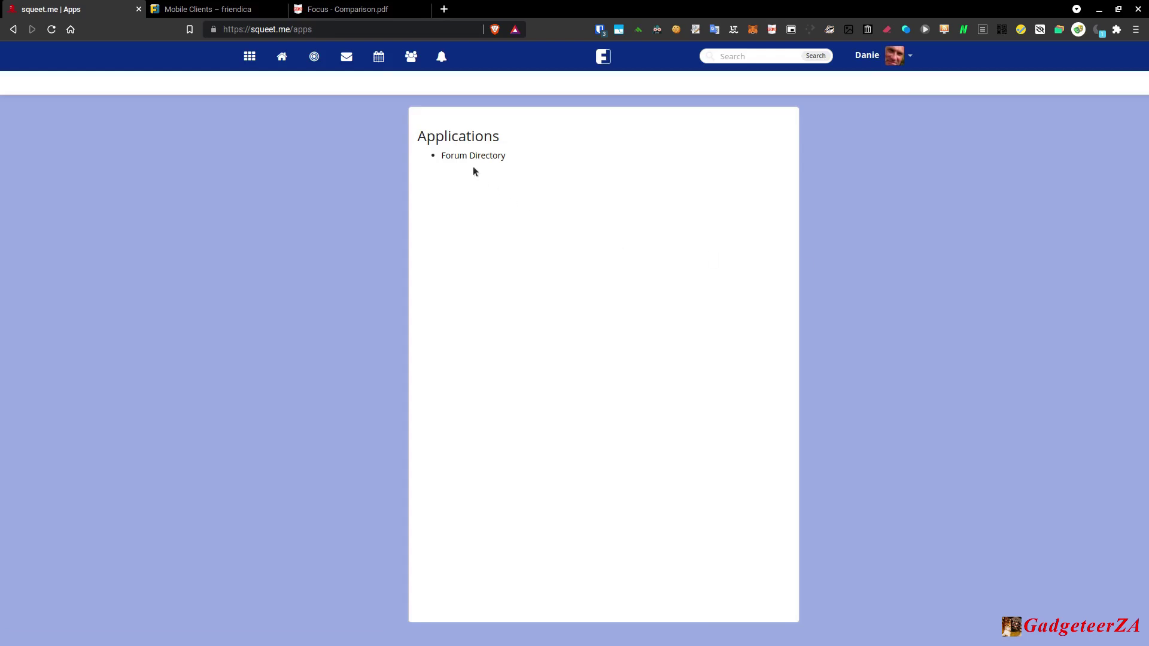
left_click(464, 156)
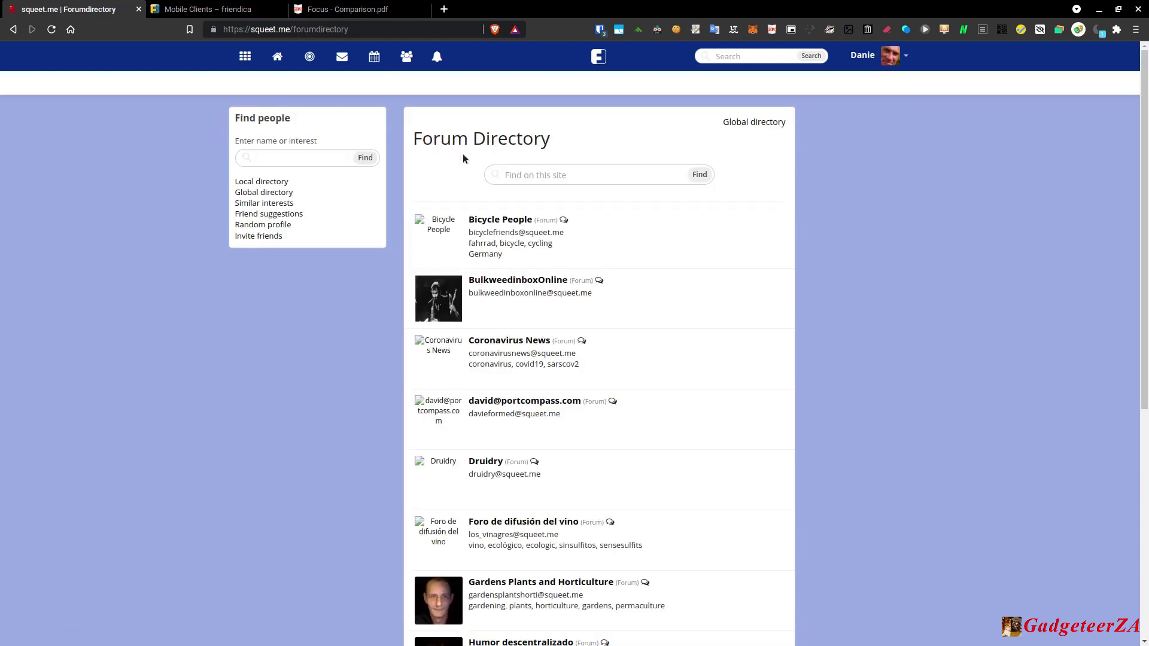
left_click(543, 183)
type("linux")
key("Return")
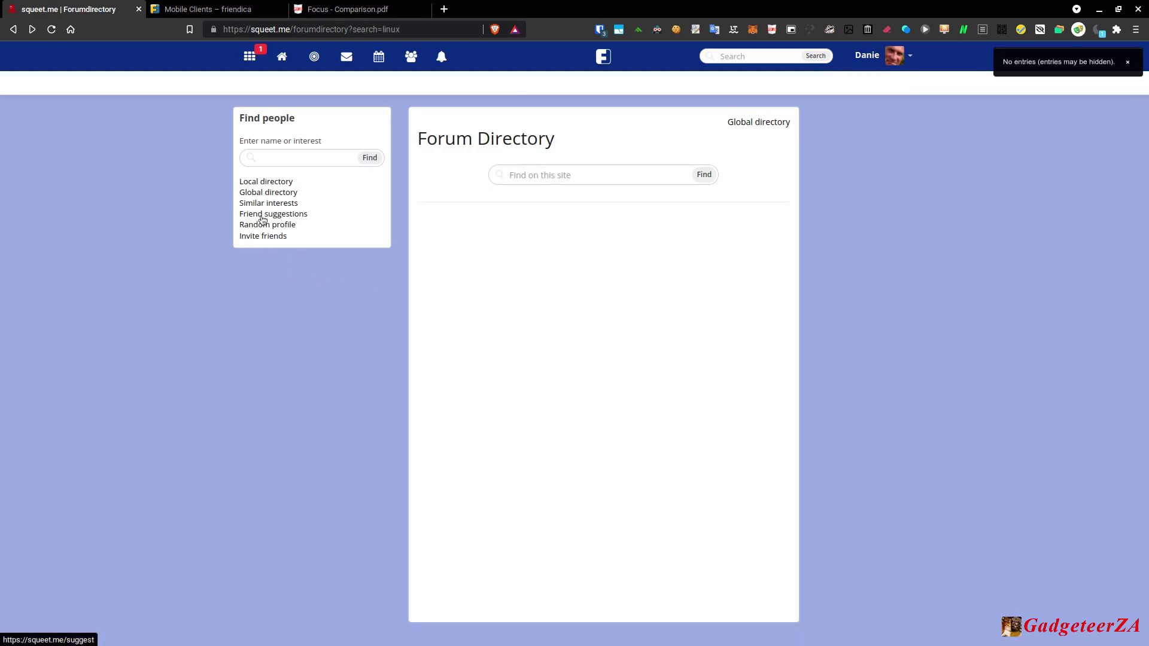
Open the Global directory and browse its profile listings and popular tags, countries and languages.
left_click(280, 193)
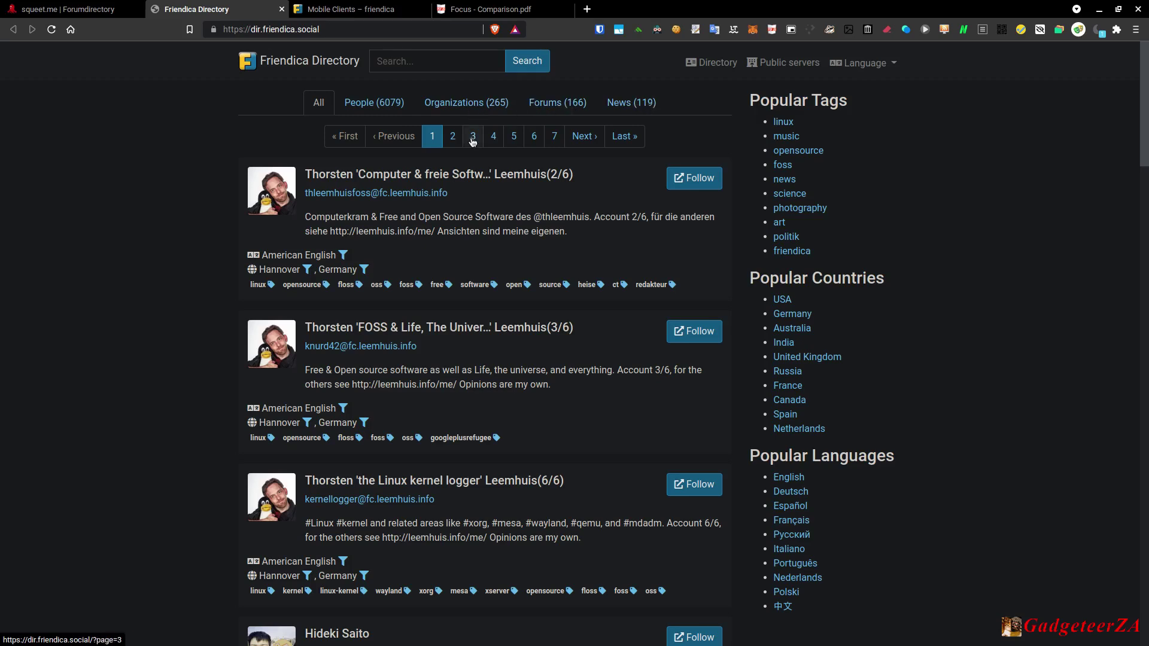
scroll(471, 246, "down", 5)
scroll(471, 246, "up", 3)
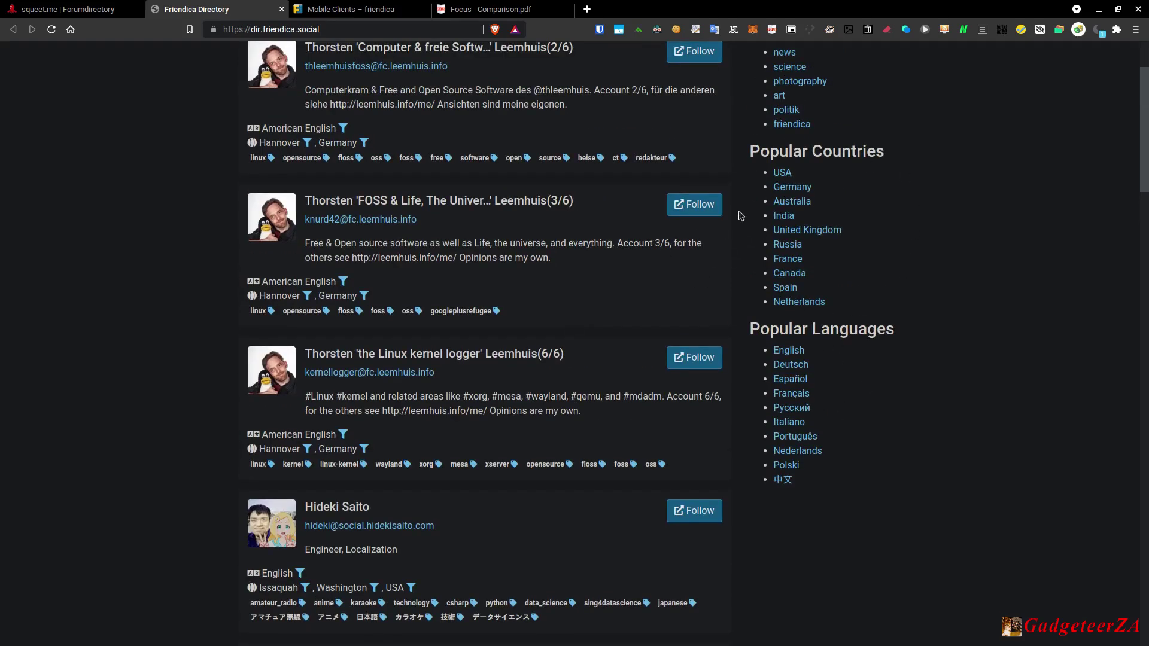
scroll(796, 201, "up", 2)
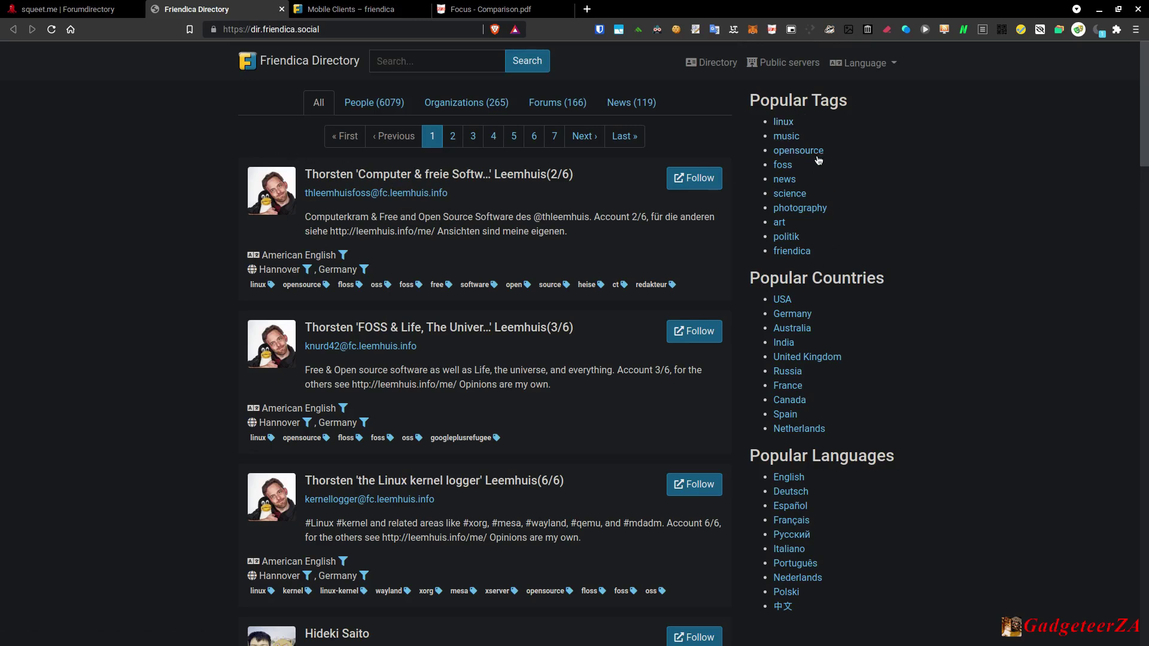
List the Friendica Directory entries for the popular tag linux and look through them.
left_click(786, 125)
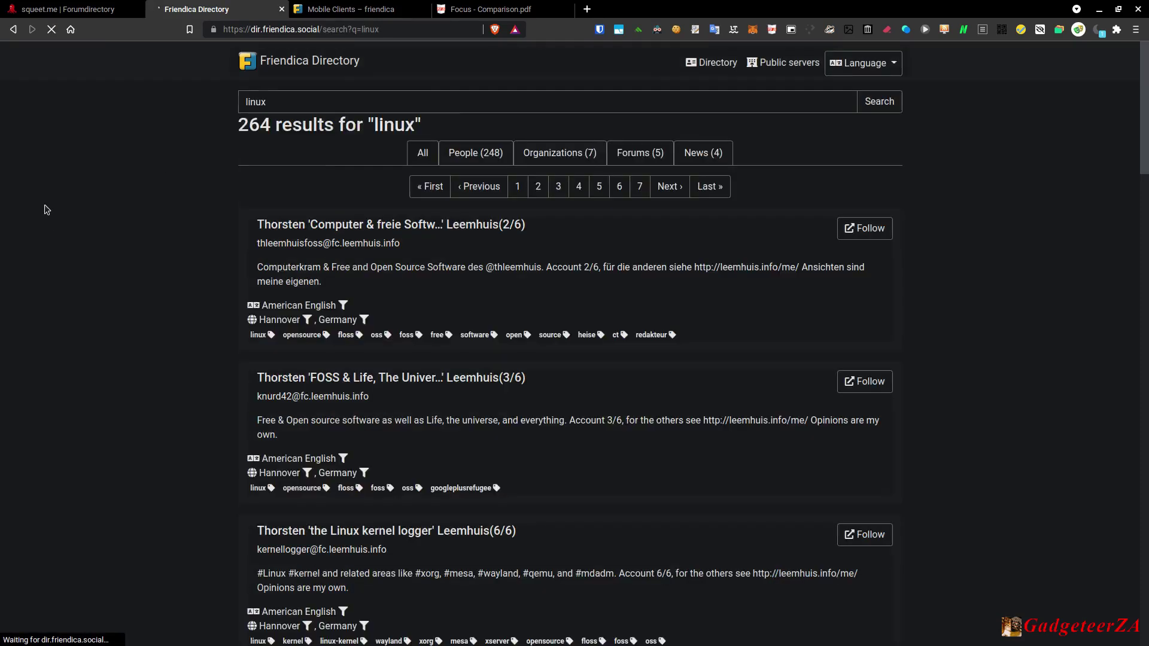
scroll(74, 310, "down", 2)
scroll(74, 309, "up", 2)
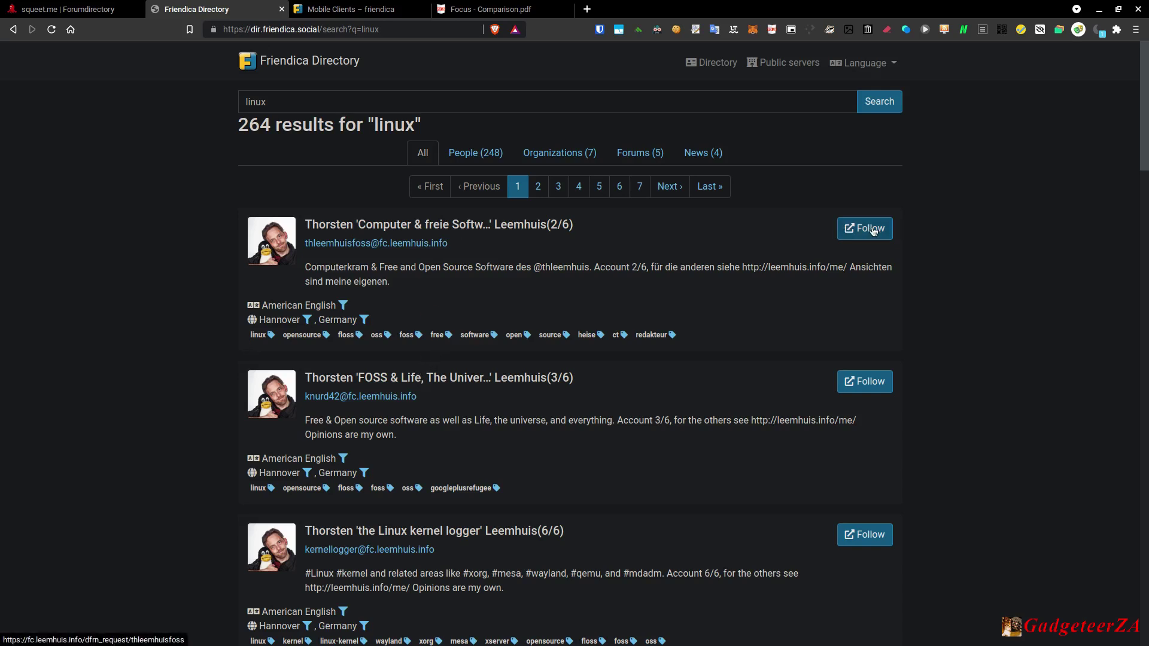
View the Organizations, Forums and News results for the linux search in the Friendica Directory.
left_click(570, 156)
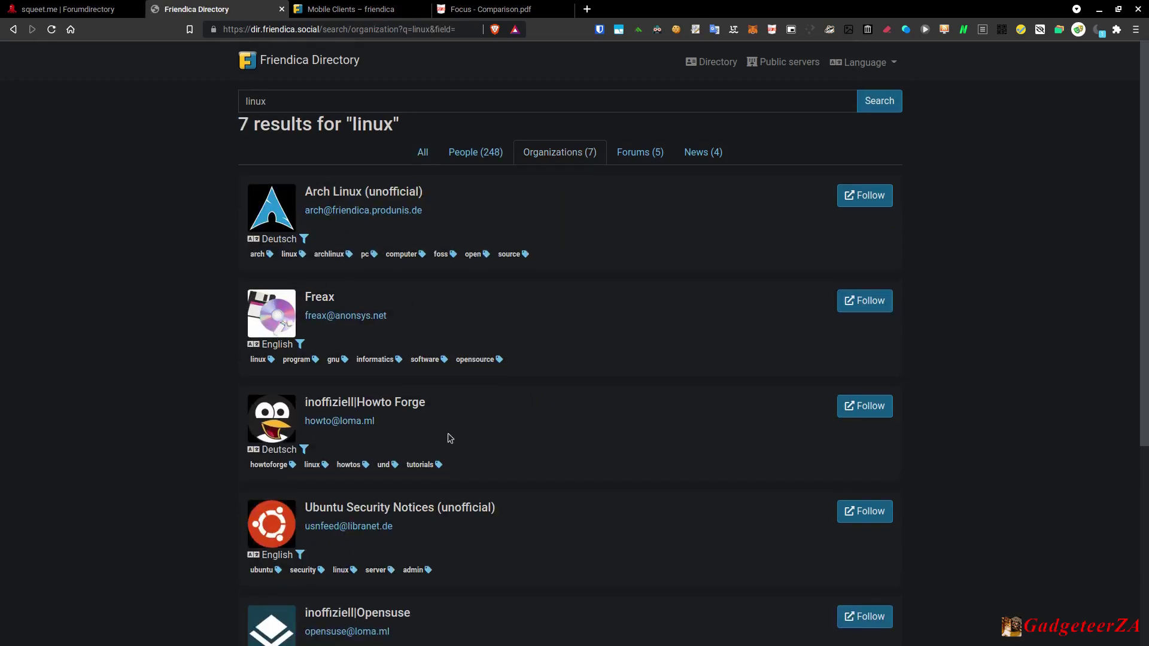
scroll(445, 434, "down", 3)
scroll(370, 472, "down", 2)
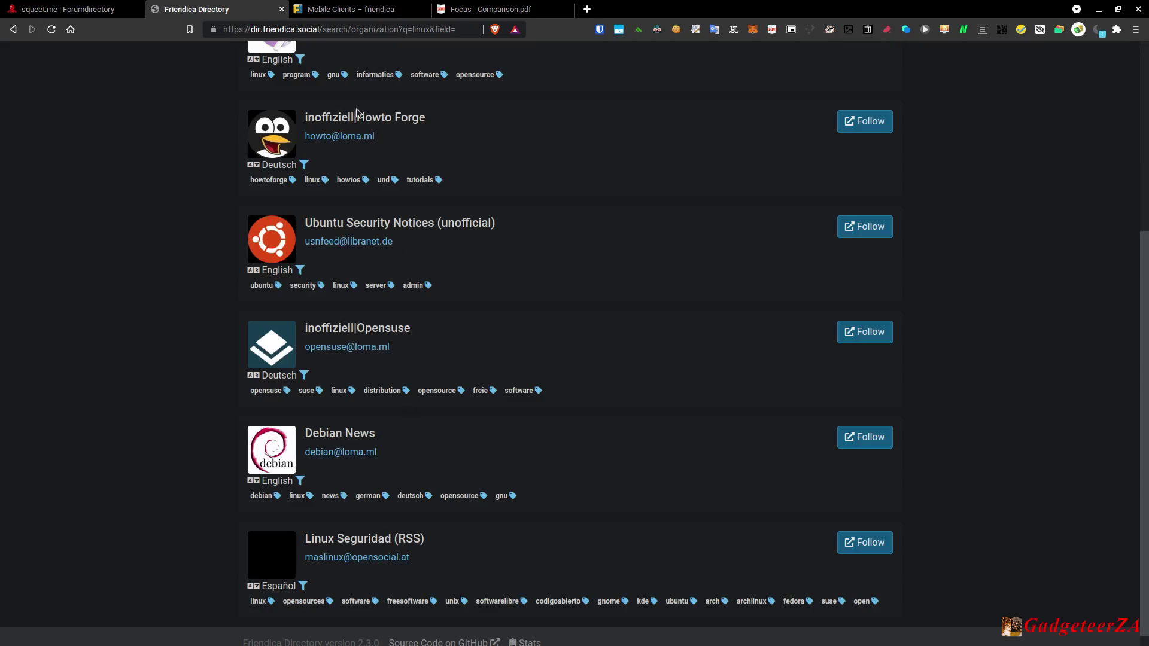
scroll(401, 395, "up", 5)
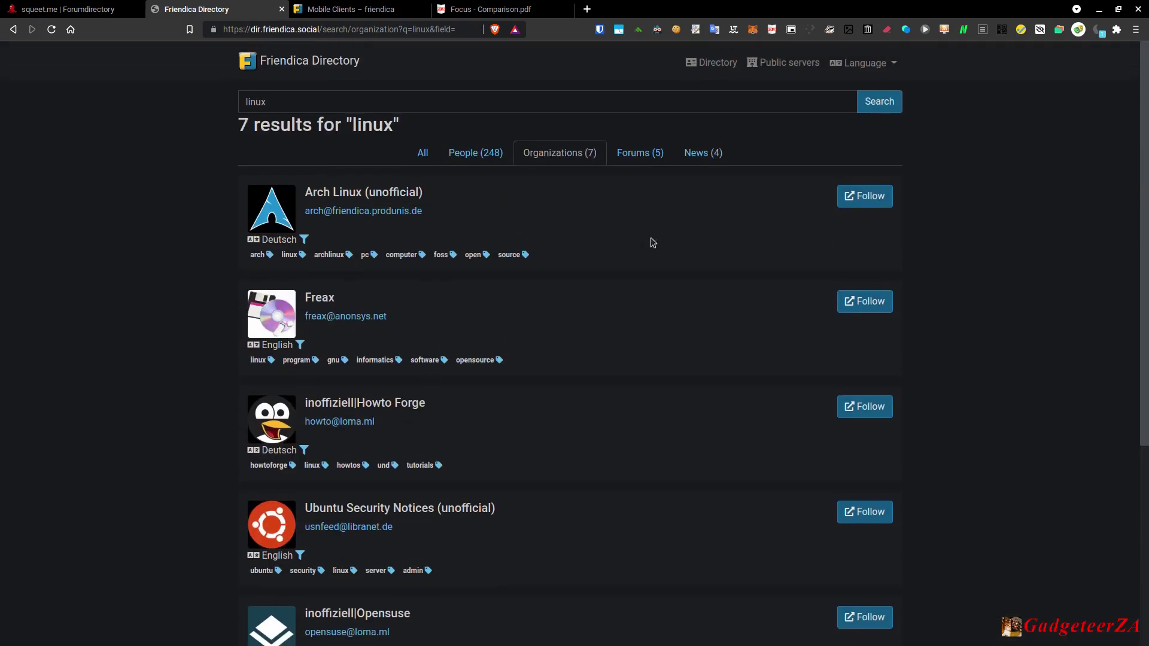
left_click(635, 157)
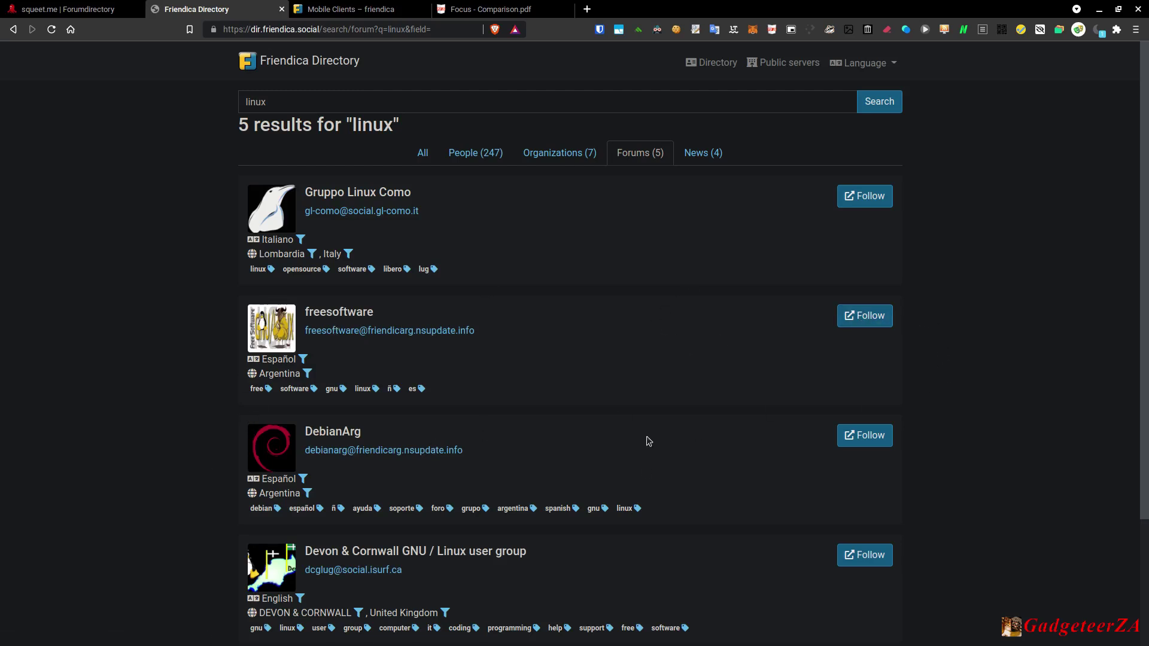
left_click(702, 156)
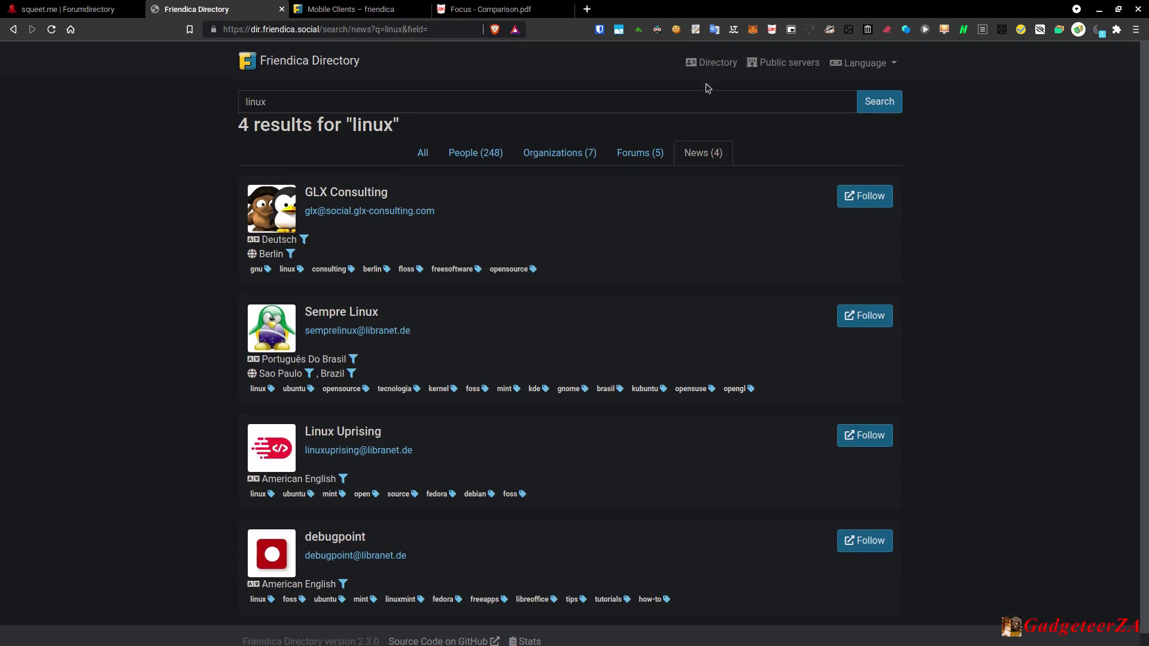
Open the Public Servers list and look through its first page, checking each server's health score, language, users, registration policy and version.
left_click(798, 64)
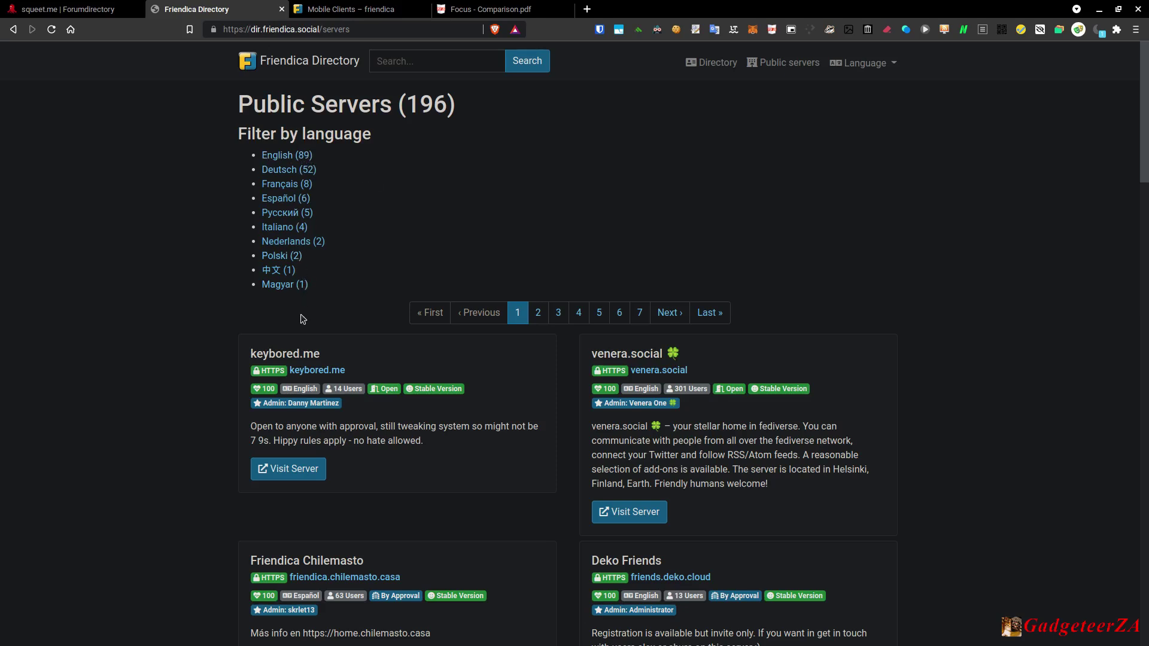
scroll(169, 430, "down", 2)
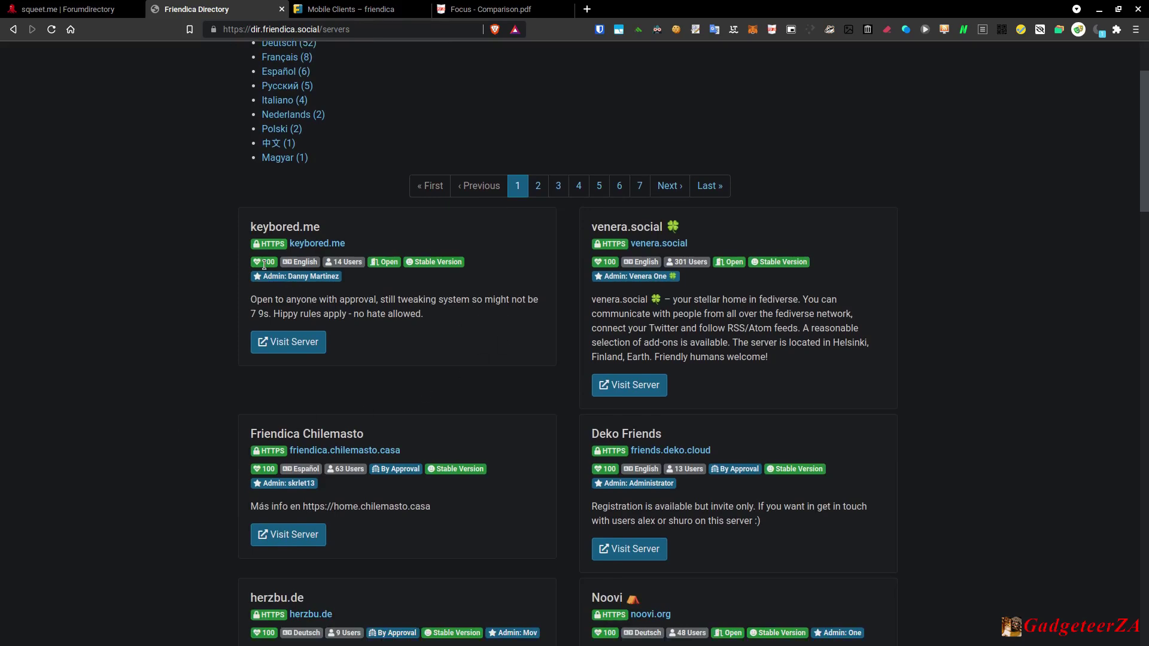
mouse_move(264, 263)
mouse_move(340, 263)
scroll(437, 325, "up", 3)
scroll(461, 340, "down", 10)
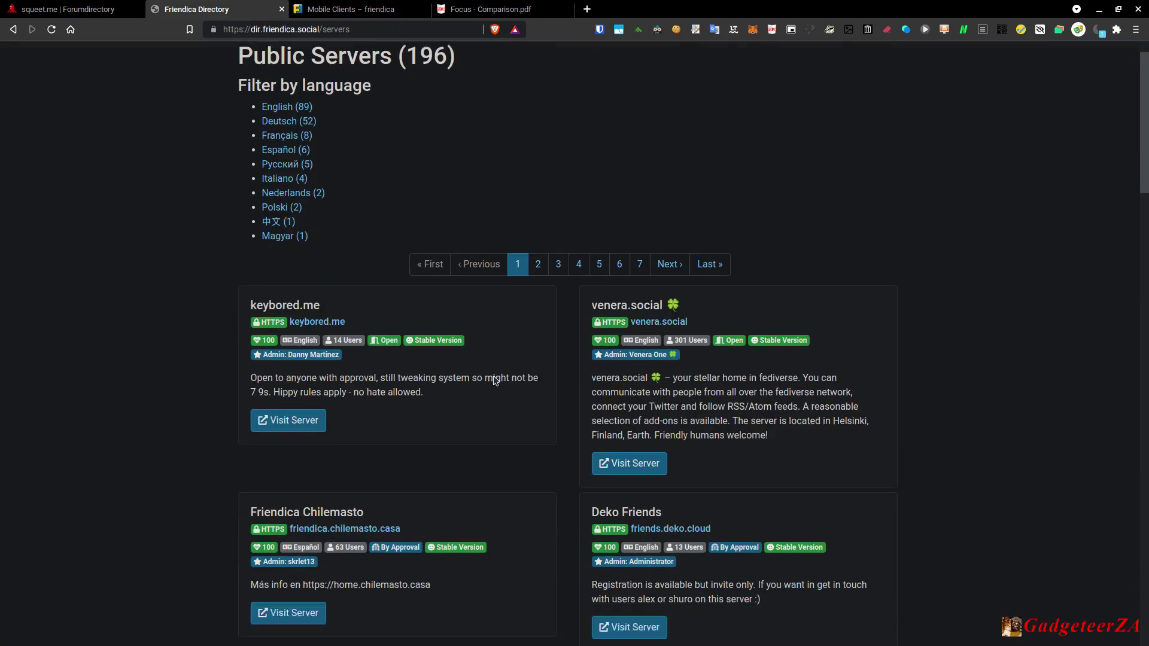
scroll(455, 355, "down", 4)
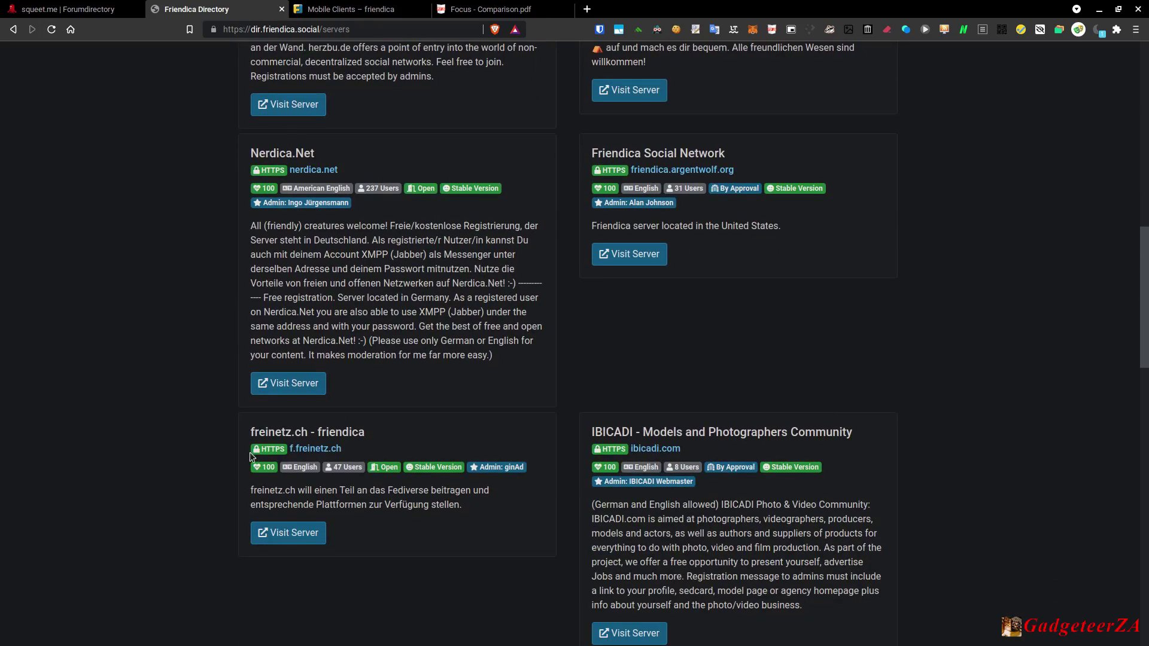
scroll(568, 469, "down", 8)
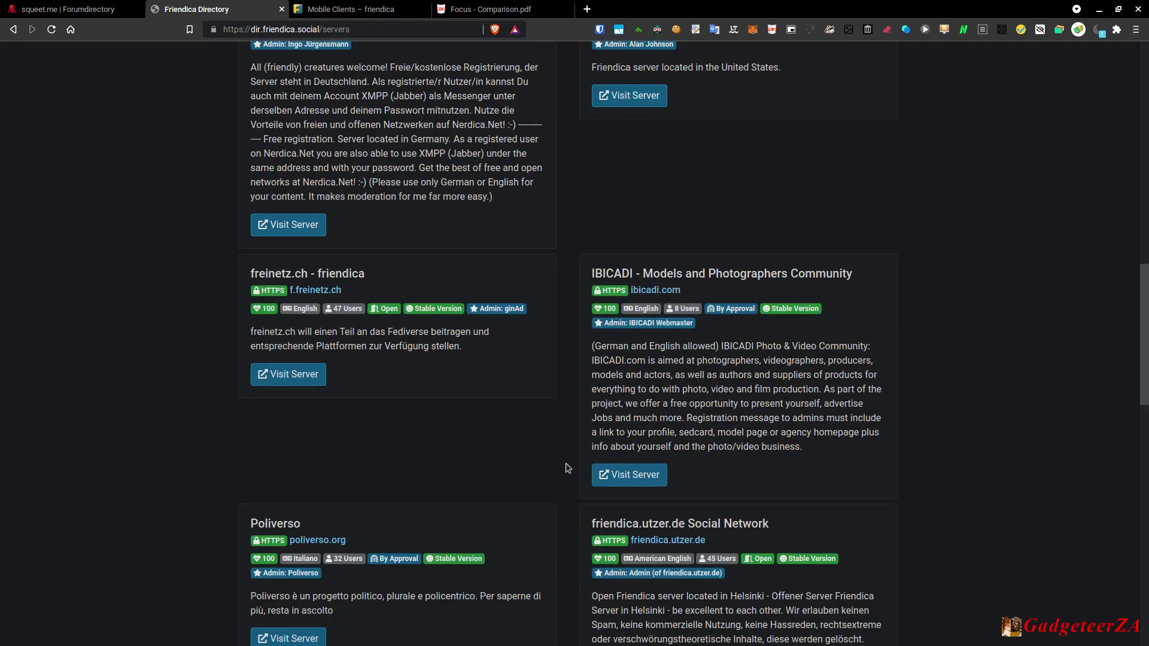
scroll(568, 469, "down", 6)
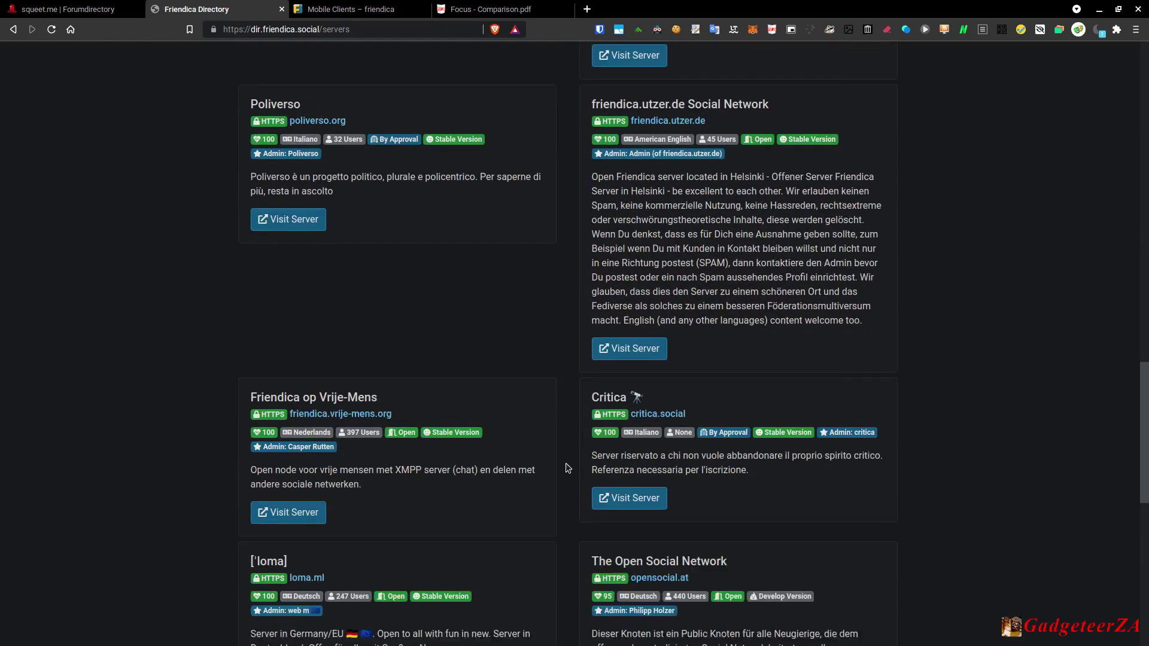
scroll(568, 469, "down", 6)
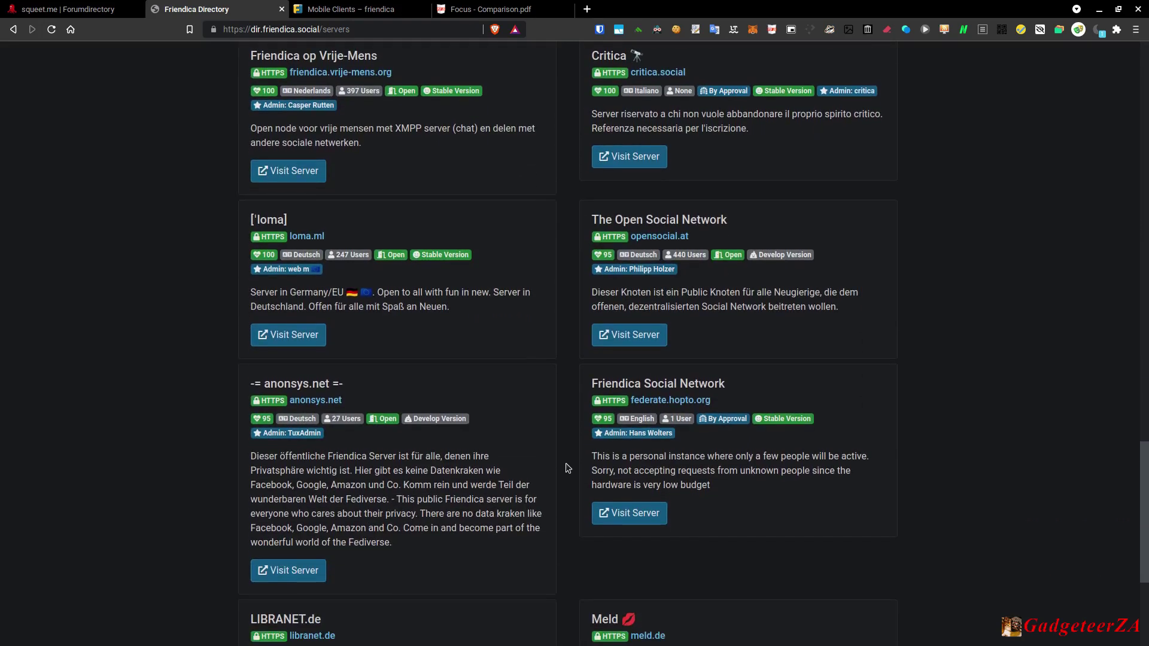
scroll(568, 468, "down", 3)
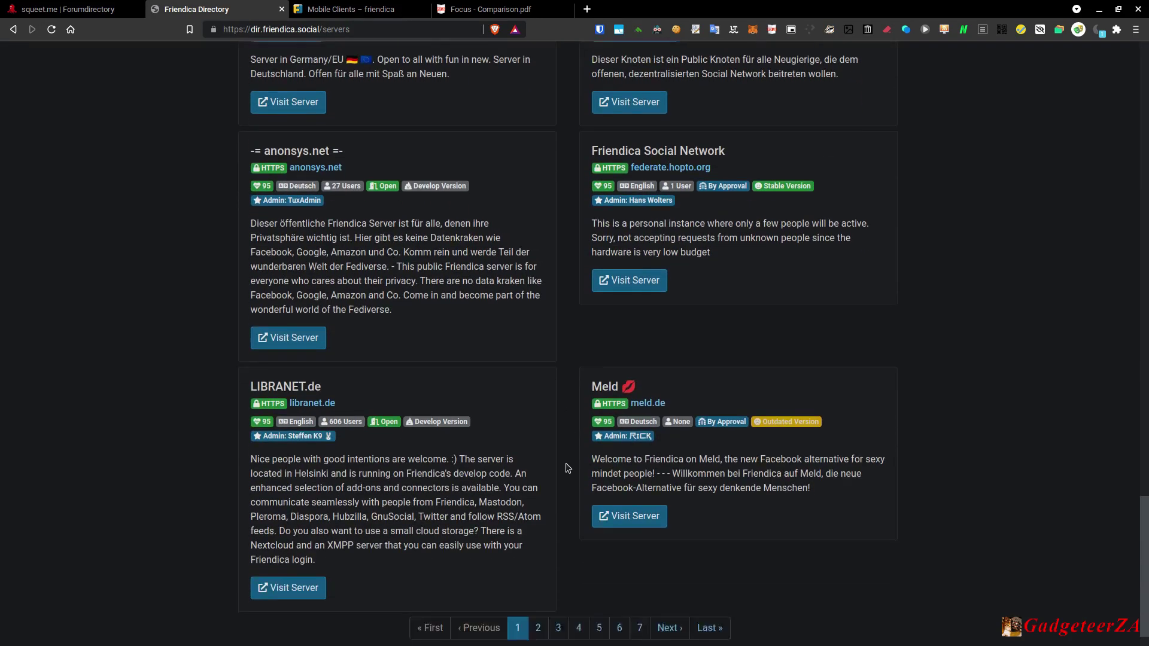
Go to page 2 of the Public Servers list and examine its entries, including squeet.me and the servers without descriptions.
left_click(539, 598)
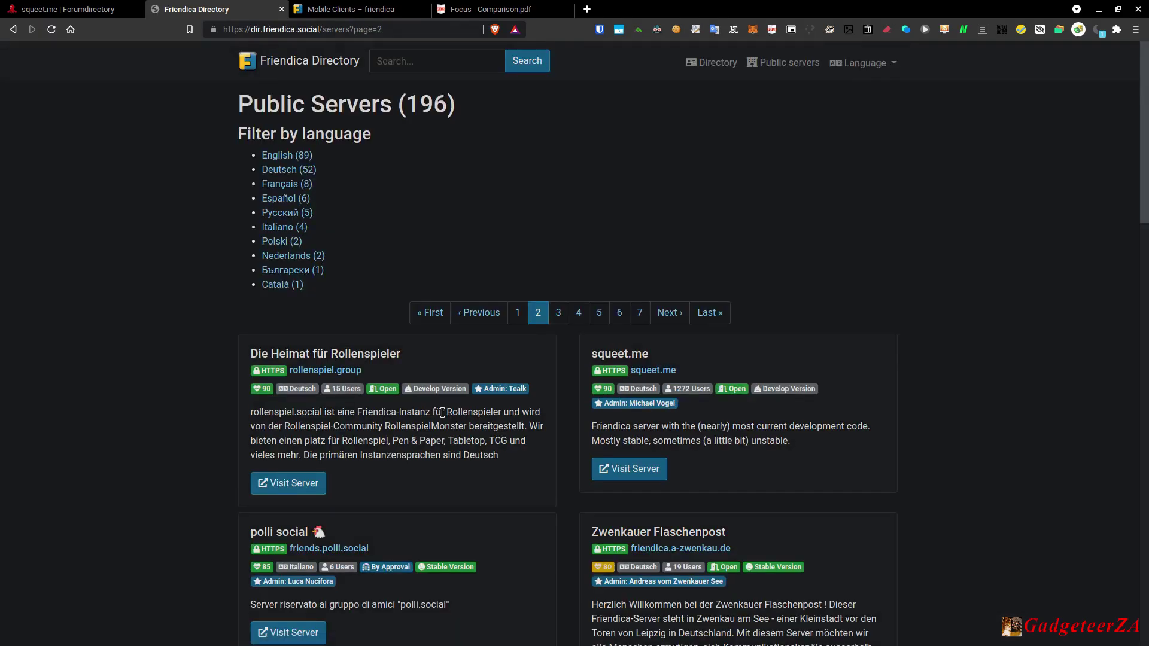
scroll(500, 418, "down", 3)
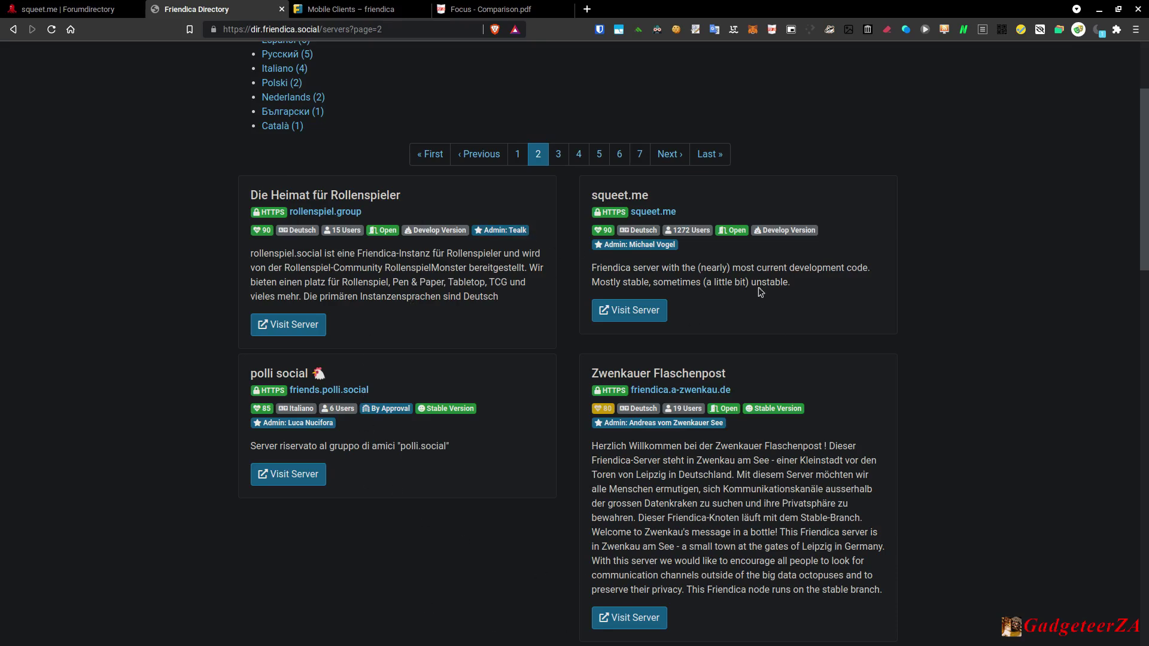
scroll(748, 419, "down", 3)
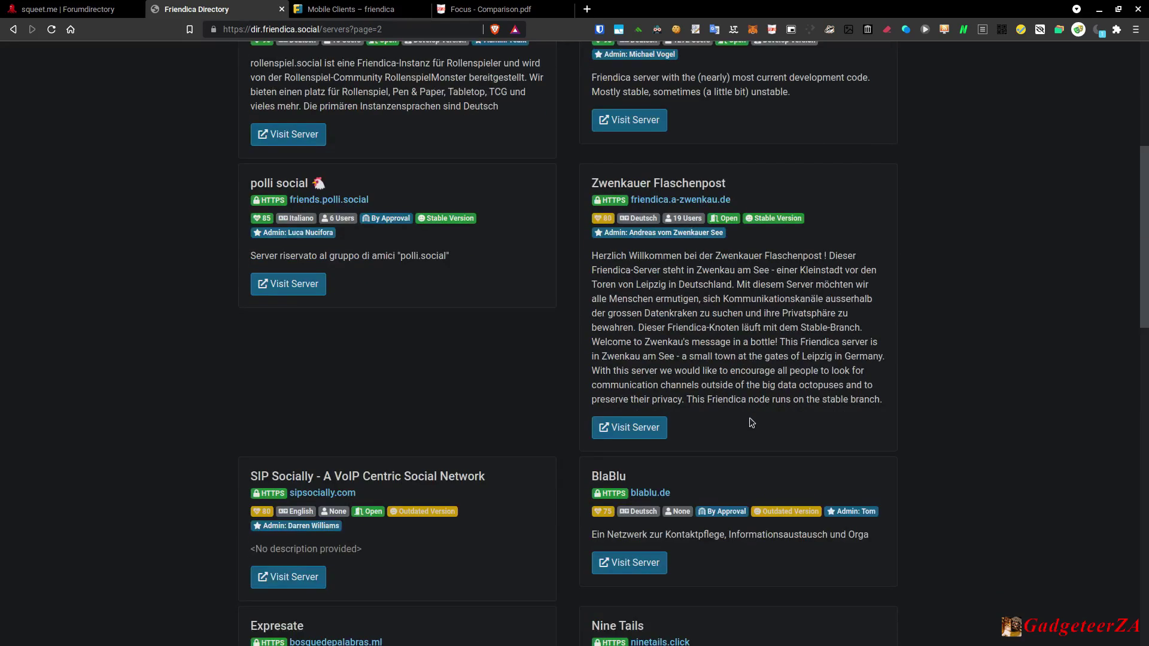
scroll(752, 422, "down", 3)
scroll(736, 425, "down", 2)
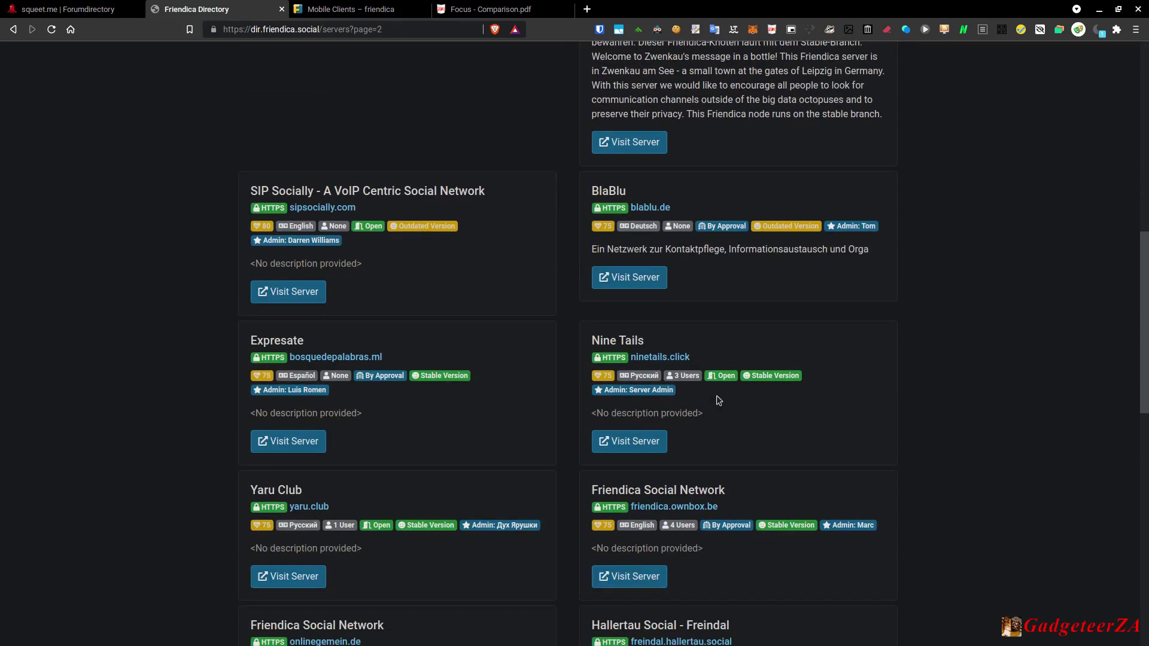
scroll(718, 401, "down", 2)
scroll(717, 398, "down", 2)
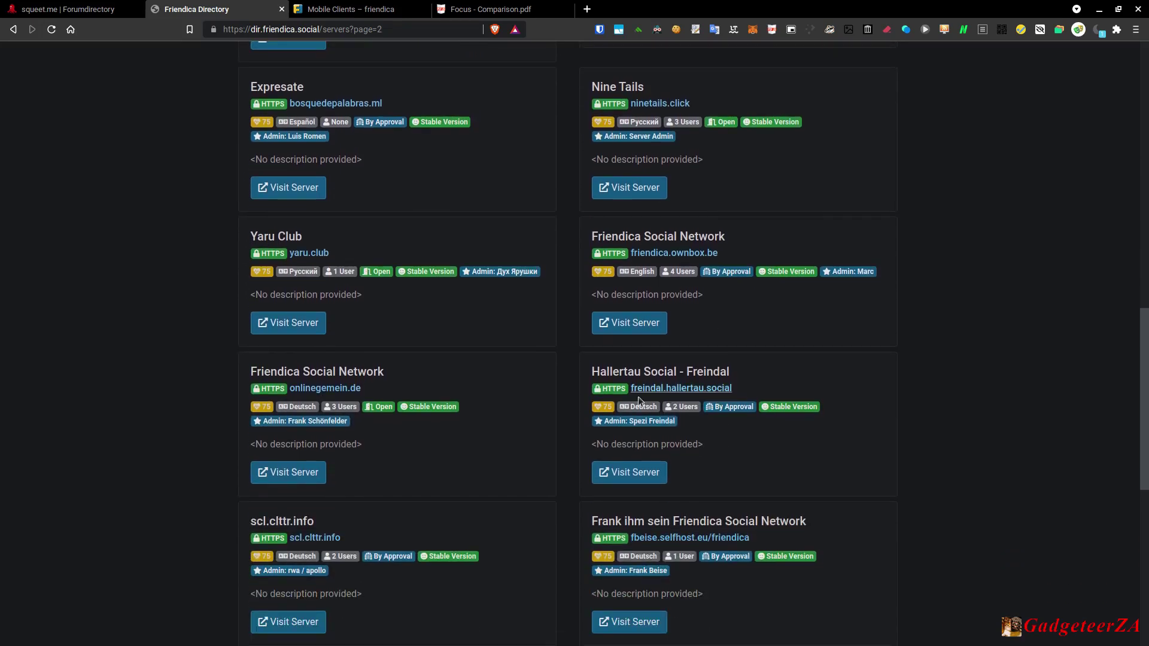
scroll(534, 441, "up", 9)
scroll(504, 451, "up", 5)
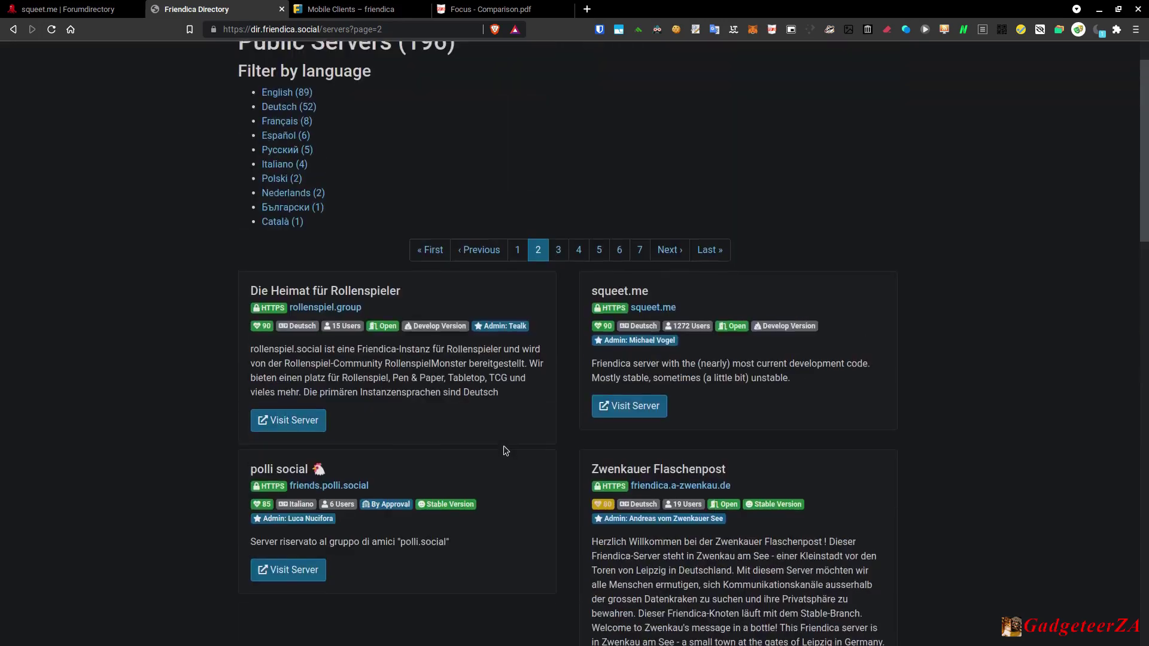
scroll(548, 268, "down", 2)
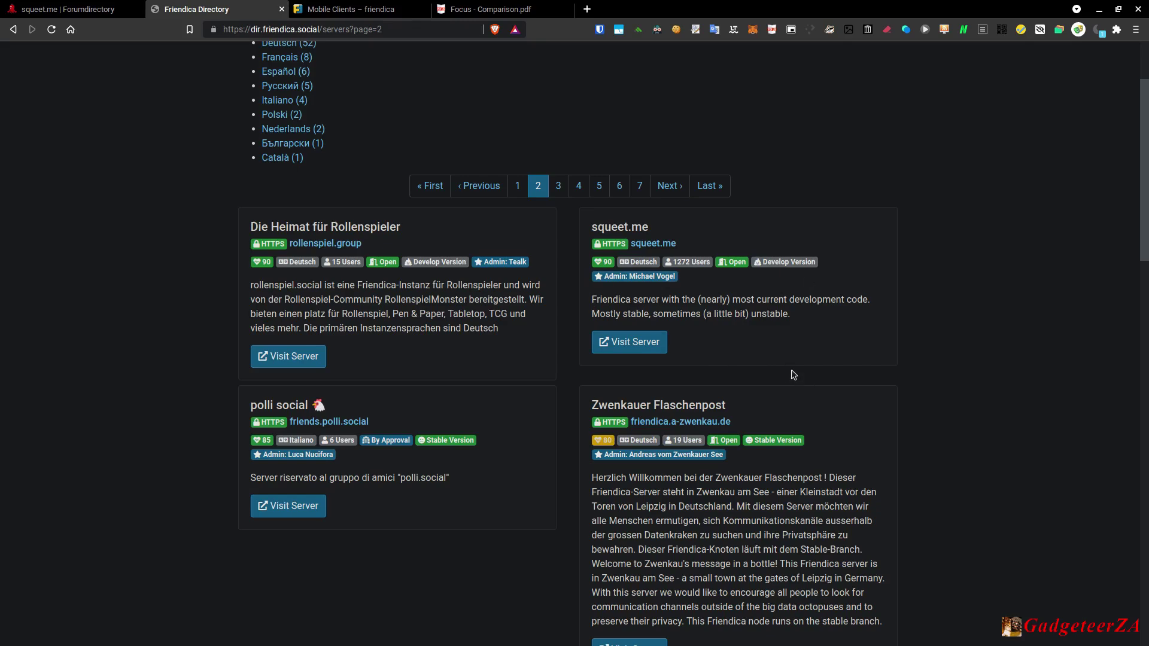
scroll(794, 375, "up", 2)
scroll(794, 375, "down", 2)
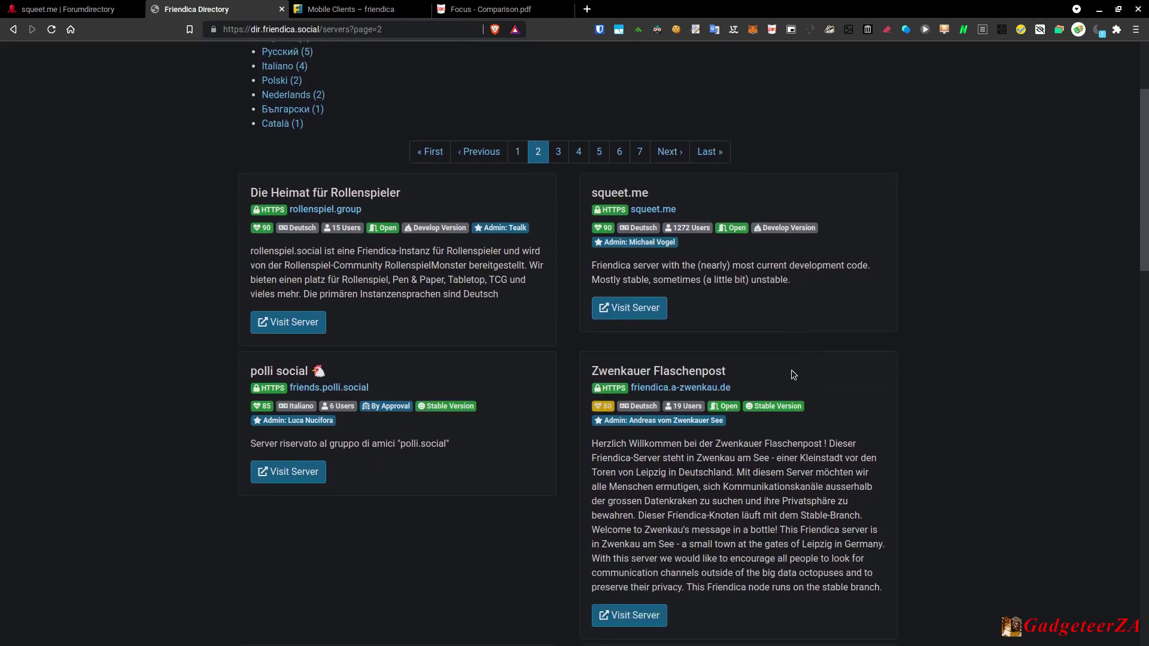
scroll(794, 375, "down", 15)
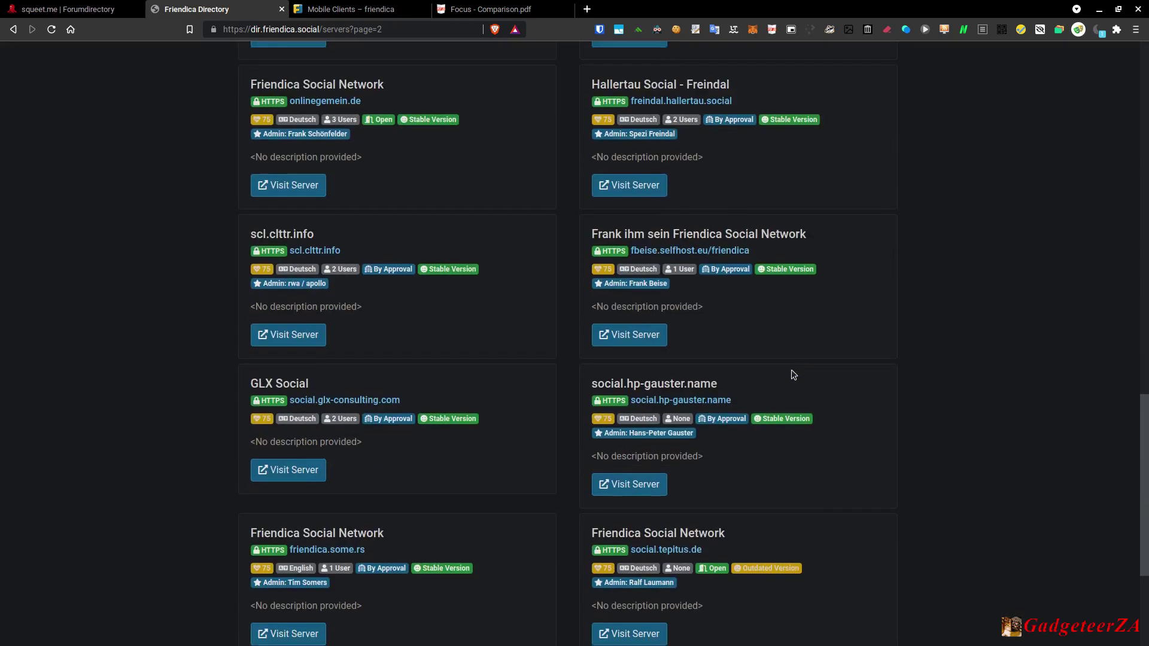
scroll(793, 374, "down", 4)
scroll(793, 375, "up", 2)
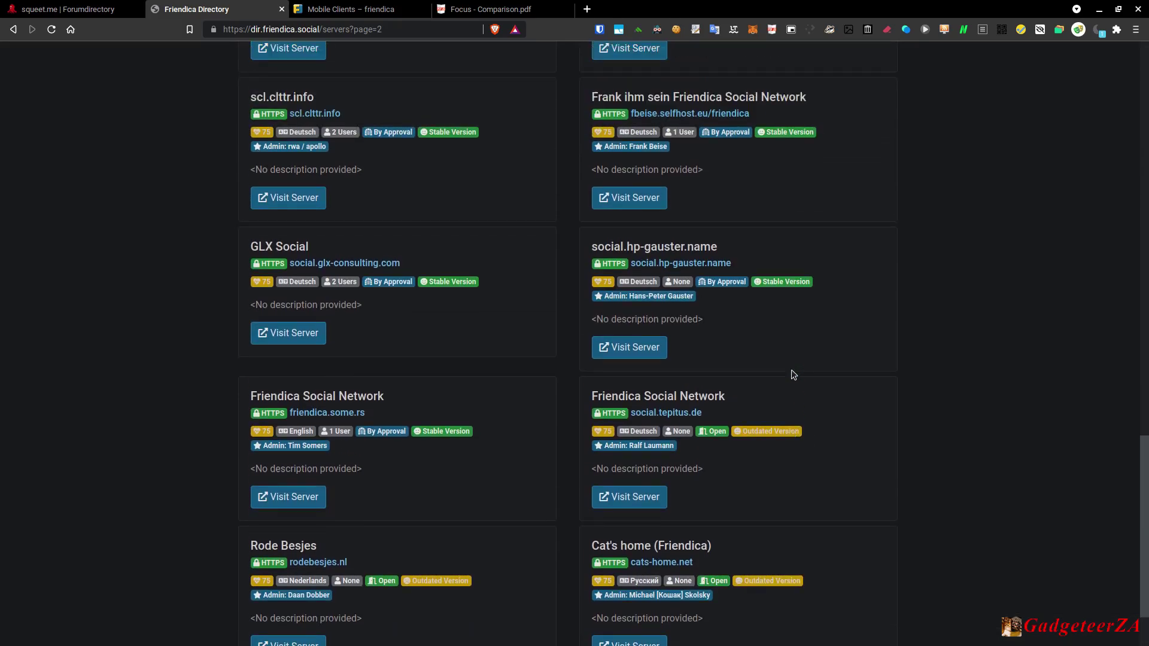
scroll(794, 375, "up", 13)
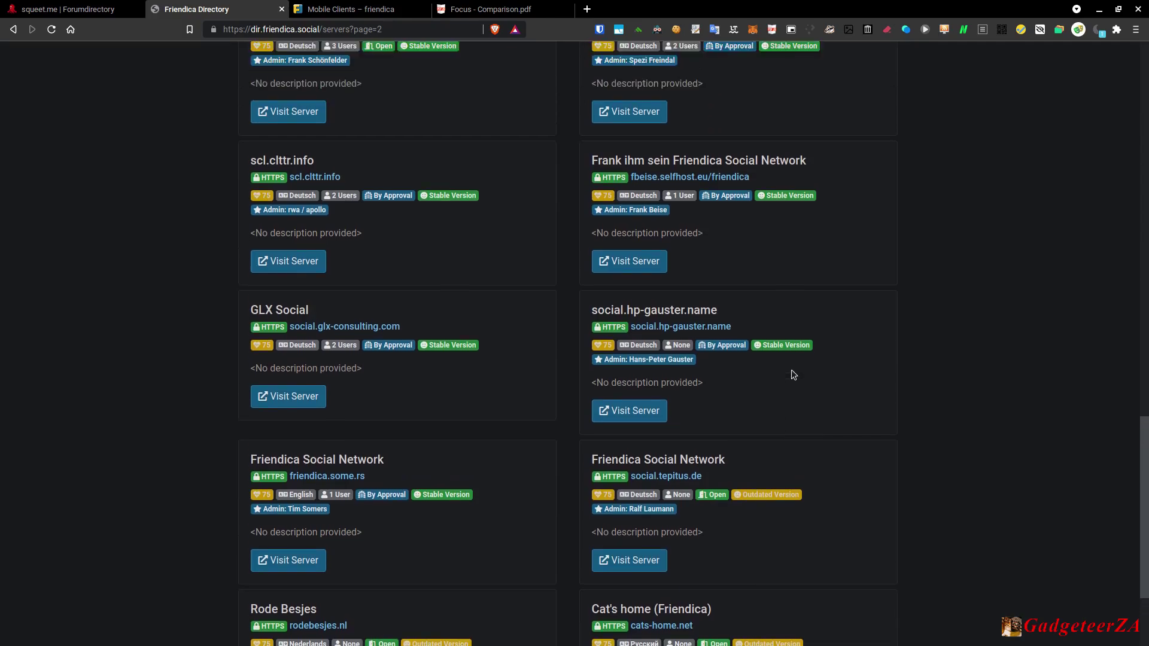
scroll(793, 374, "up", 8)
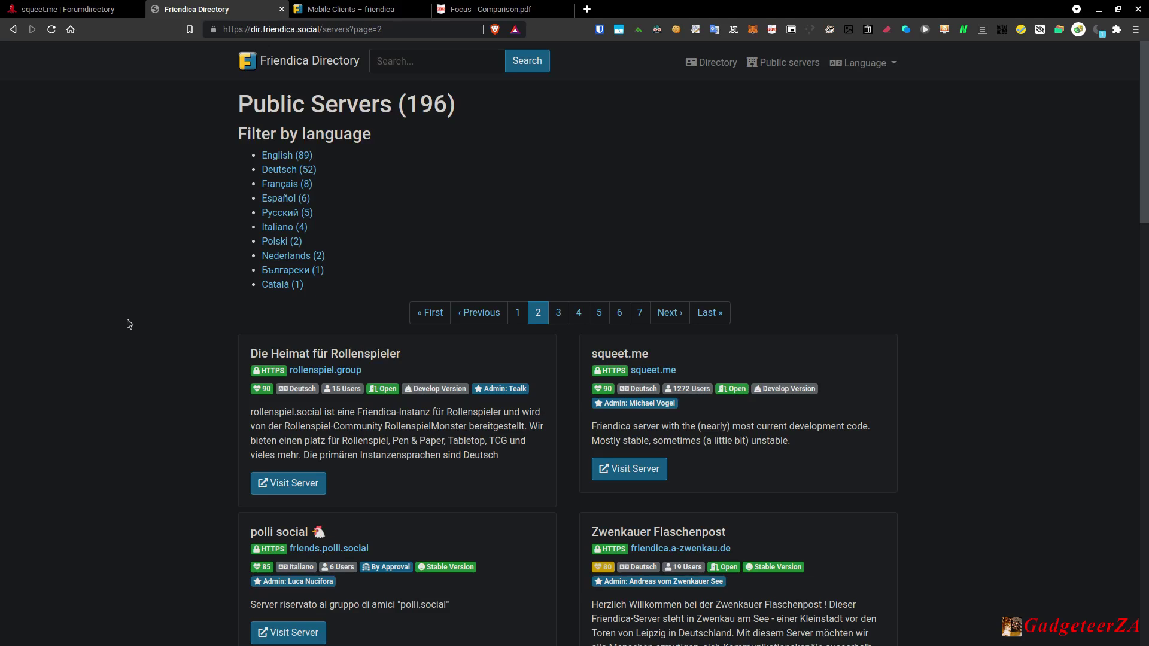
Return to the squeet.me site and open the account's own posts and conversations.
left_click(71, 9)
left_click(284, 57)
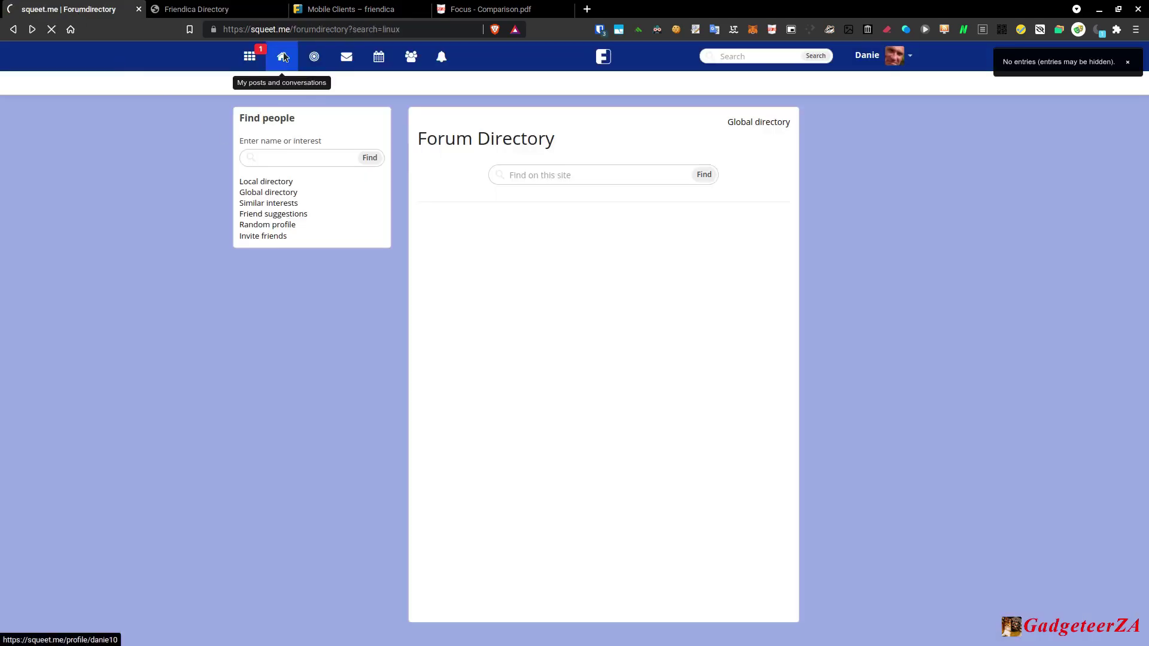